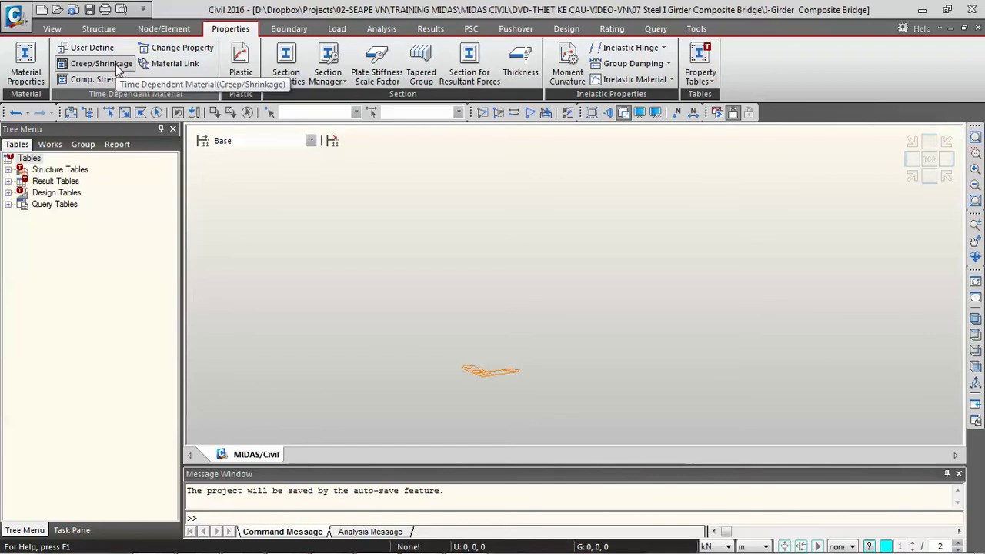
Start a new creep/shrinkage time dependent material named mat-1 using the CEB-FIP(1990) code
{"action": "left_click", "coordinate": [117, 66]}
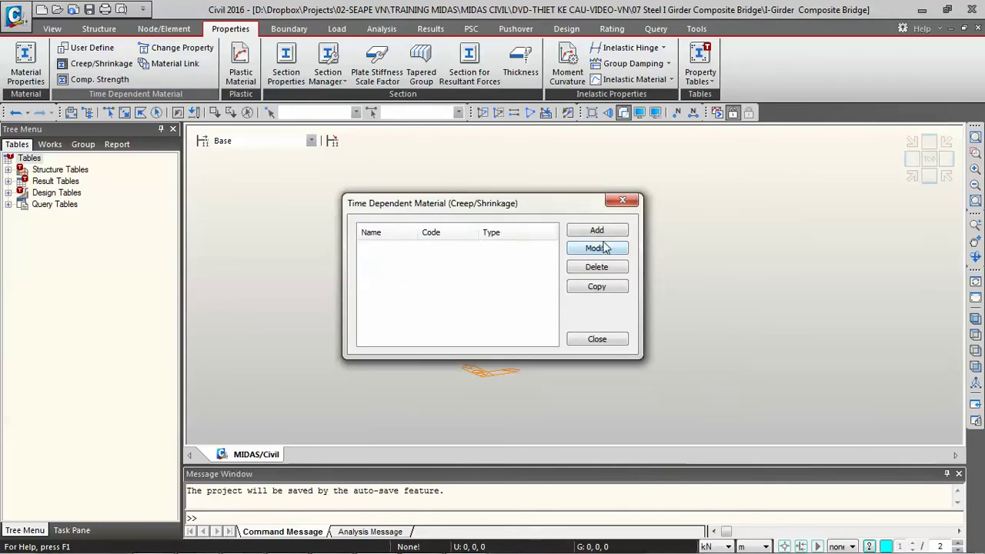
{"action": "left_click_drag", "start_coordinate": [558, 208], "coordinate": [277, 120]}
{"action": "left_click", "coordinate": [316, 144]}
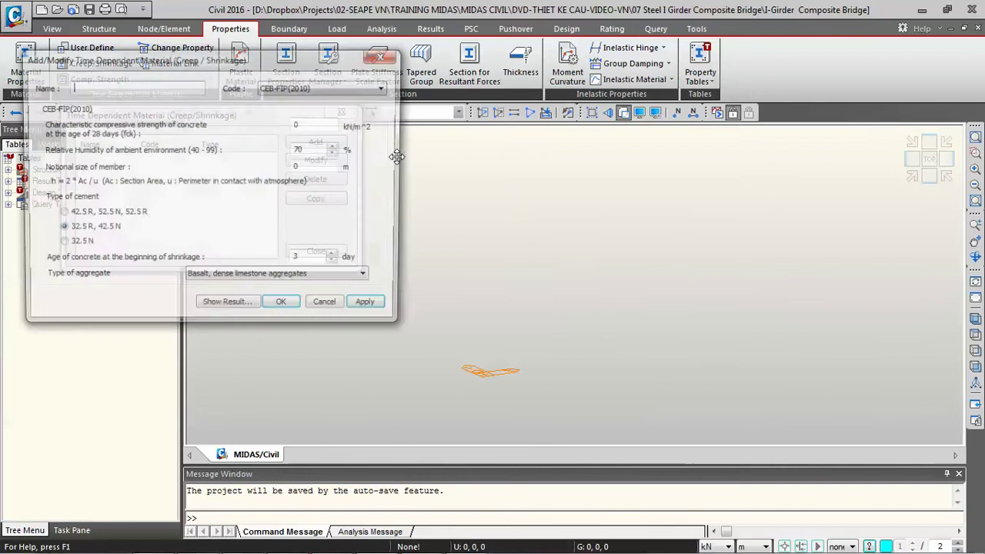
{"action": "left_click_drag", "start_coordinate": [283, 61], "coordinate": [621, 59]}
{"action": "left_click", "coordinate": [465, 86]}
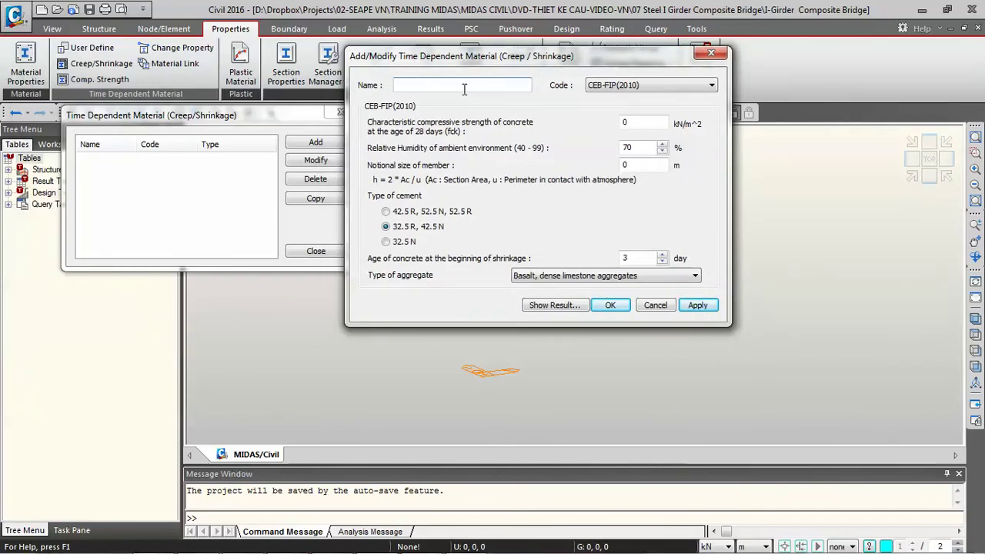
{"action": "type", "text": "mat-1"}
{"action": "left_click", "coordinate": [652, 86]}
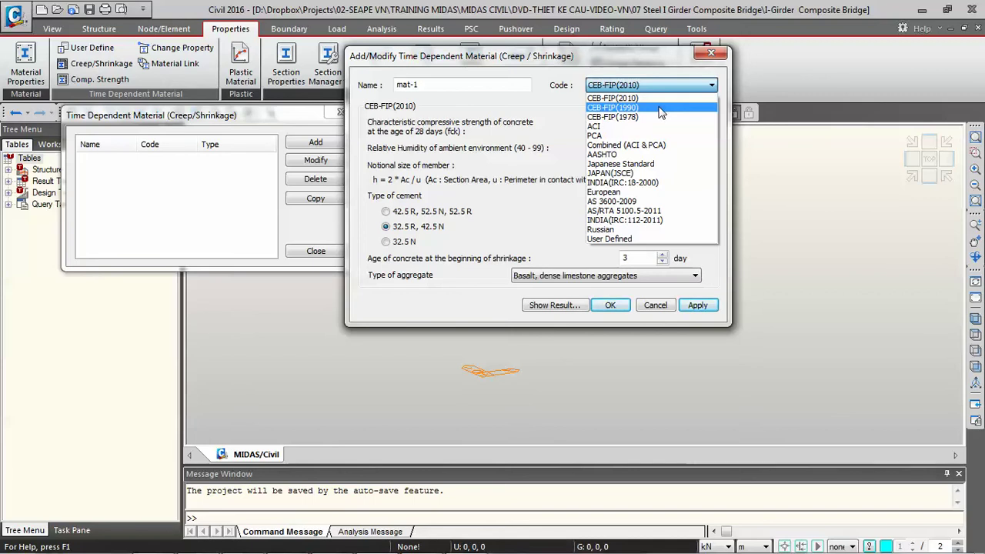
{"action": "left_click", "coordinate": [661, 113]}
Set mat-1's 28-day characteristic compressive strength to 20000 kN/m^2 and its notional member size to 0.245 m
{"action": "key", "text": "Tab"}
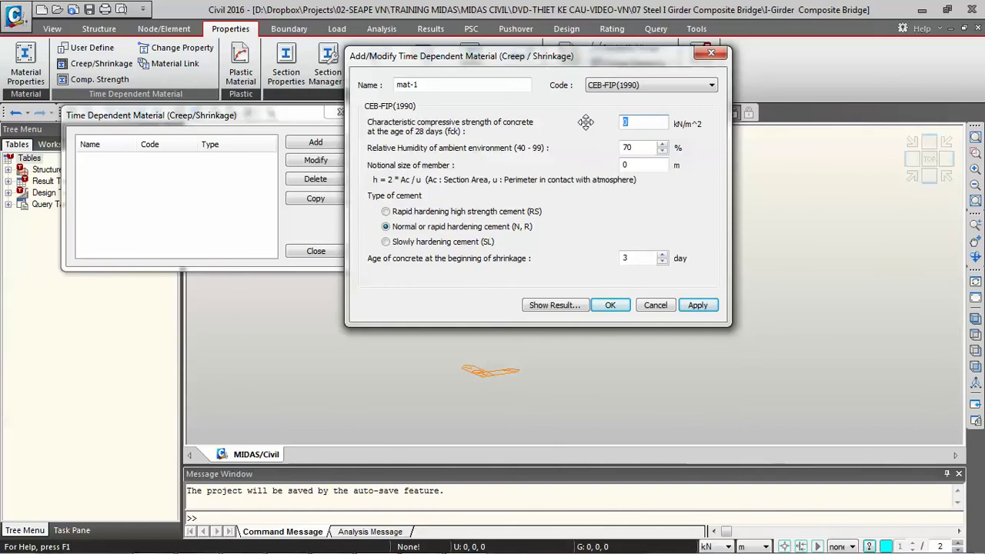
{"action": "type", "text": "20000"}
{"action": "left_click", "coordinate": [639, 166]}
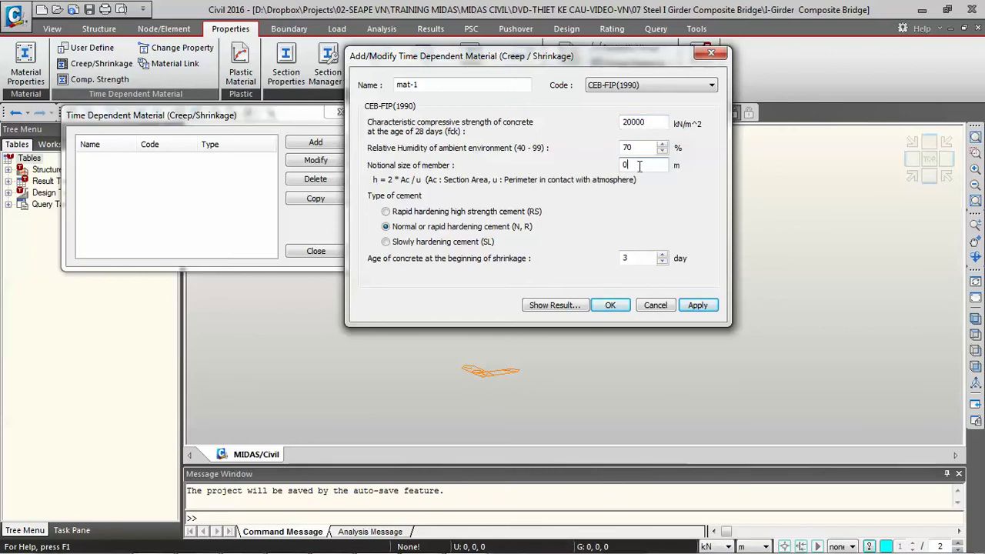
{"action": "type", "text": "0.245"}
{"action": "key", "text": "BackSpace"}
{"action": "key", "text": "BackSpace"}
{"action": "key", "text": "BackSpace"}
{"action": "key", "text": "BackSpace"}
{"action": "type", "text": ".24"}
Preview the creep coefficient curve of mat-1, then save the creep/shrinkage material and close its definition list
{"action": "left_click", "coordinate": [554, 305]}
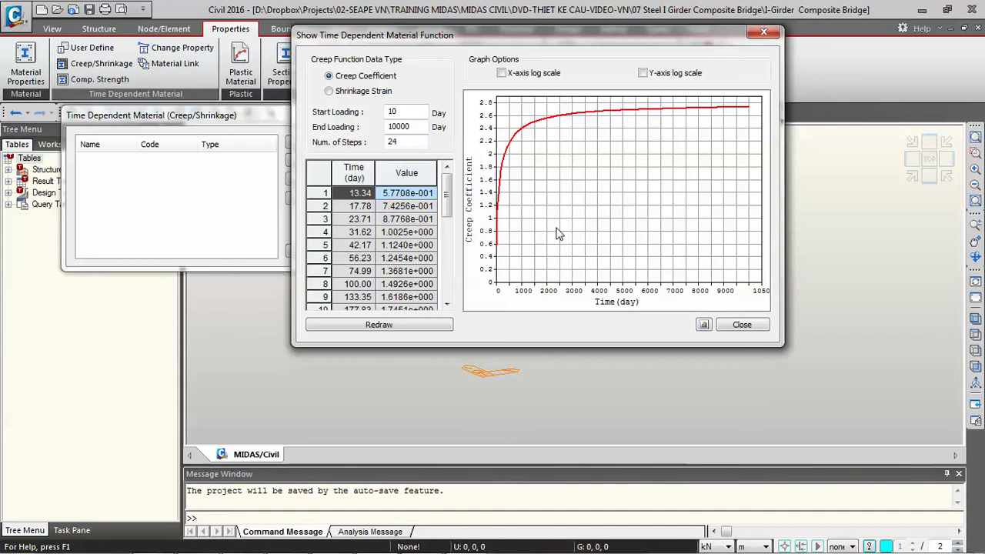
{"action": "left_click", "coordinate": [742, 325]}
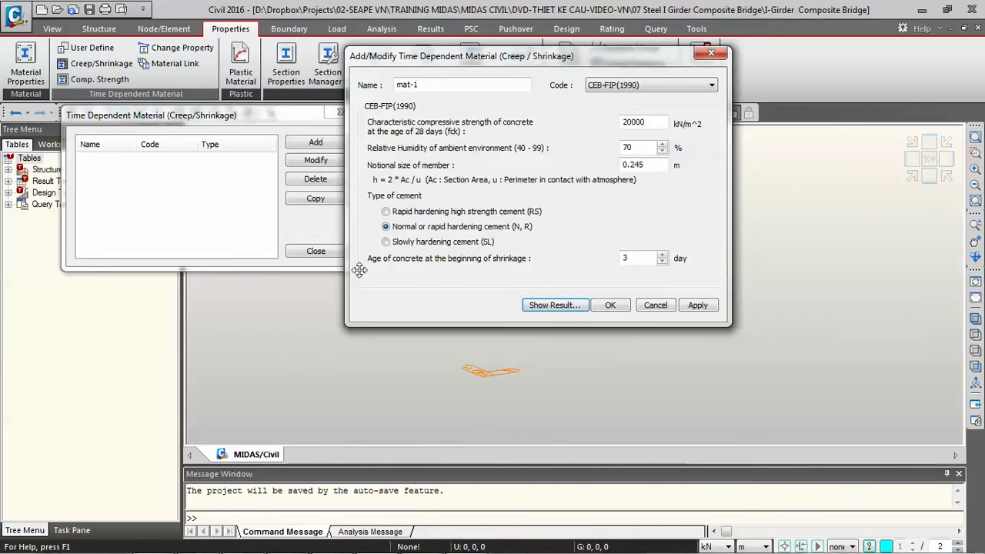
{"action": "left_click", "coordinate": [610, 306]}
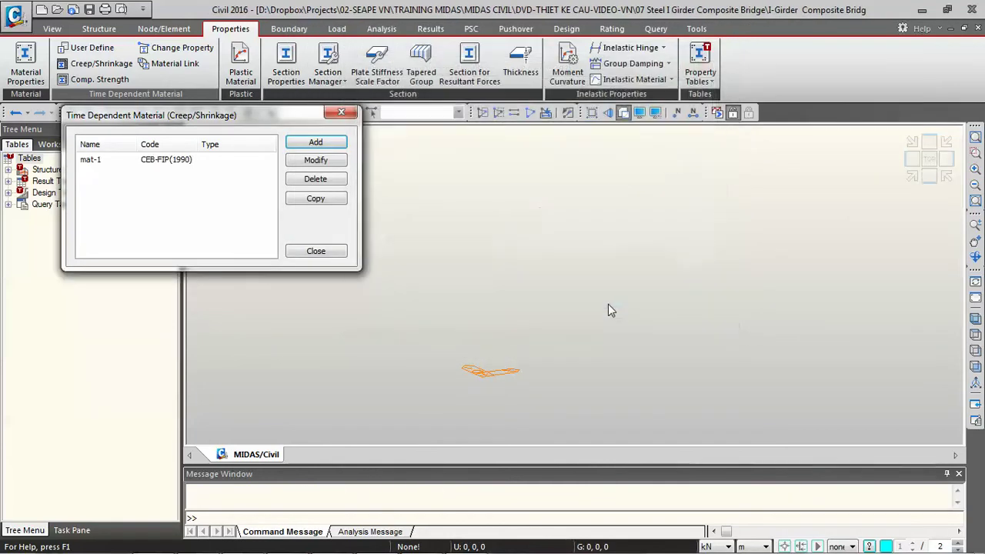
{"action": "left_click", "coordinate": [318, 257]}
Start a new compressive strength time dependent material named mat-1 using the CEB-FIP(1990) code
{"action": "left_click", "coordinate": [112, 81]}
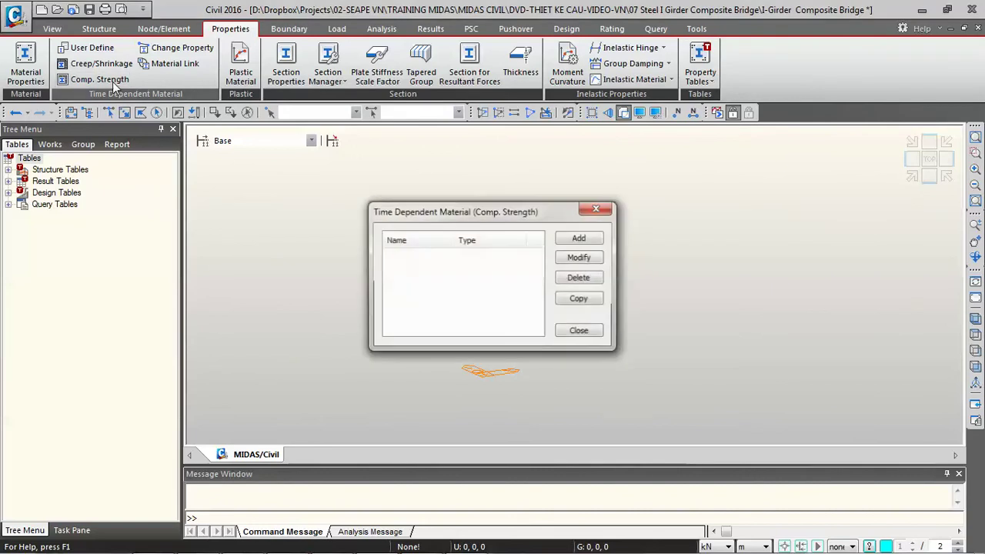
{"action": "left_click_drag", "start_coordinate": [500, 211], "coordinate": [284, 170]}
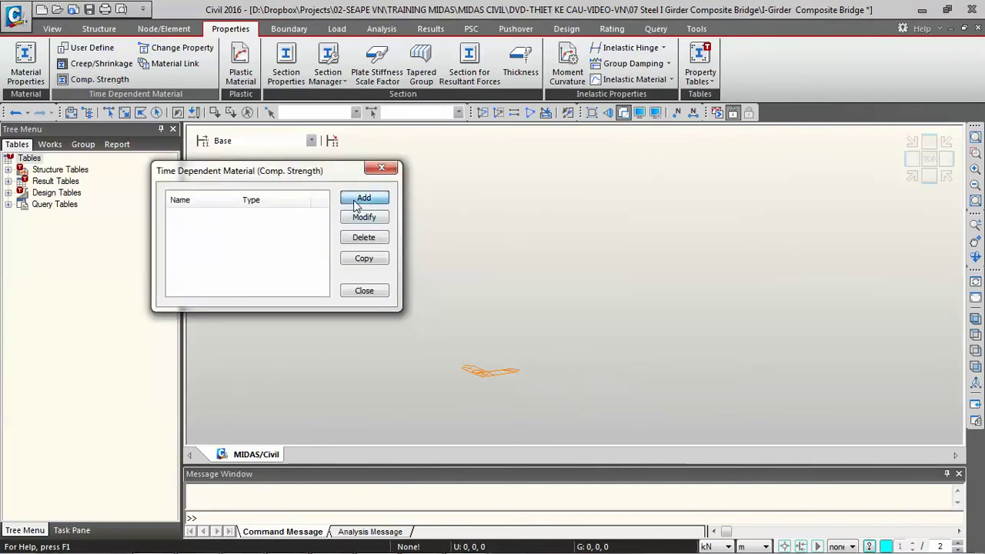
{"action": "left_click", "coordinate": [359, 200]}
{"action": "left_click_drag", "start_coordinate": [286, 88], "coordinate": [616, 49]}
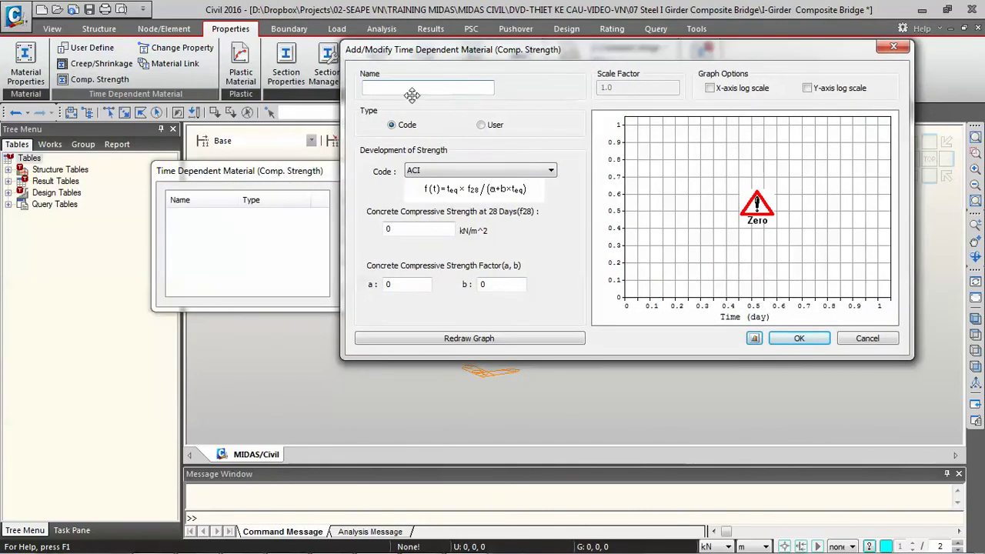
{"action": "type", "text": "mat-1"}
{"action": "left_click", "coordinate": [472, 171]}
{"action": "left_click", "coordinate": [462, 201]}
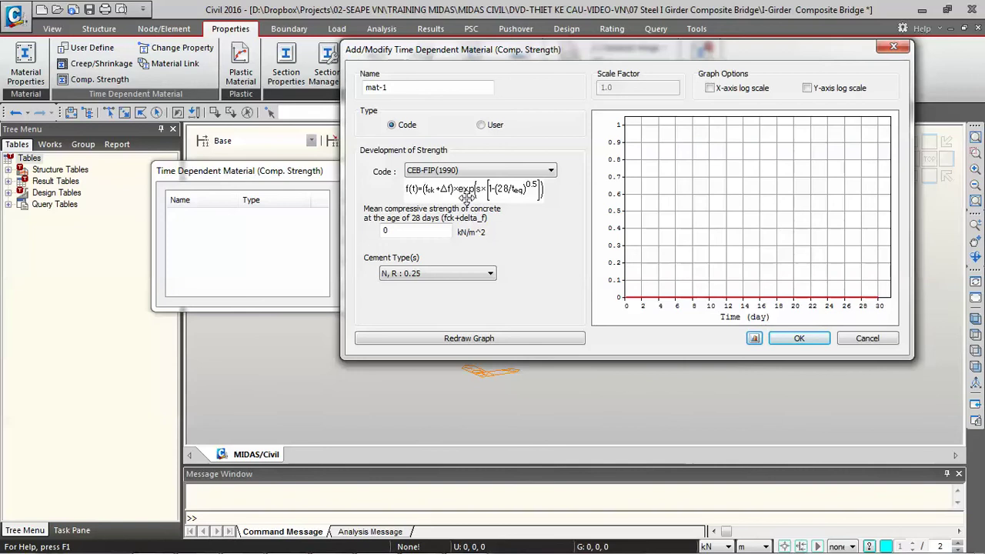
Set the 28-day mean compressive strength to 20000 kN/m^2, redraw the strength graph and save the compressive strength material
{"action": "left_click_drag", "start_coordinate": [401, 231], "coordinate": [347, 236]}
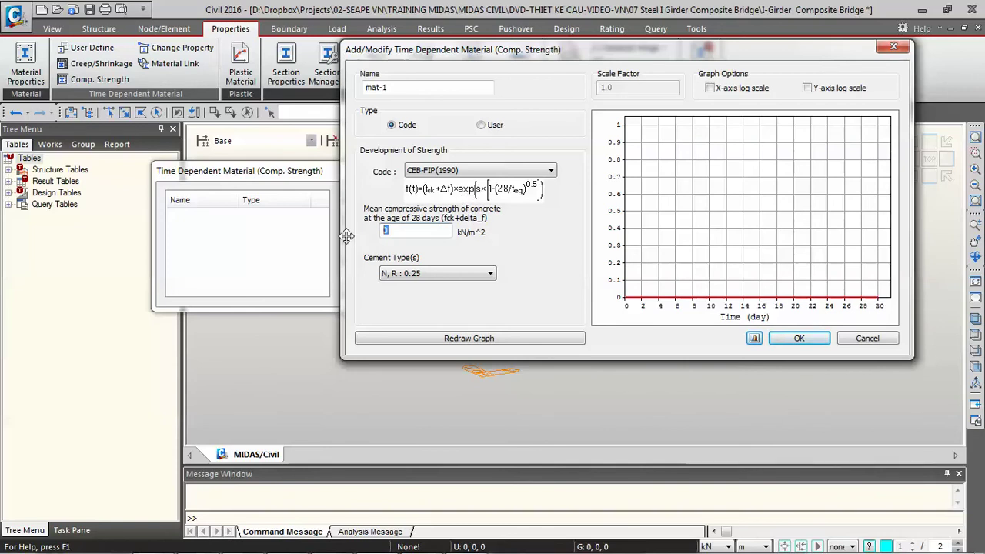
{"action": "type", "text": "20000"}
{"action": "left_click", "coordinate": [496, 346]}
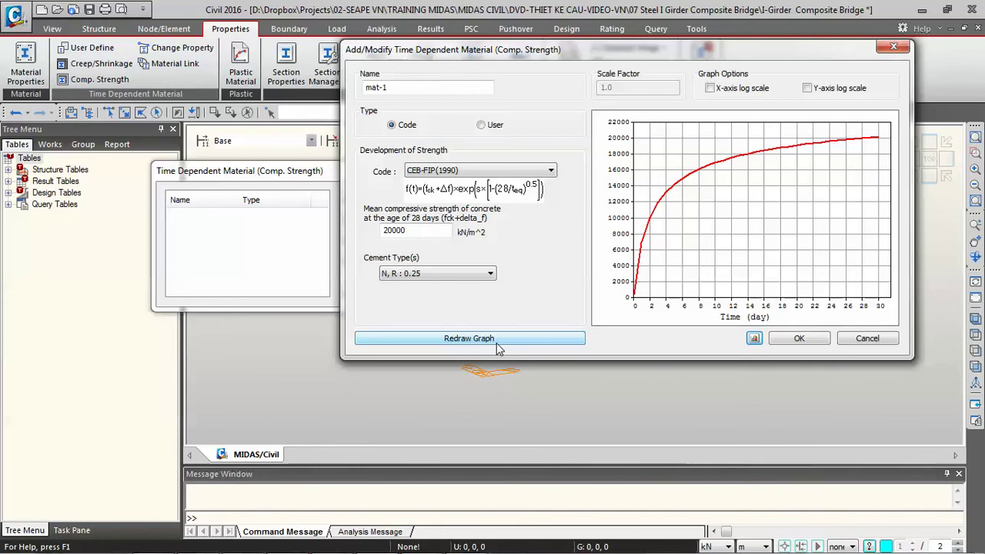
{"action": "left_click", "coordinate": [797, 339]}
{"action": "left_click", "coordinate": [362, 291]}
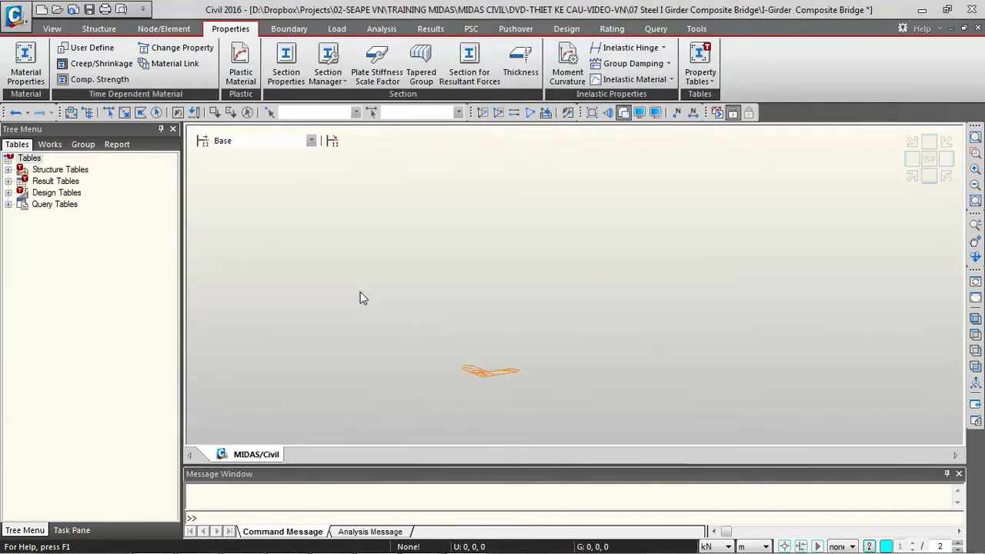
Link the mat-1 creep/shrinkage and mat-1 compressive strength properties to the Grade C6000 material
{"action": "left_click", "coordinate": [177, 63]}
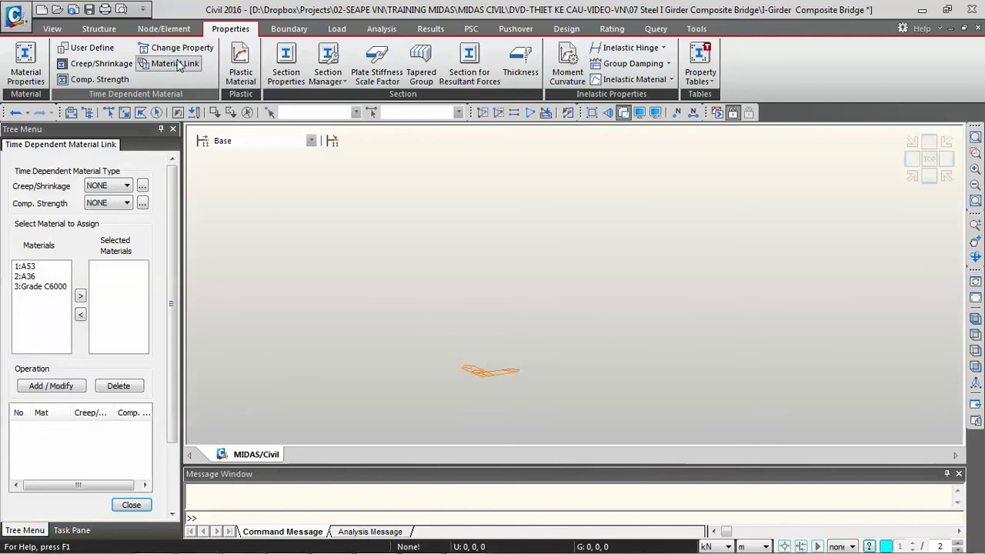
{"action": "left_click", "coordinate": [112, 186]}
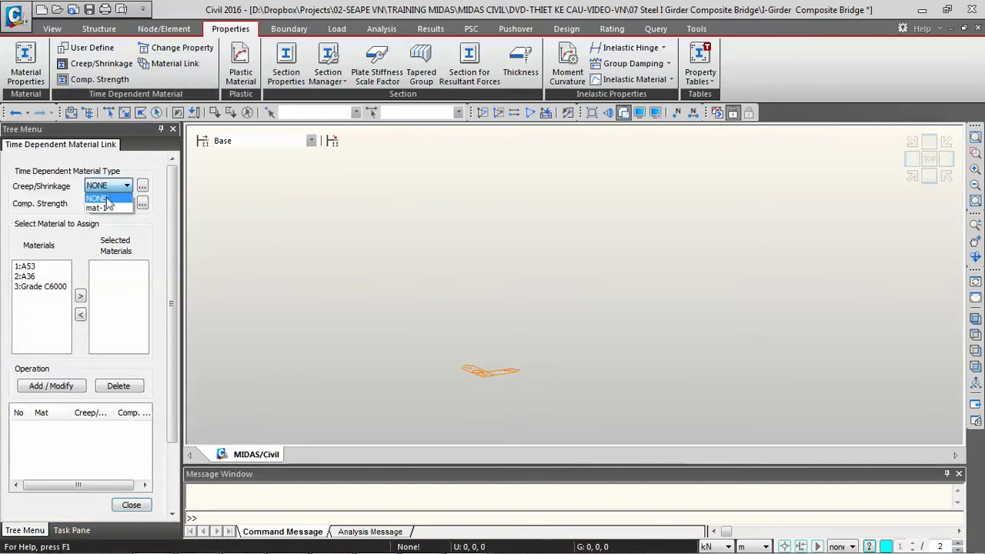
{"action": "left_click", "coordinate": [106, 211]}
{"action": "left_click", "coordinate": [108, 203]}
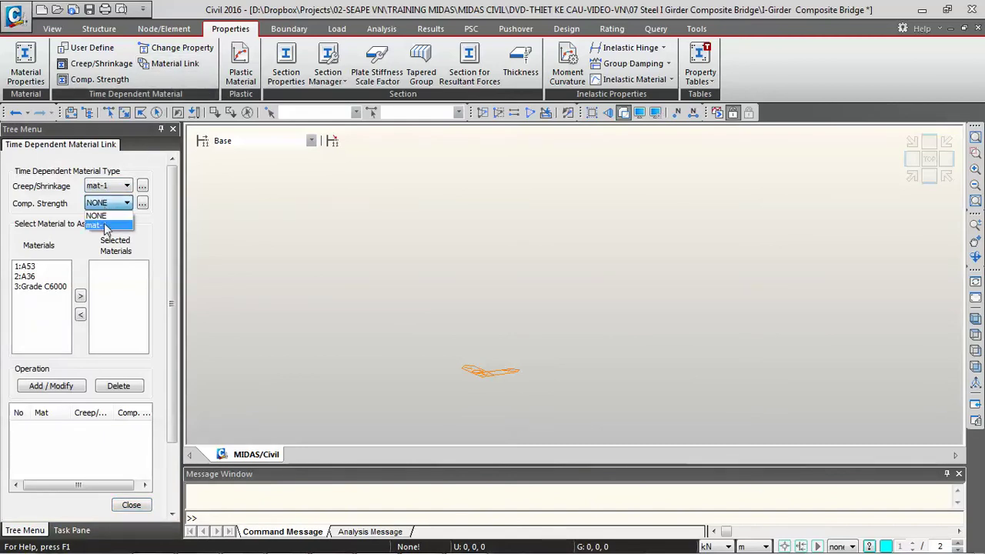
{"action": "left_click", "coordinate": [104, 227]}
{"action": "left_click", "coordinate": [42, 287]}
{"action": "left_click", "coordinate": [80, 296]}
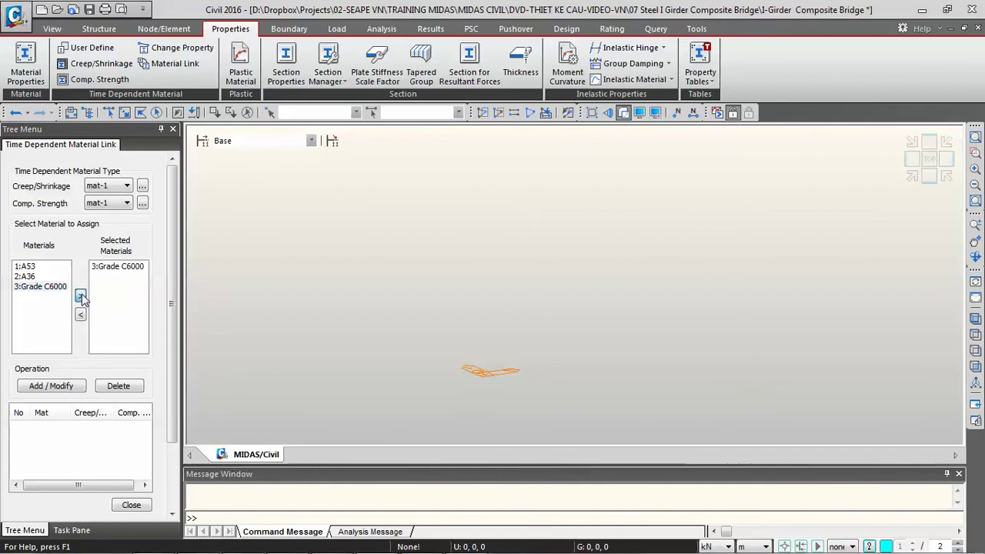
{"action": "left_click", "coordinate": [61, 386]}
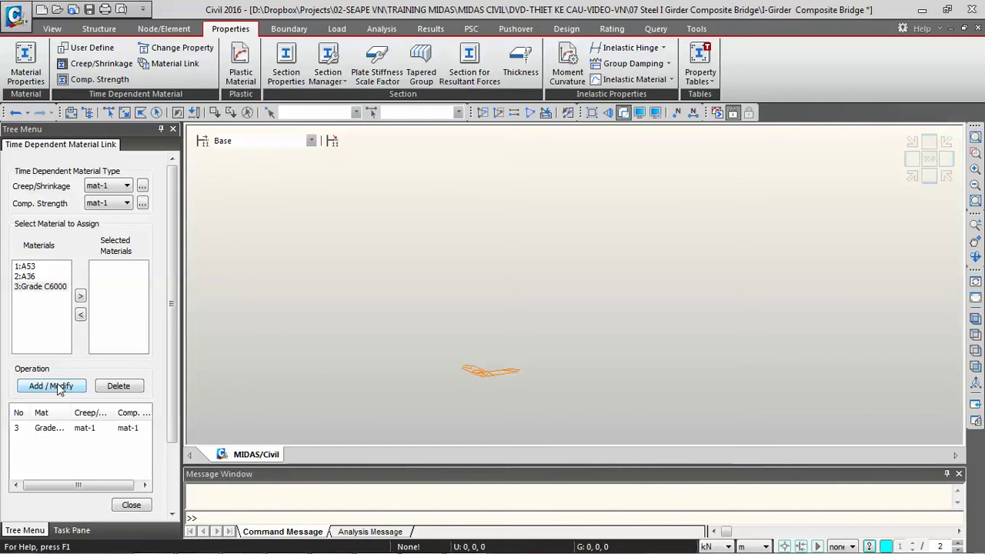
{"action": "left_click", "coordinate": [131, 505]}
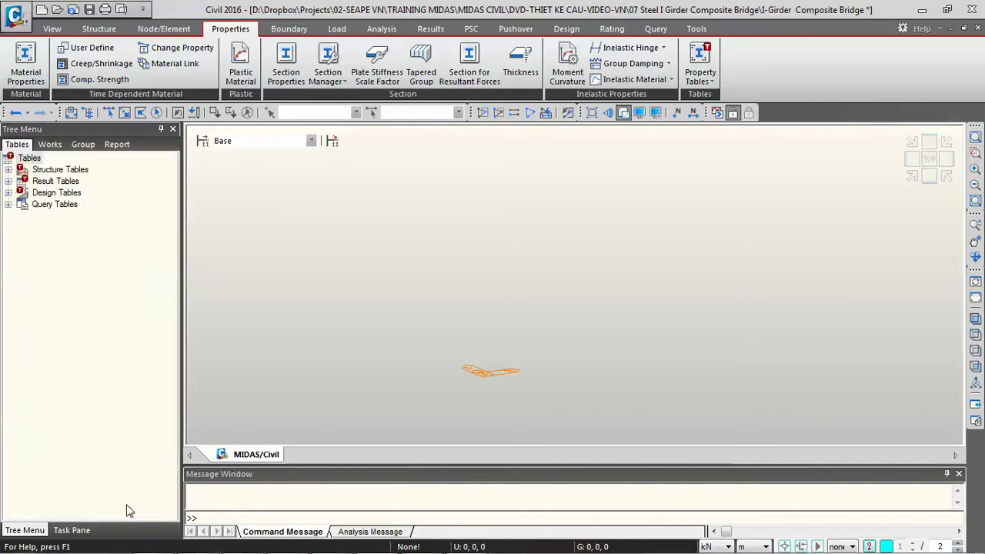
Open the structure group definition and add a group named SGroup
{"action": "left_click", "coordinate": [85, 146]}
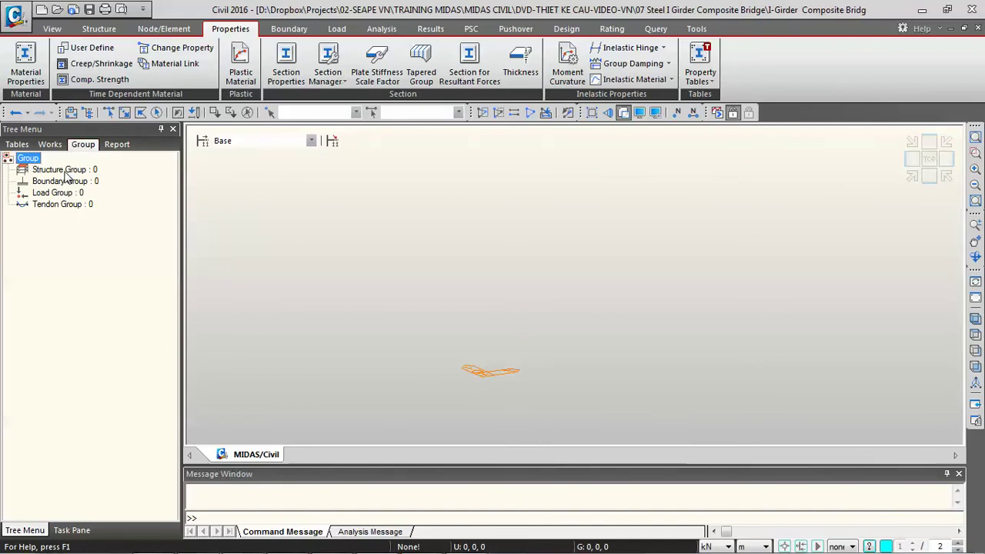
{"action": "right_click", "coordinate": [66, 175]}
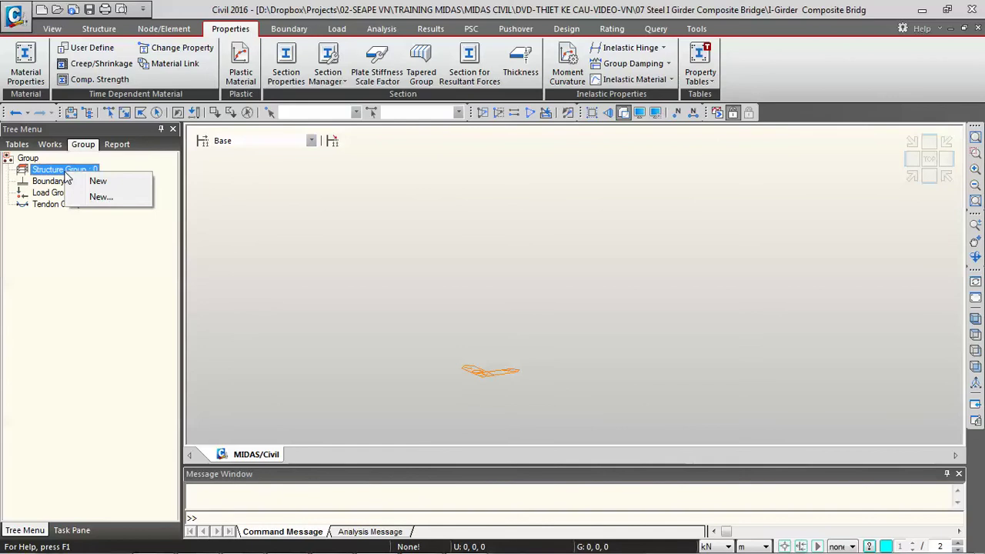
{"action": "left_click", "coordinate": [98, 197]}
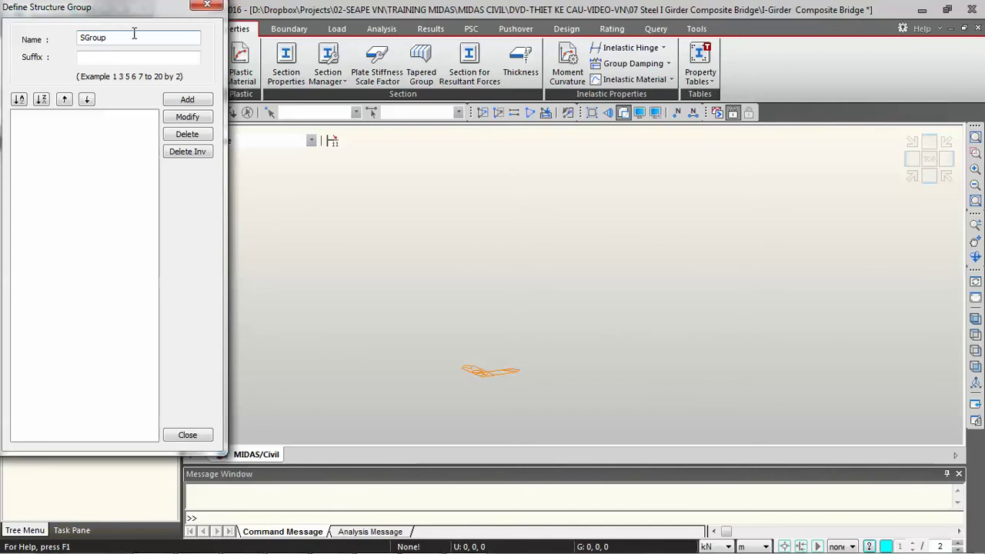
{"action": "left_click", "coordinate": [175, 103]}
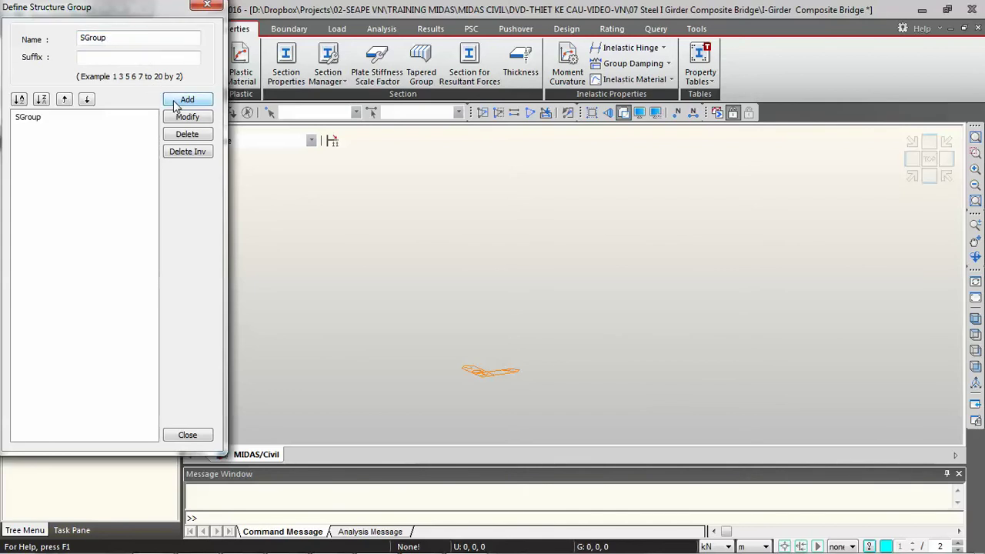
Add a second structure group named BGroup
{"action": "left_click", "coordinate": [82, 38]}
{"action": "key", "text": "Delete"}
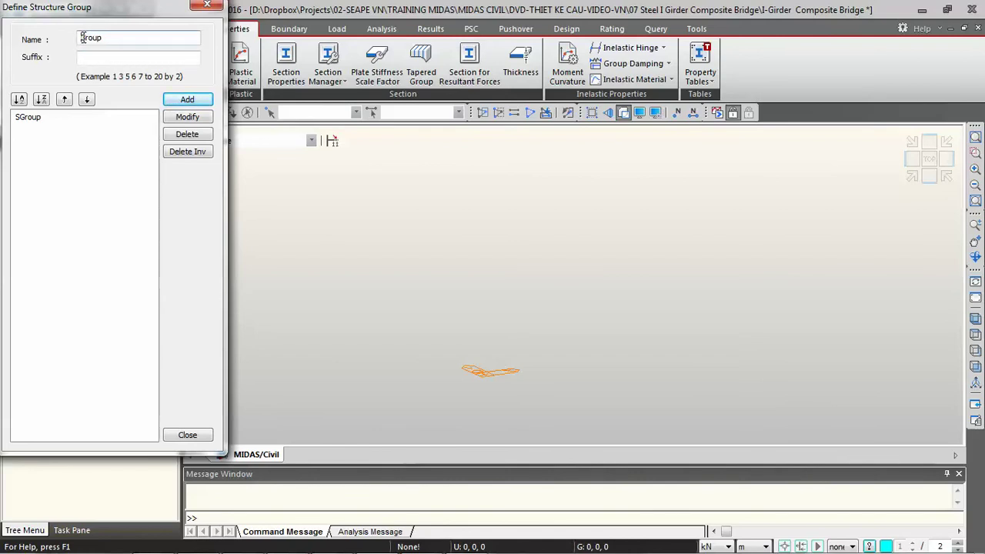
{"action": "type", "text": "B"}
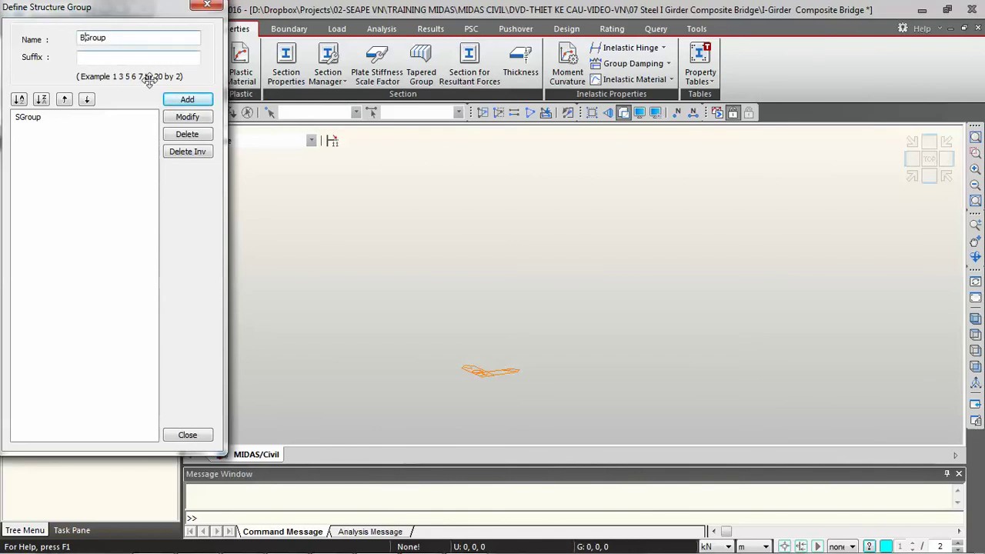
{"action": "left_click", "coordinate": [184, 103]}
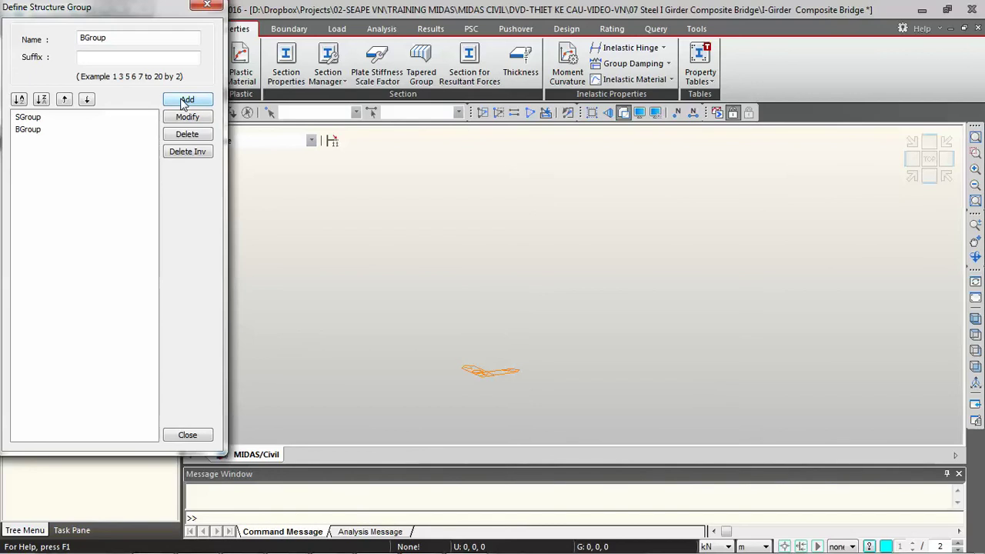
Add a series of structure groups named E_Width with the suffix 1to3
{"action": "left_click_drag", "start_coordinate": [115, 37], "coordinate": [62, 39]}
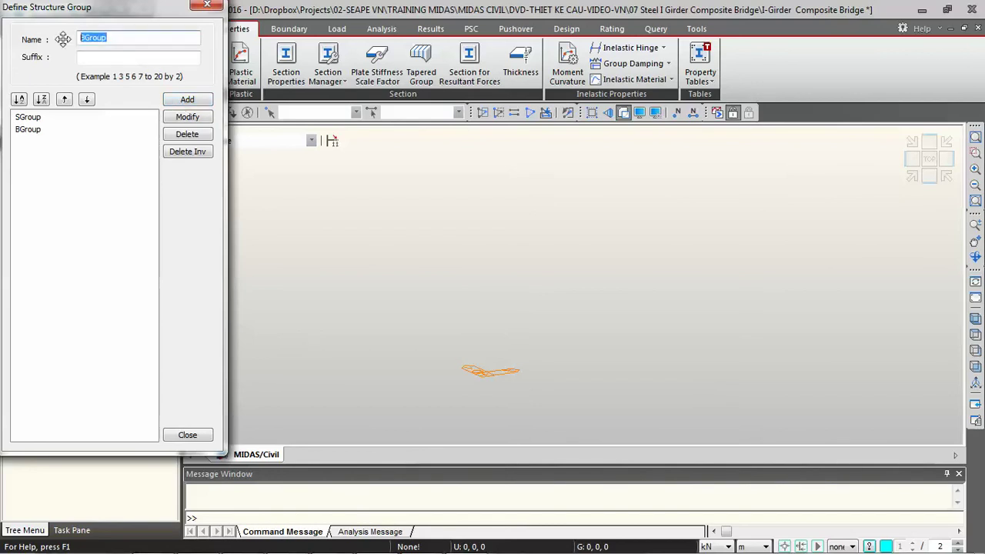
{"action": "type", "text": "E"}
{"action": "type", "text": "_WW"}
{"action": "left_click", "coordinate": [100, 36]}
{"action": "type", "text": "dth"}
{"action": "left_click", "coordinate": [95, 57]}
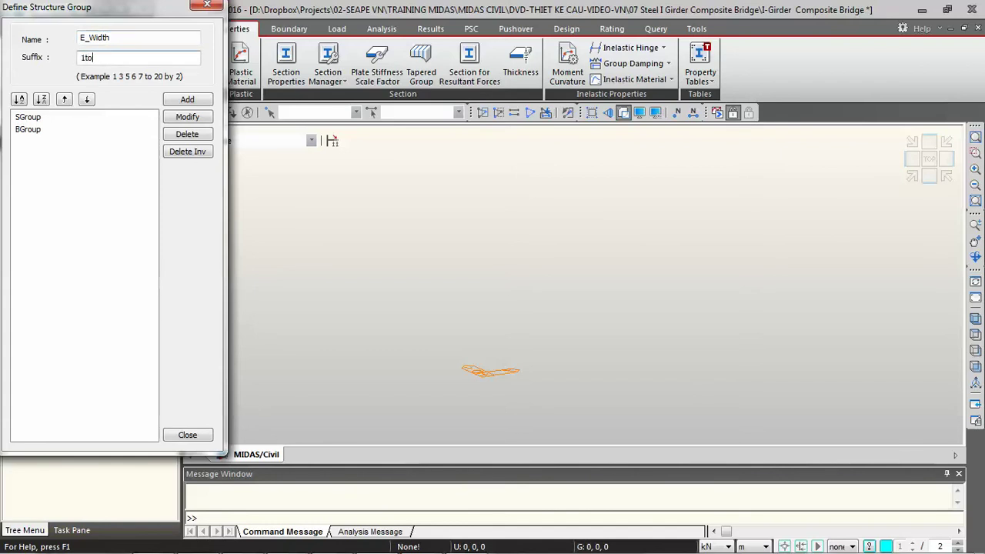
{"action": "left_click", "coordinate": [172, 103]}
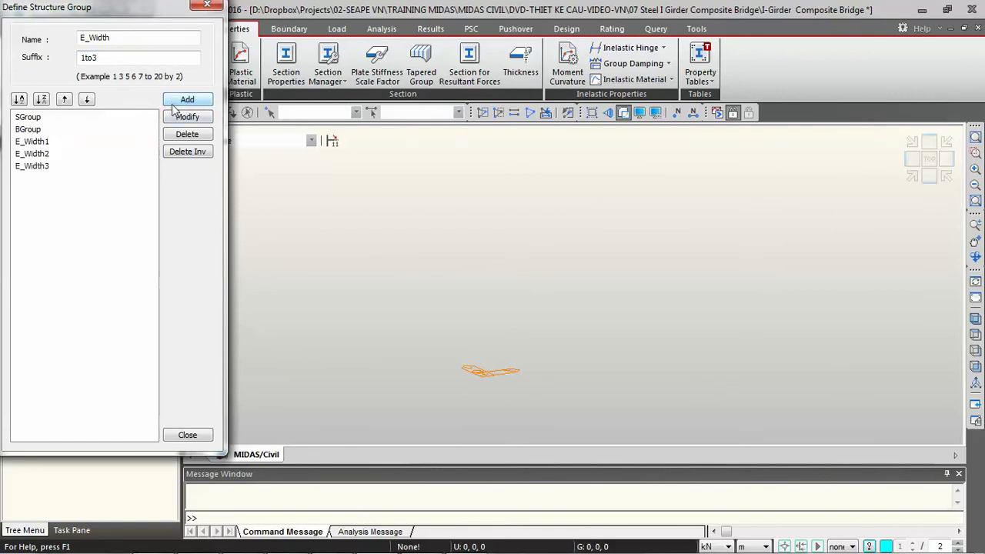
Add a series of structure groups named DL(BC) with the suffix 1to4
{"action": "left_click_drag", "start_coordinate": [111, 37], "coordinate": [33, 42]}
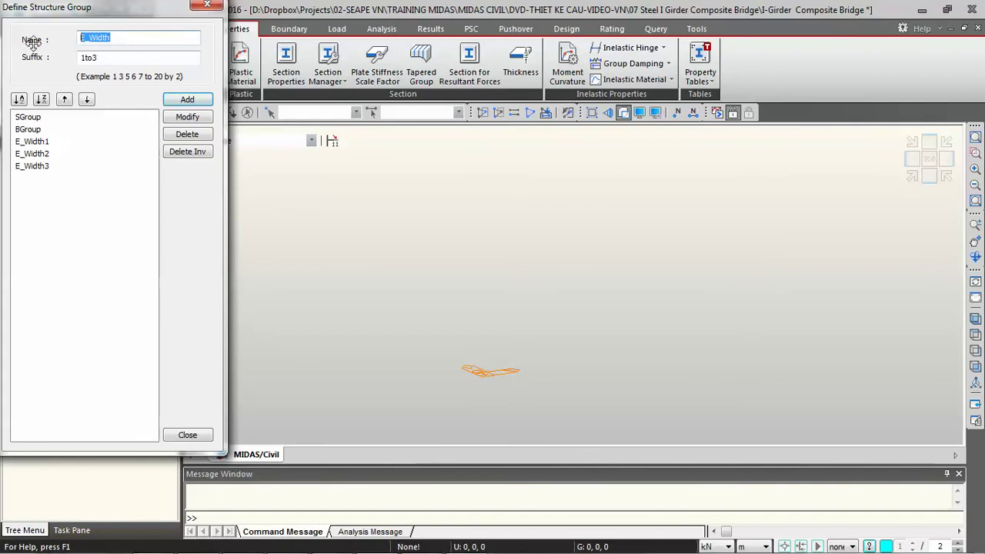
{"action": "type", "text": "D"}
{"action": "key", "text": "BackSpace"}
{"action": "key", "text": "BackSpace"}
{"action": "type", "text": "BC"}
{"action": "type", "text": ")"}
{"action": "left_click", "coordinate": [100, 58]}
{"action": "key", "text": "BackSpace"}
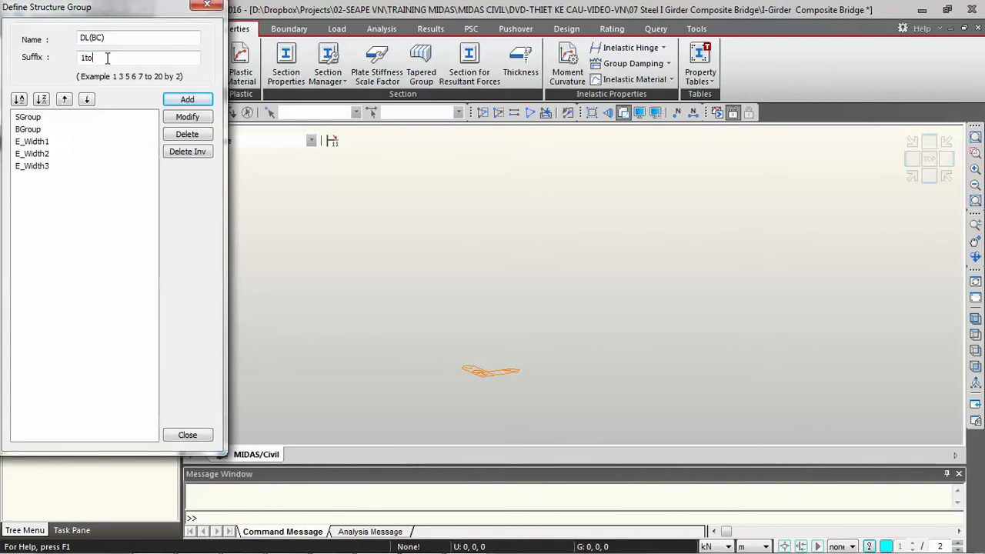
{"action": "type", "text": "4"}
{"action": "left_click", "coordinate": [189, 105]}
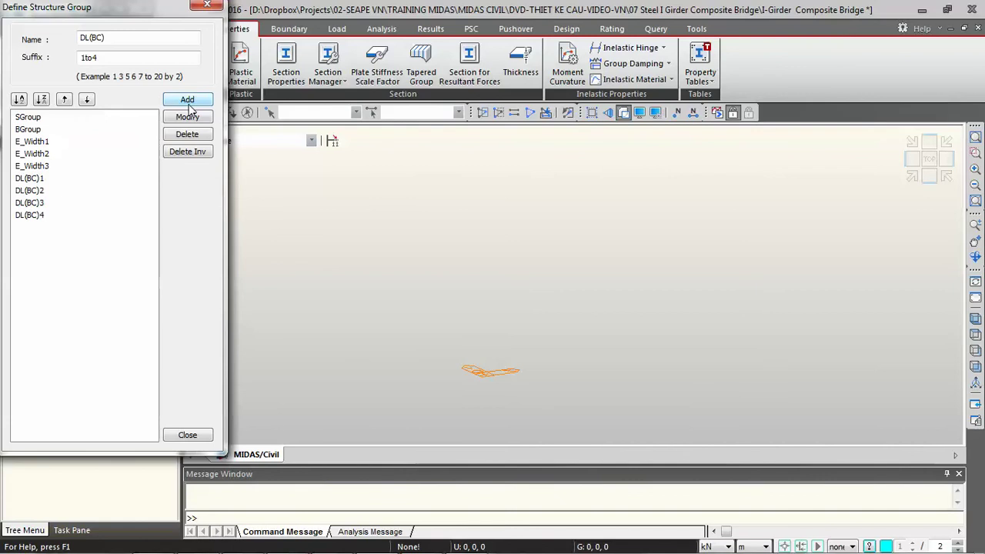
Add a series of structure groups named DL(AC) with the suffix 1to4
{"action": "left_click", "coordinate": [101, 36]}
{"action": "key", "text": "BackSpace"}
{"action": "key", "text": "BackSpace"}
{"action": "key", "text": "BackSpace"}
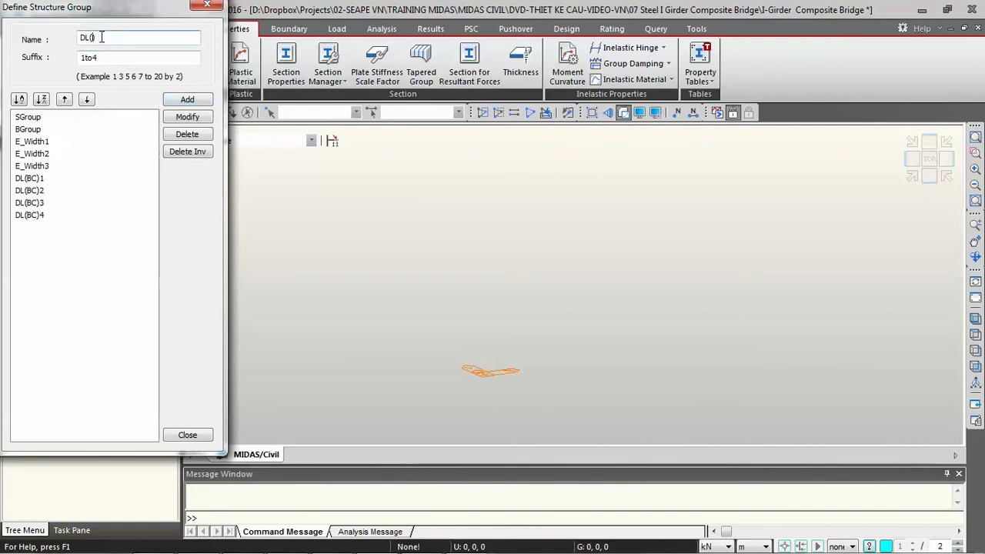
{"action": "type", "text": "AC)"}
{"action": "left_click", "coordinate": [187, 101]}
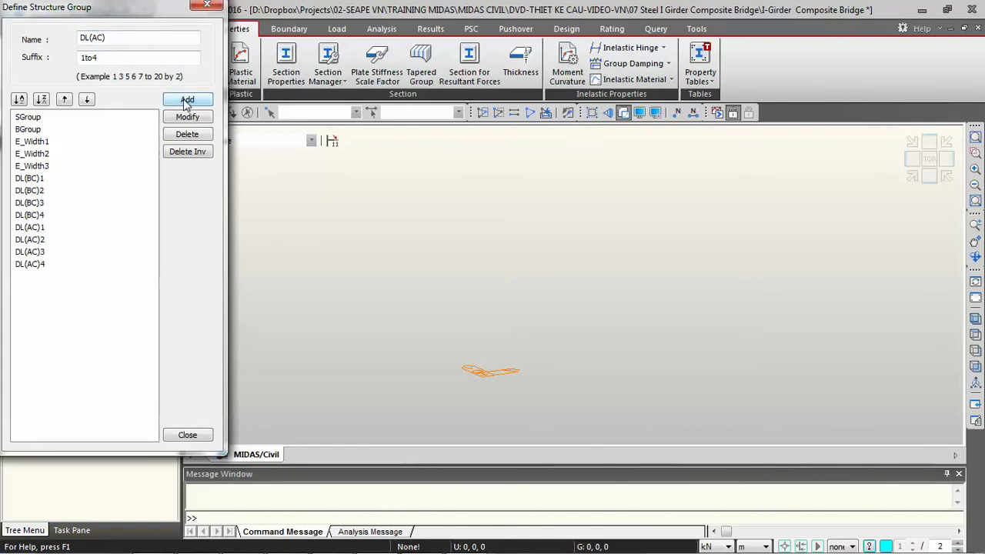
Delete the four structure groups DL(AC)1 to DL(AC)4 one by one
{"action": "left_click", "coordinate": [28, 267]}
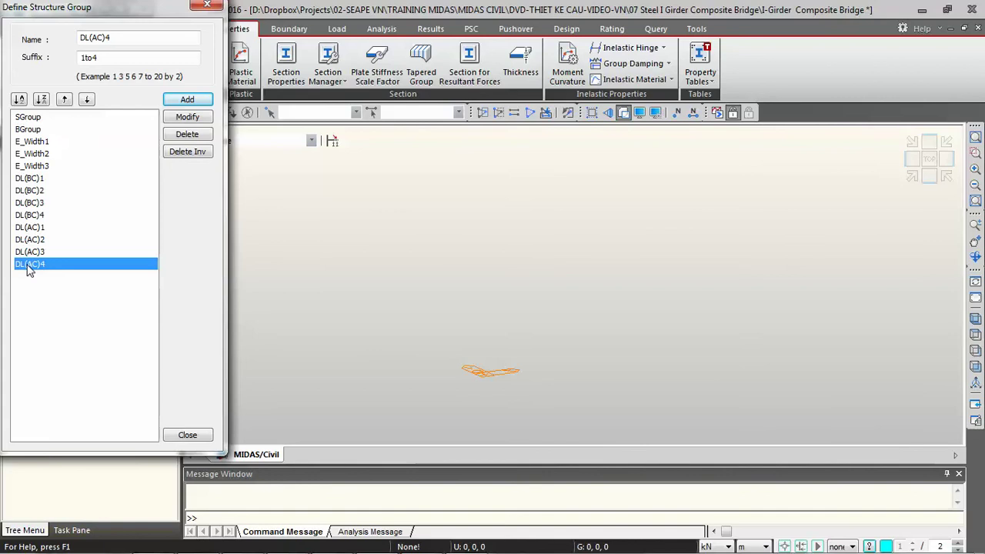
{"action": "left_click", "coordinate": [187, 134]}
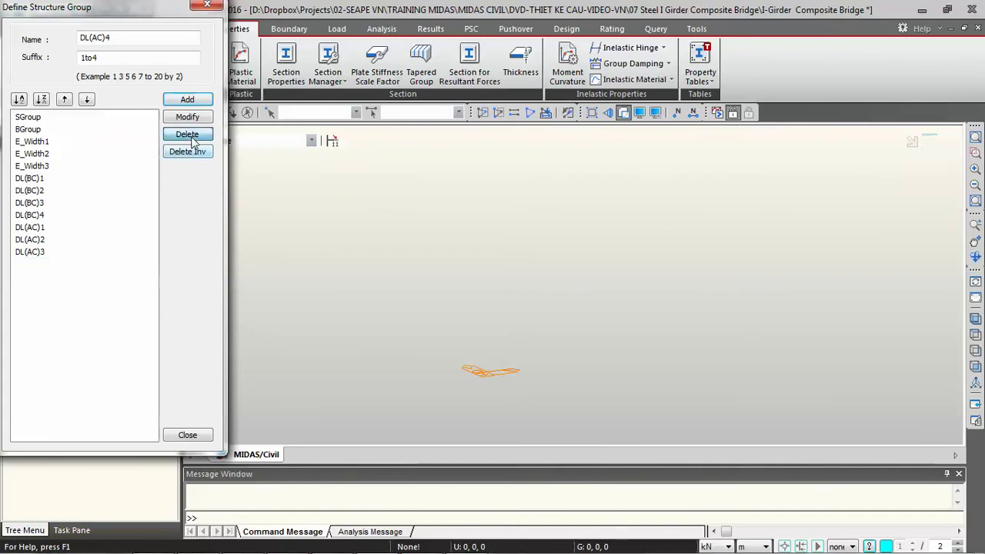
{"action": "left_click", "coordinate": [34, 229]}
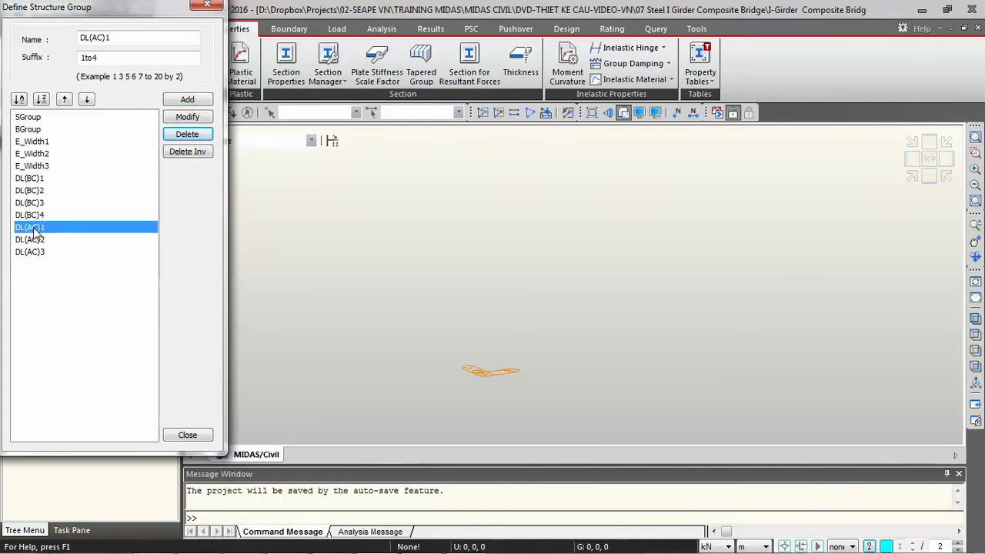
{"action": "left_click", "coordinate": [184, 134]}
{"action": "left_click", "coordinate": [37, 229]}
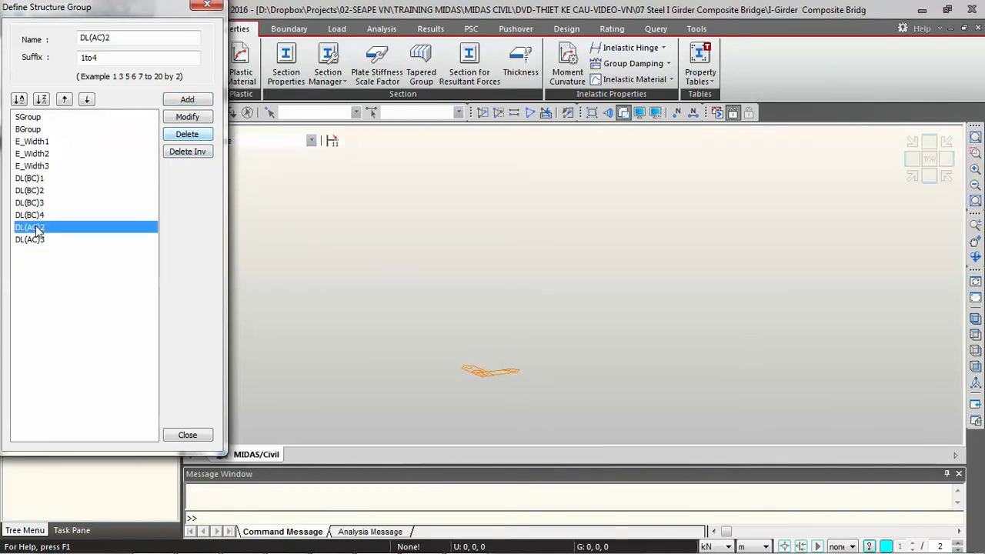
{"action": "left_click", "coordinate": [187, 134]}
{"action": "left_click", "coordinate": [31, 228]}
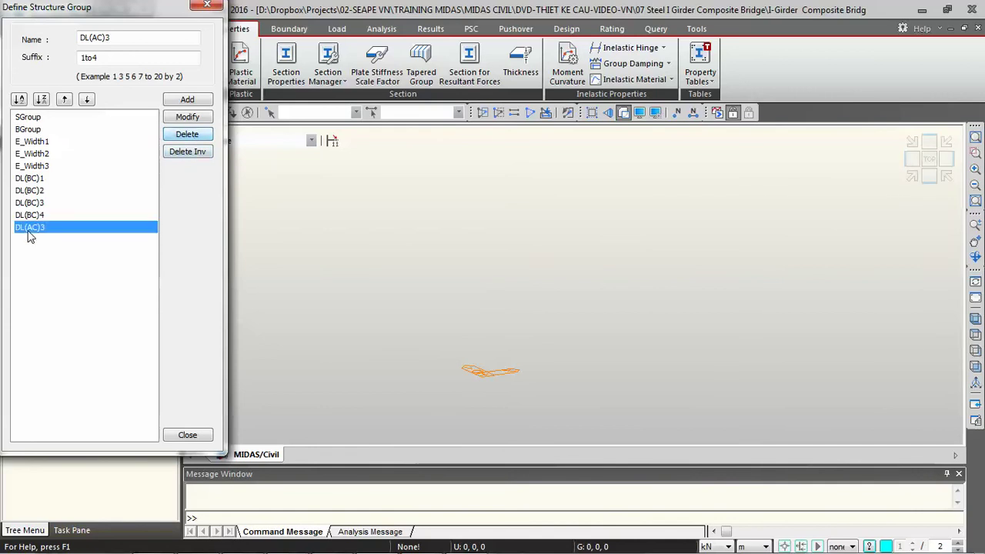
{"action": "left_click", "coordinate": [184, 135]}
Add a single structure group named DL(AC) without a suffix and finish the structure group definition
{"action": "left_click_drag", "start_coordinate": [100, 58], "coordinate": [46, 60]}
{"action": "key", "text": "BackSpace"}
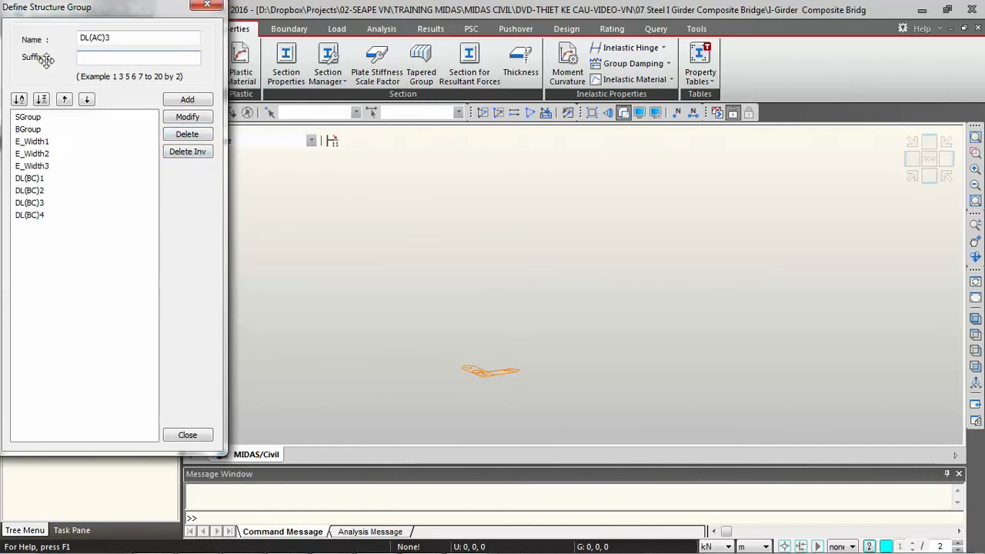
{"action": "left_click", "coordinate": [143, 39]}
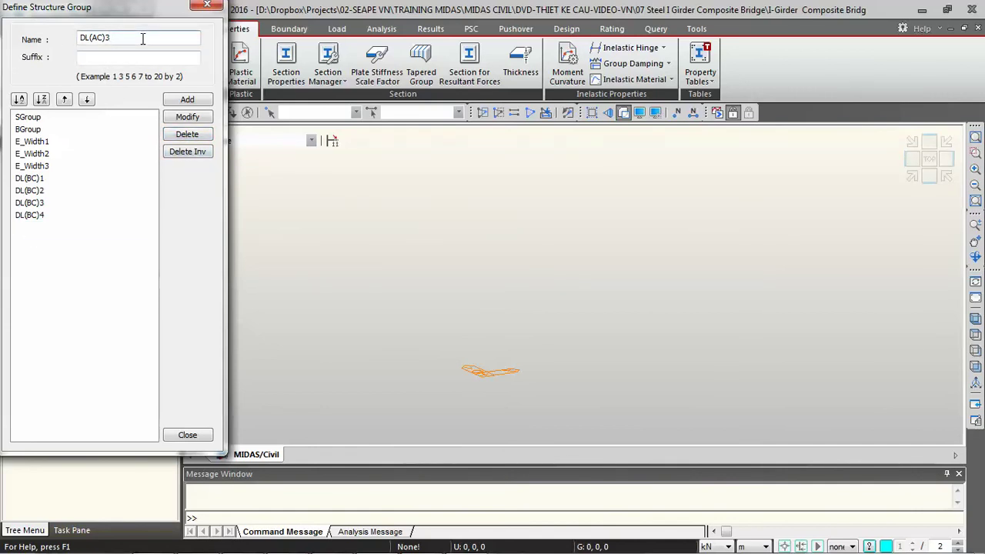
{"action": "left_click", "coordinate": [193, 101]}
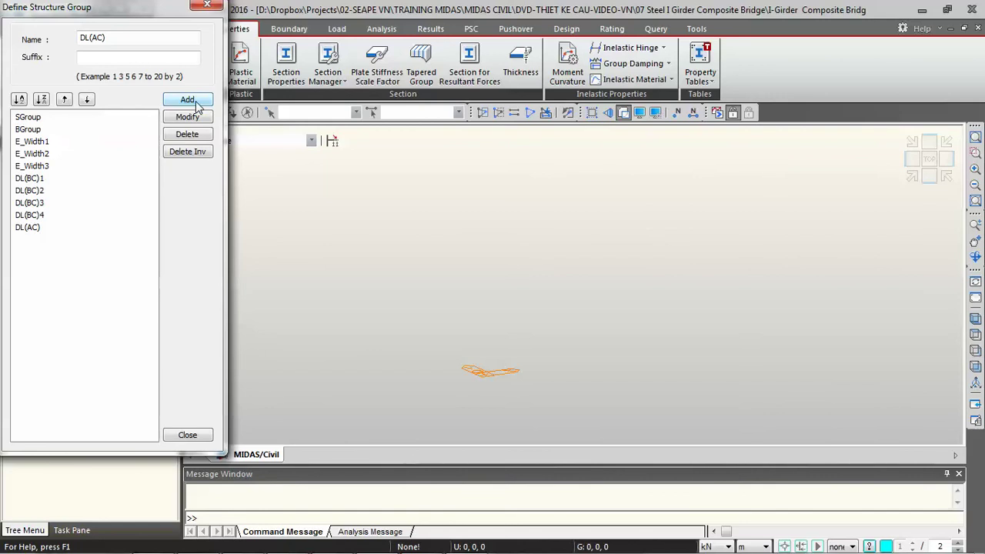
{"action": "left_click", "coordinate": [188, 435]}
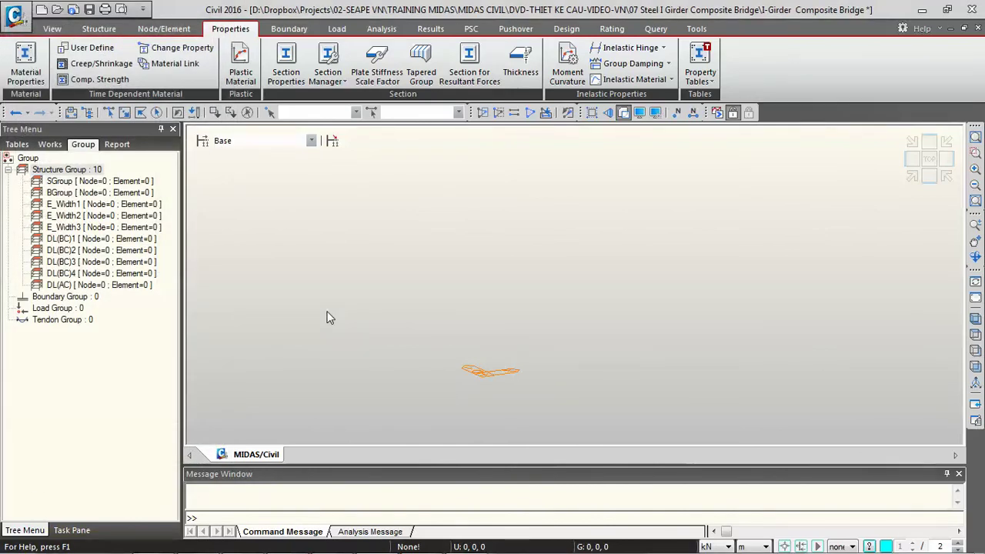
Create a node at 0, 0, 0 and copy it once at a distance of 0, 6.15, 0 m
{"action": "left_click", "coordinate": [975, 334]}
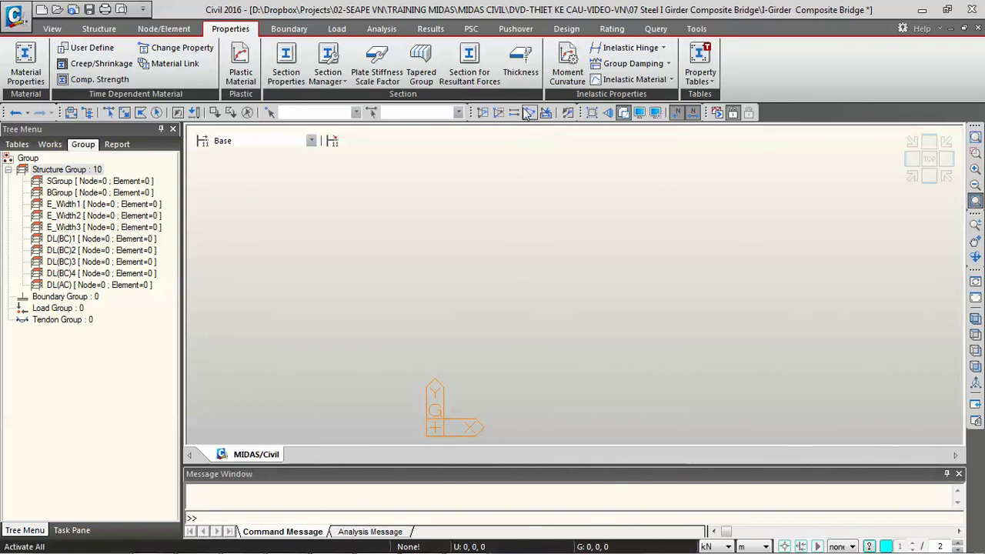
{"action": "left_click", "coordinate": [171, 31]}
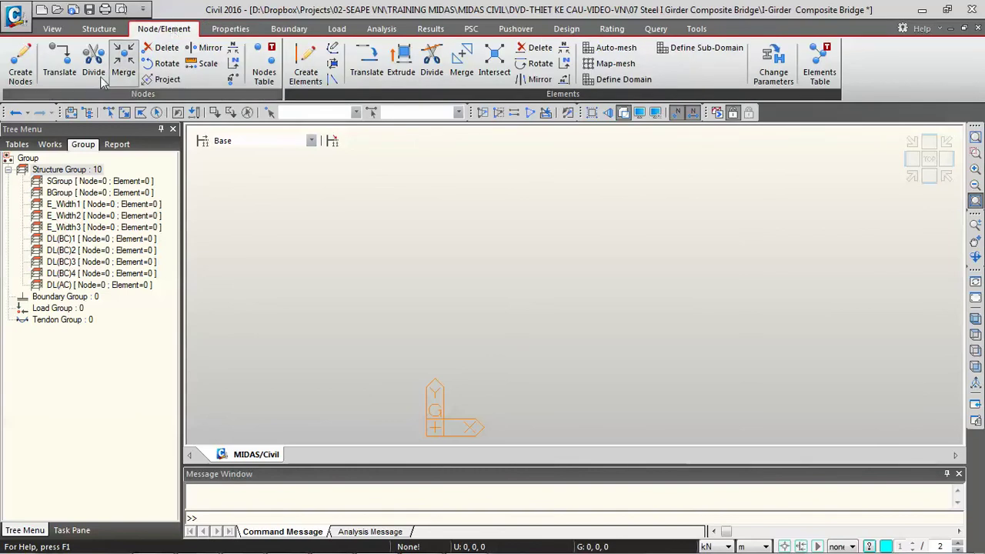
{"action": "left_click", "coordinate": [21, 74]}
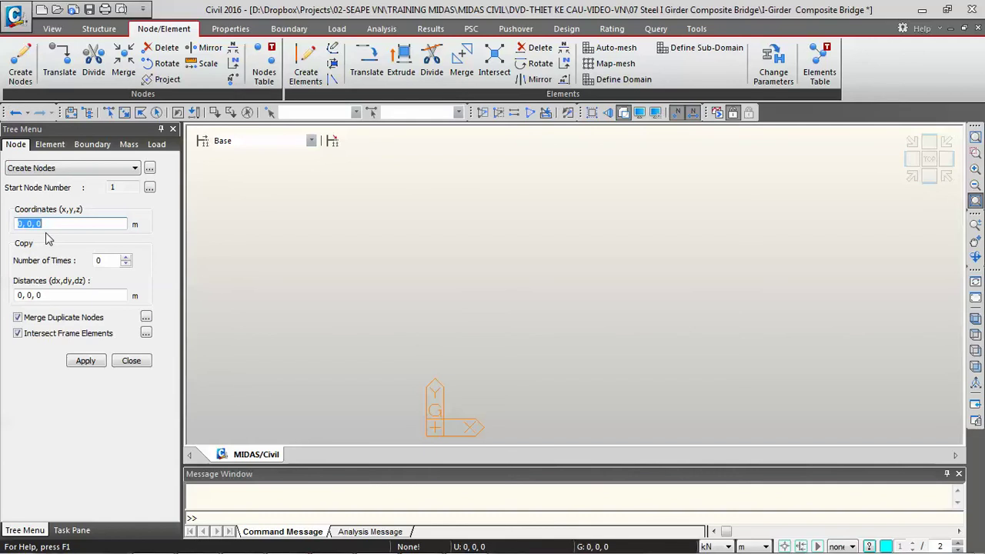
{"action": "double_click", "coordinate": [104, 261]}
{"action": "type", "text": "1"}
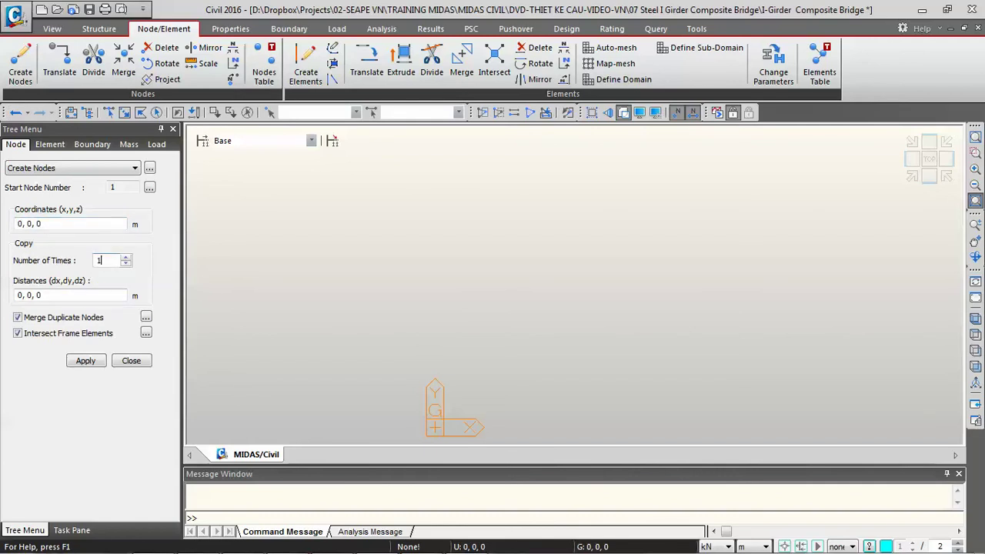
{"action": "left_click", "coordinate": [36, 296]}
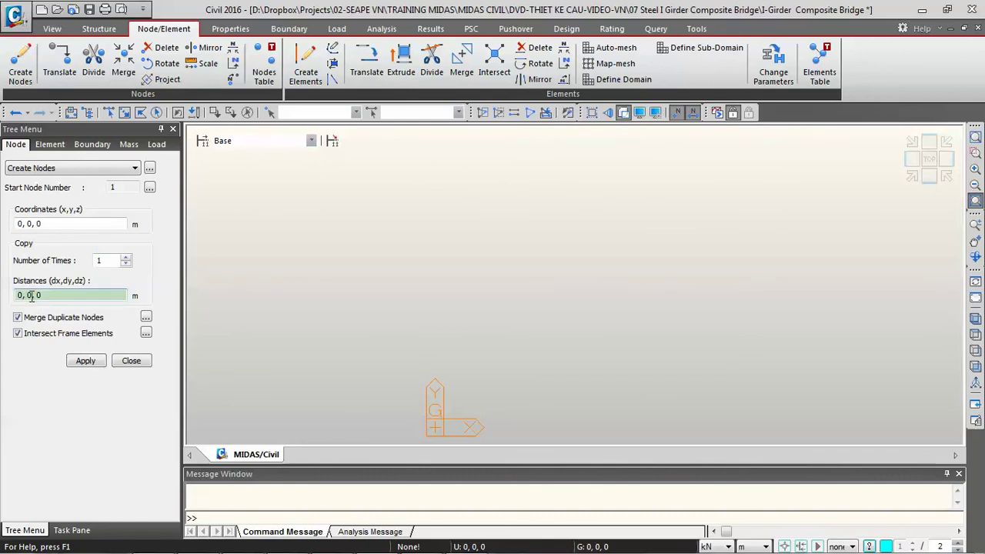
{"action": "double_click", "coordinate": [29, 295]}
{"action": "type", "text": "6.15"}
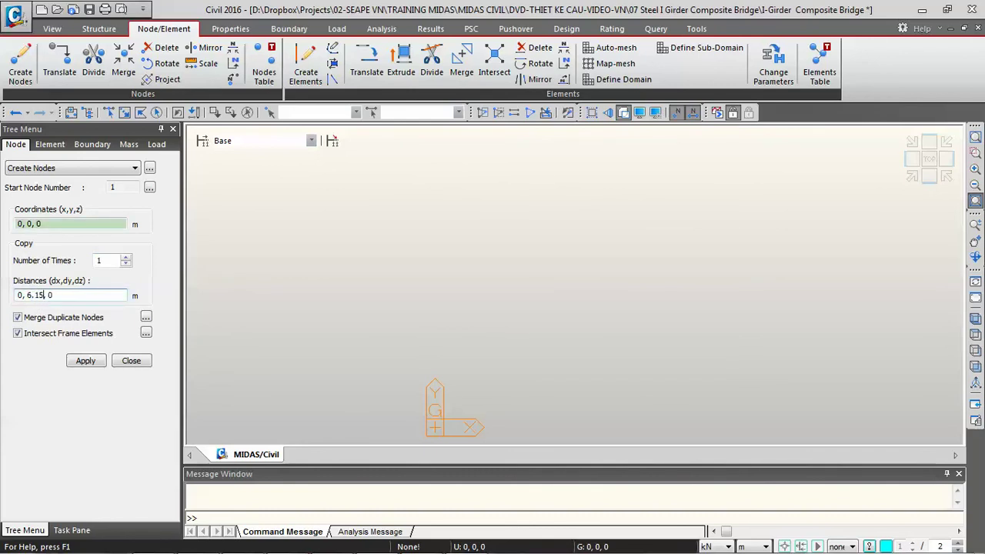
{"action": "left_click", "coordinate": [81, 363]}
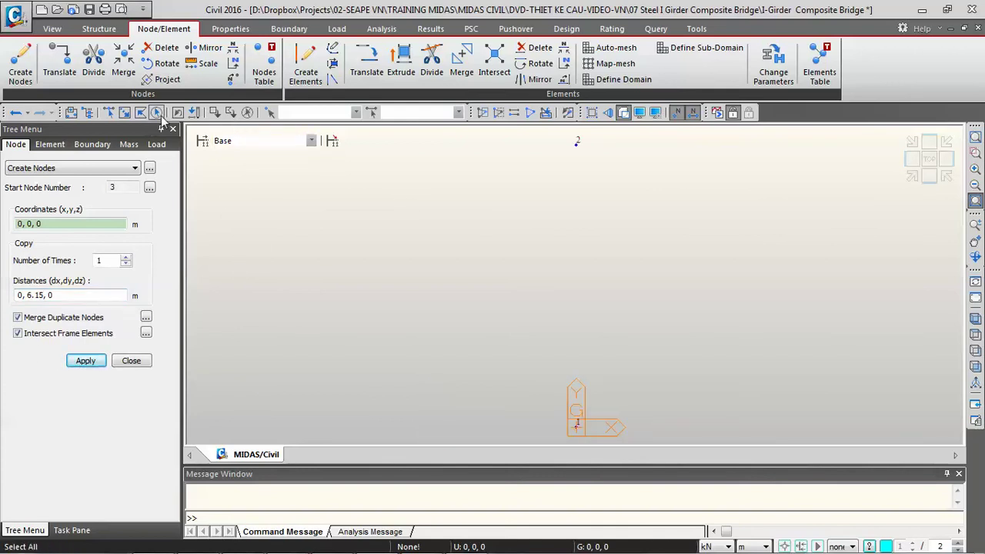
Select all nodes and set up Extrude Elements with an unequal-distance translation
{"action": "left_click", "coordinate": [156, 112]}
{"action": "left_click", "coordinate": [51, 146]}
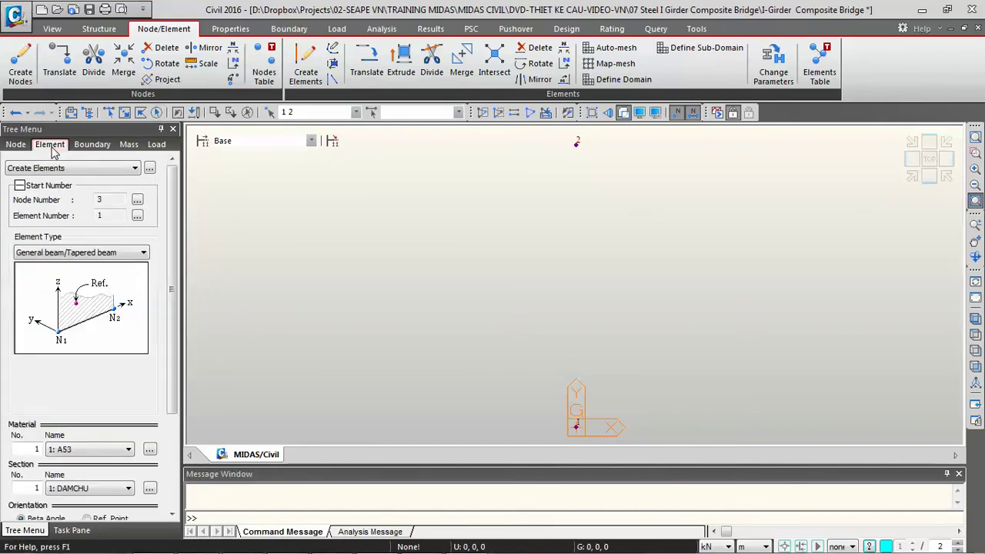
{"action": "left_click", "coordinate": [63, 170]}
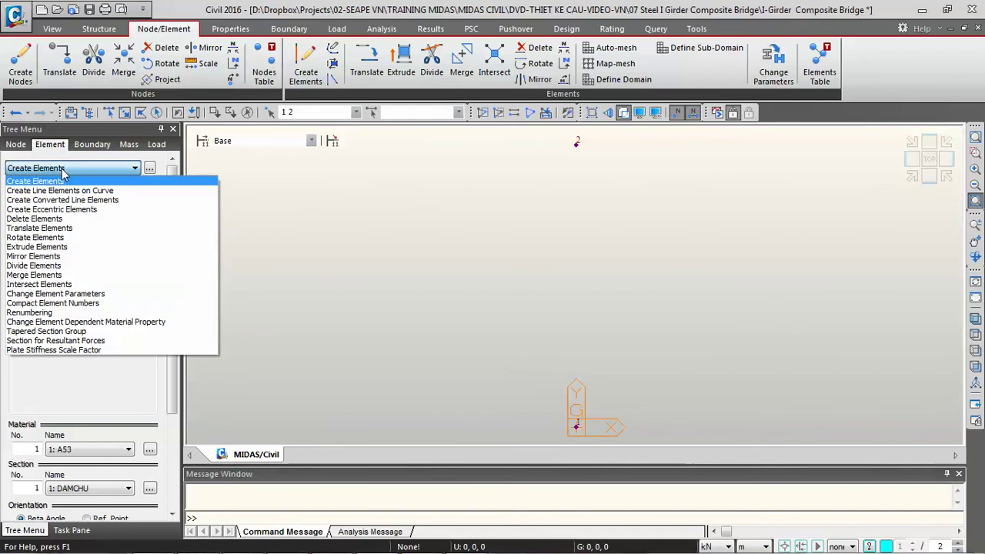
{"action": "left_click", "coordinate": [58, 247]}
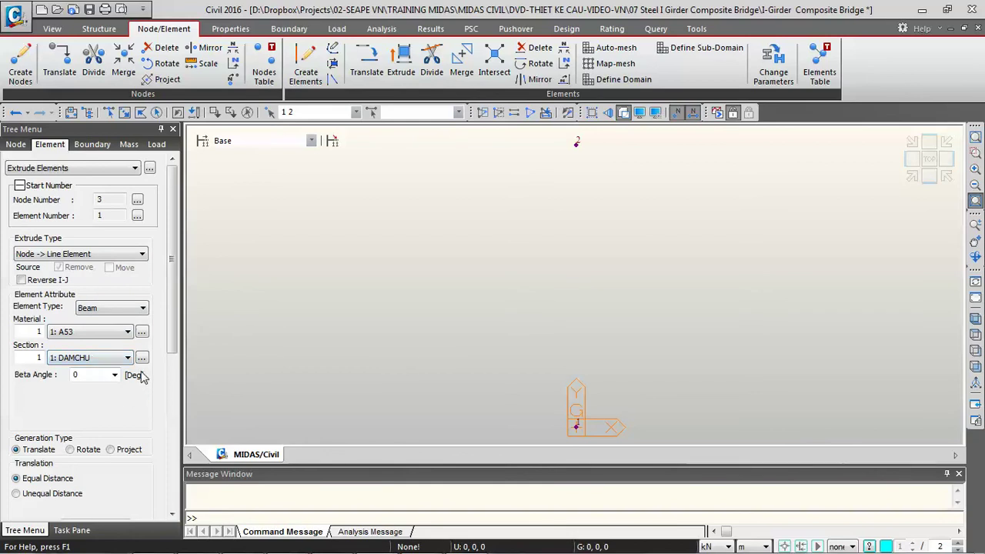
{"action": "scroll", "coordinate": [176, 376], "scroll_direction": "down", "scroll_amount": 4}
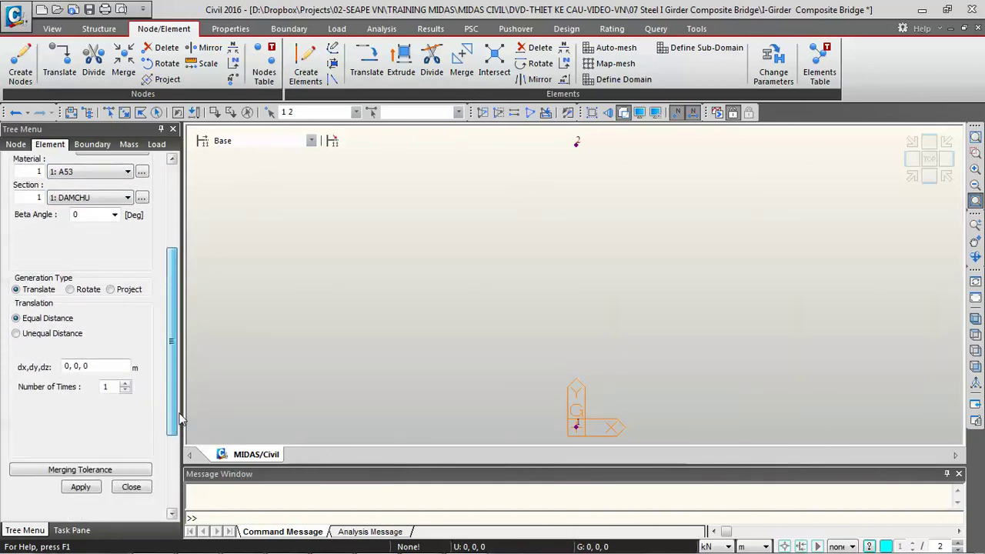
{"action": "scroll", "coordinate": [179, 419], "scroll_direction": "down", "scroll_amount": 2}
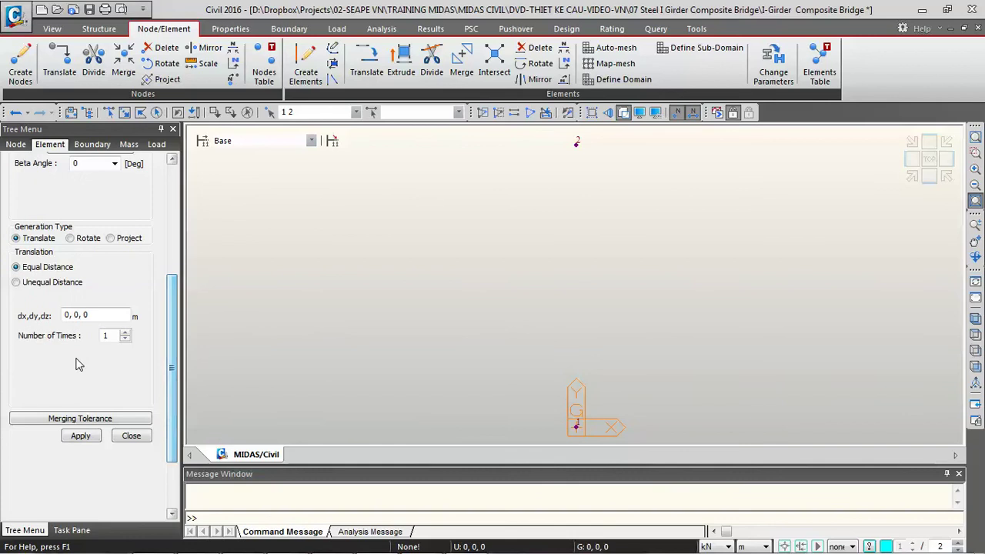
{"action": "left_click", "coordinate": [62, 282]}
{"action": "left_click", "coordinate": [80, 336]}
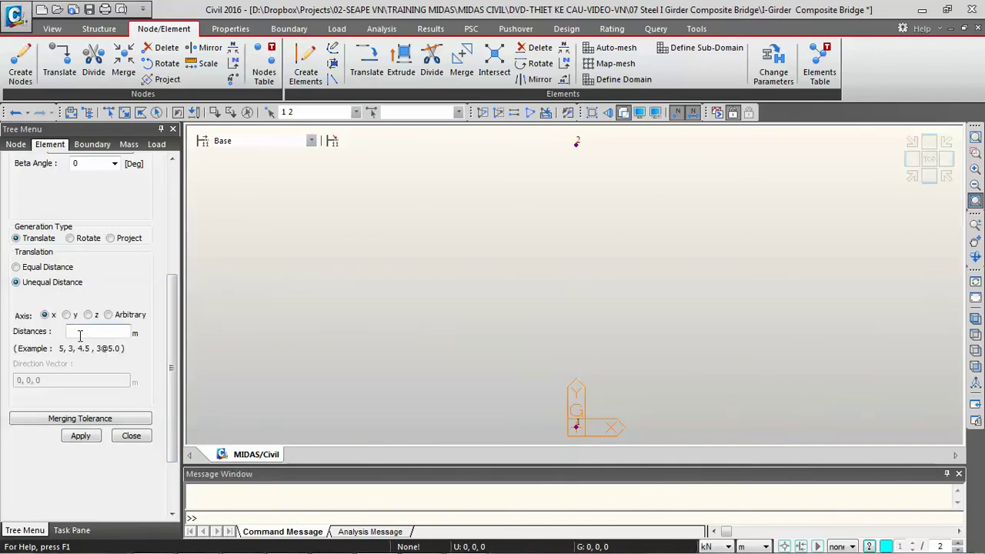
Extrude the selected nodes into beam elements along x at distances 7@5,1,4,3@5,1,4,5@5,4,1,3@5,4,1,7@5 m
{"action": "type", "text": "7"}
{"action": "type", "text": "@"}
{"action": "type", "text": "5,1,"}
{"action": "type", "text": "4,3@"}
{"action": "type", "text": "5,1,"}
{"action": "type", "text": "4,5"}
{"action": "type", "text": "@"}
{"action": "type", "text": "5"}
{"action": "type", "text": ","}
{"action": "type", "text": "4,1"}
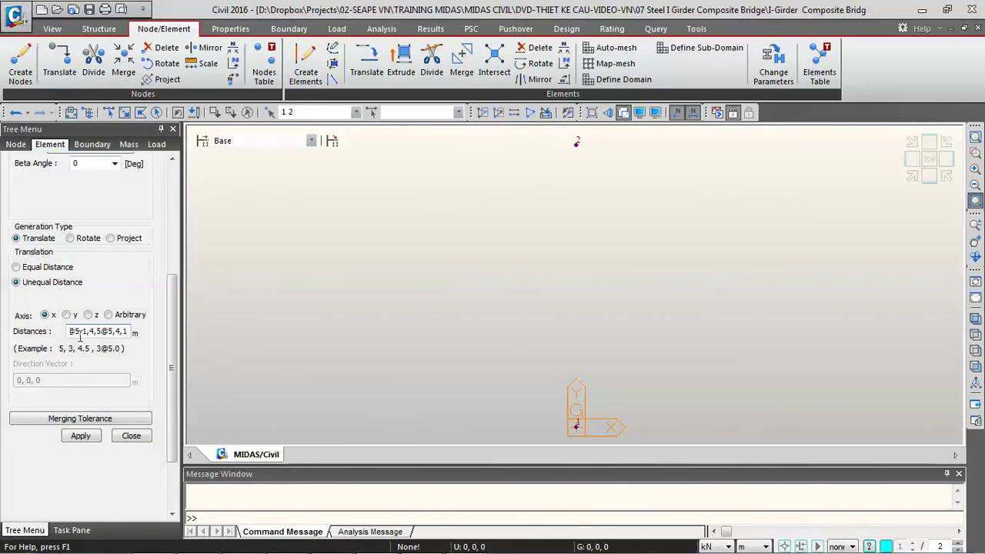
{"action": "type", "text": ",3@5,4,1,7@5"}
{"action": "left_click", "coordinate": [79, 436]}
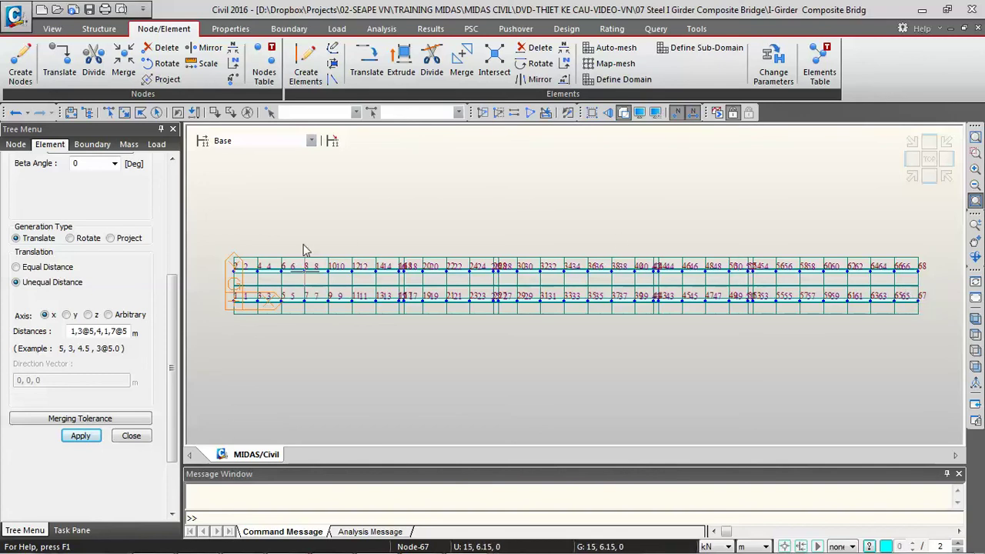
{"action": "left_click", "coordinate": [131, 435]}
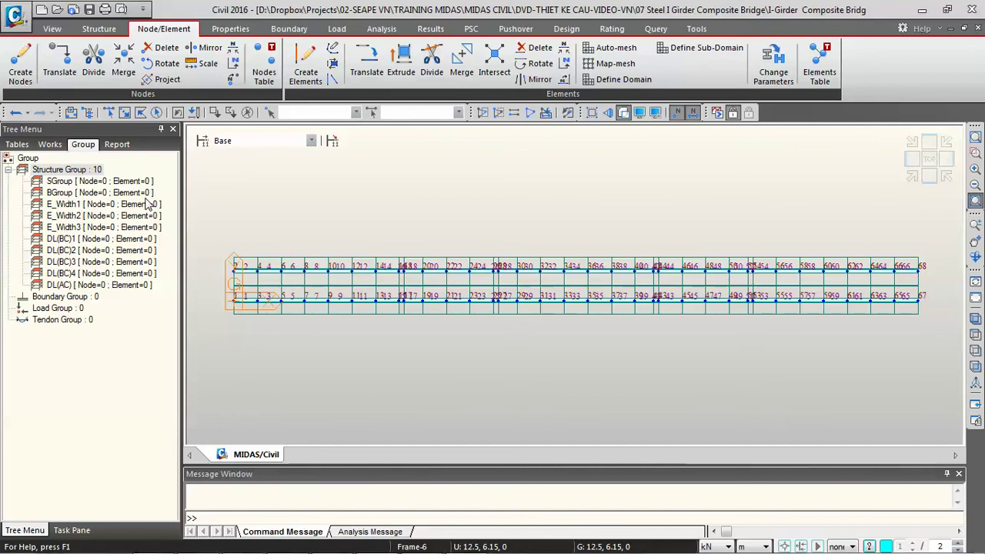
Rename the main girder section DAMCHU as DAMCHU1
{"action": "left_click", "coordinate": [50, 144]}
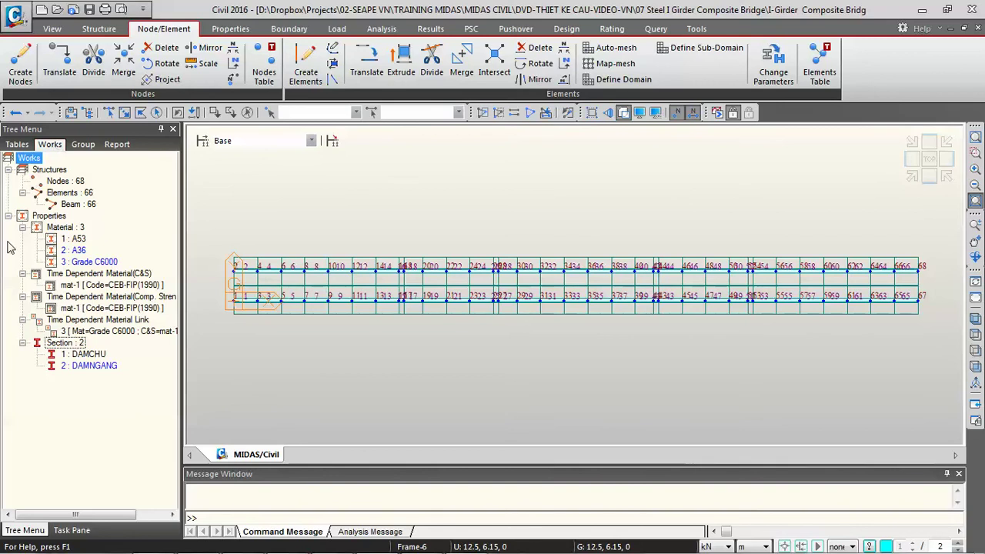
{"action": "left_click", "coordinate": [74, 356]}
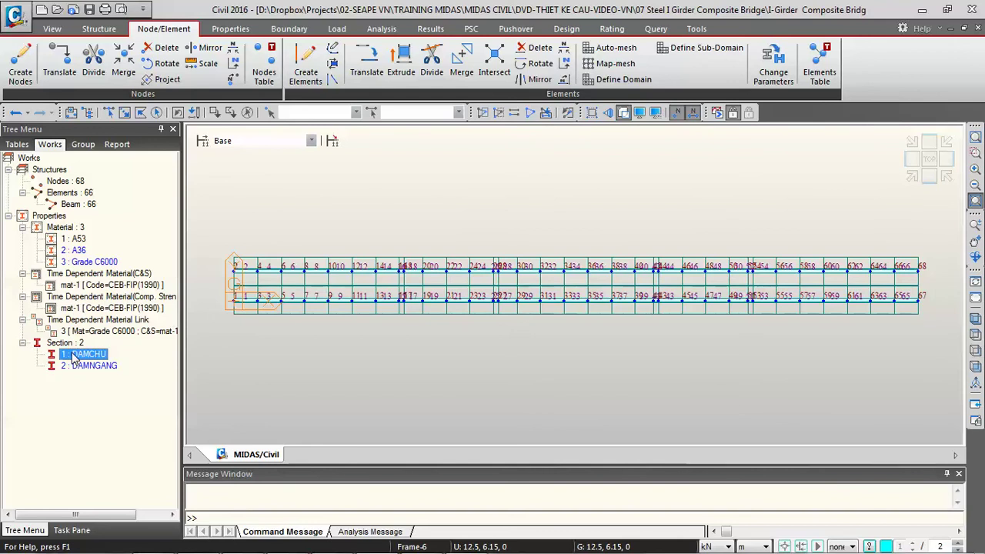
{"action": "right_click", "coordinate": [74, 359]}
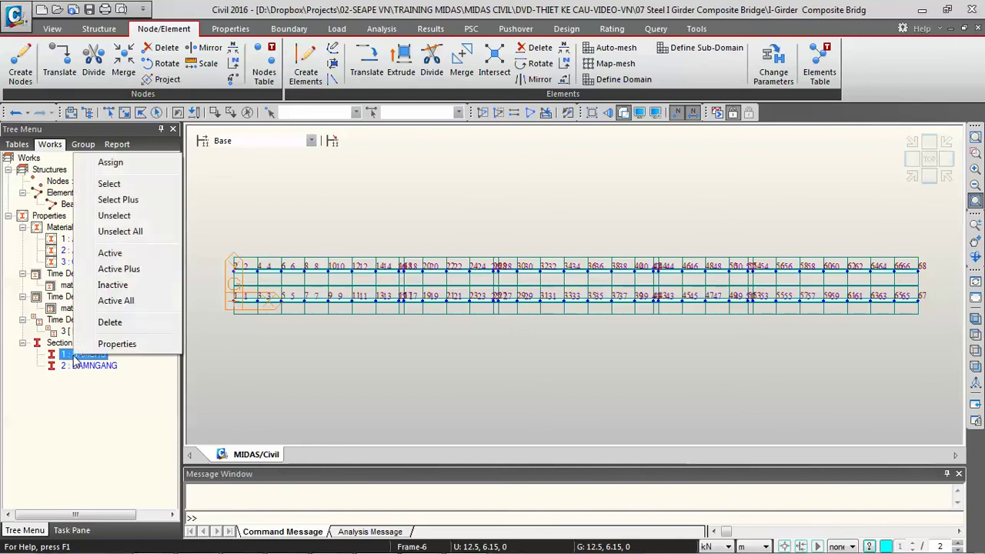
{"action": "left_click", "coordinate": [112, 345]}
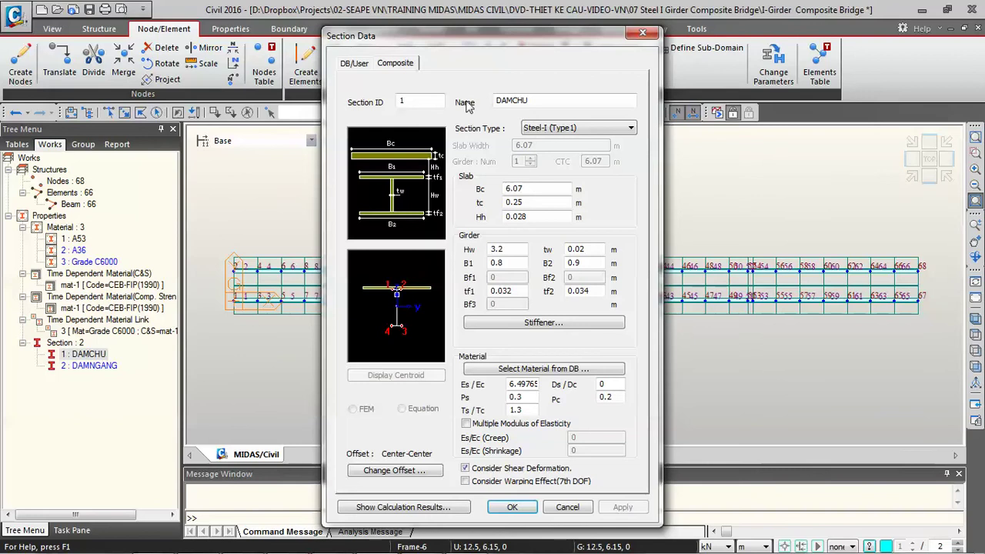
{"action": "left_click", "coordinate": [535, 103]}
{"action": "left_click", "coordinate": [517, 504]}
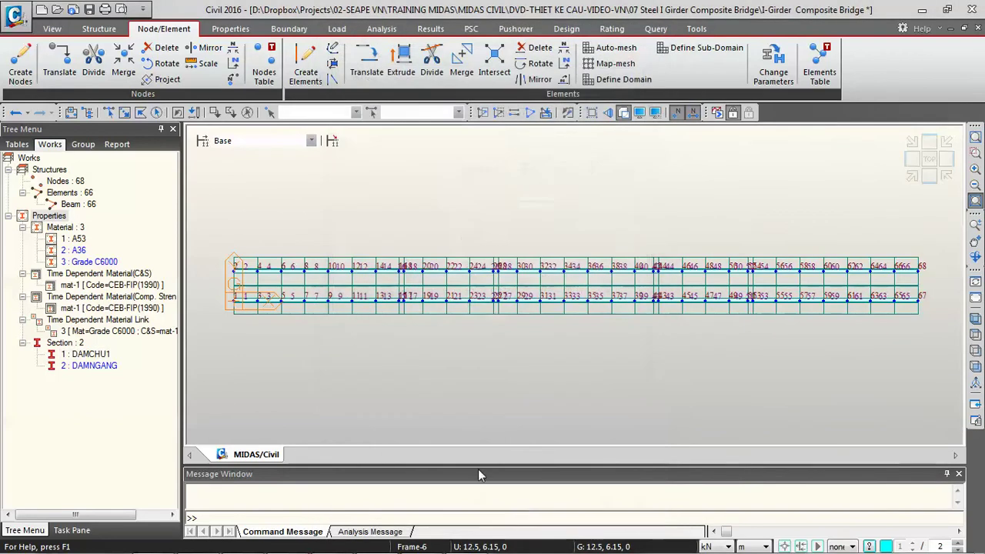
{"action": "right_click", "coordinate": [90, 354]}
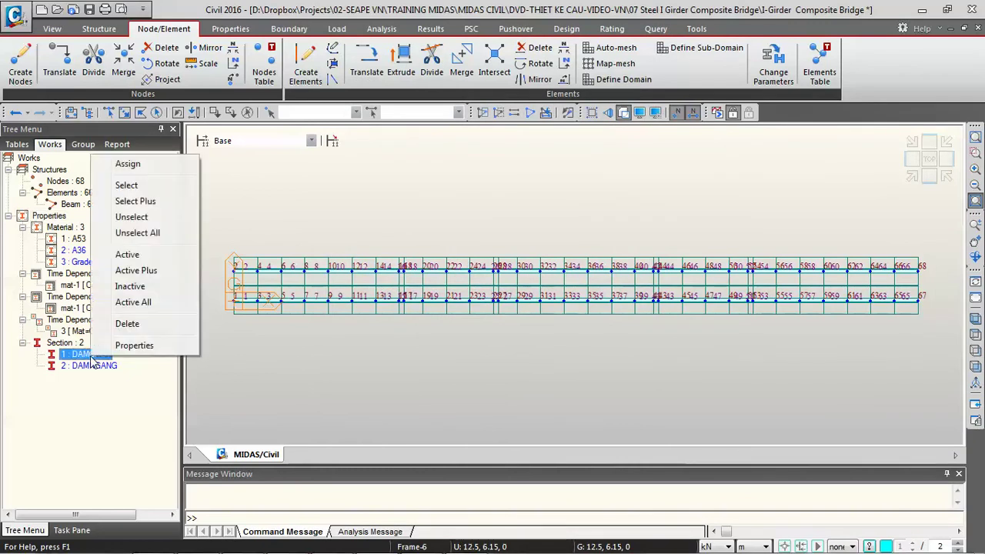
{"action": "left_click", "coordinate": [132, 345]}
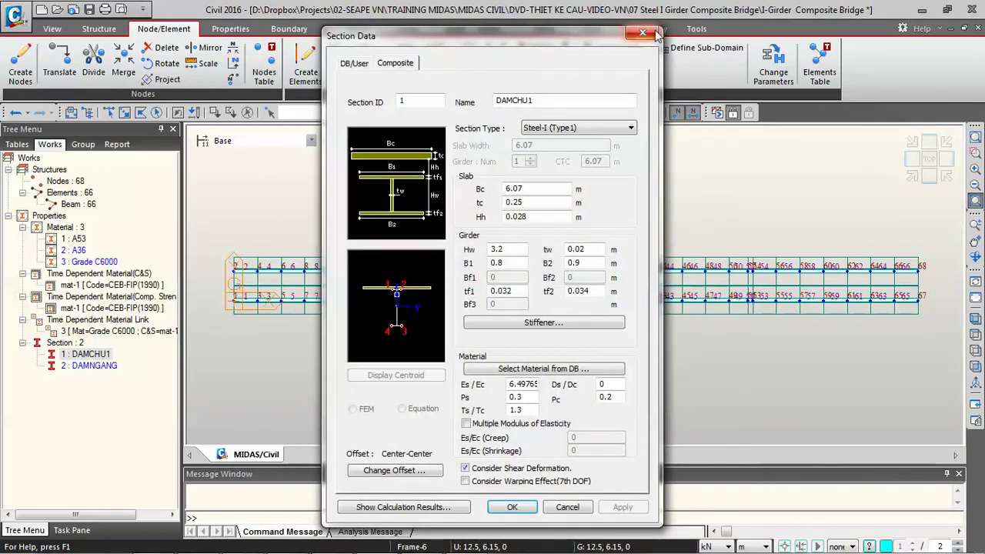
{"action": "left_click", "coordinate": [643, 34]}
Make two copies of the composite section DAMCHU1 in the section properties list
{"action": "right_click", "coordinate": [61, 343]}
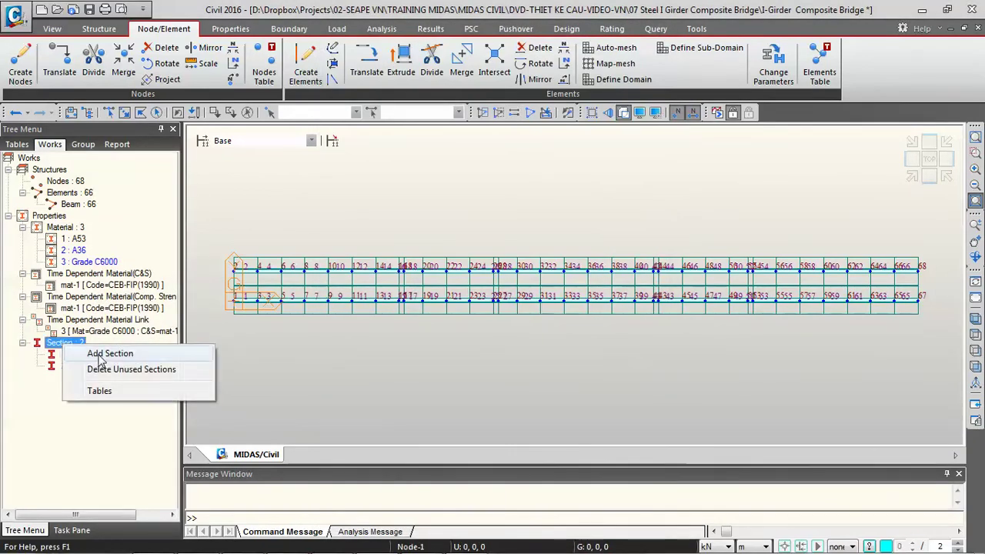
{"action": "left_click", "coordinate": [312, 191]}
{"action": "right_click", "coordinate": [312, 187]}
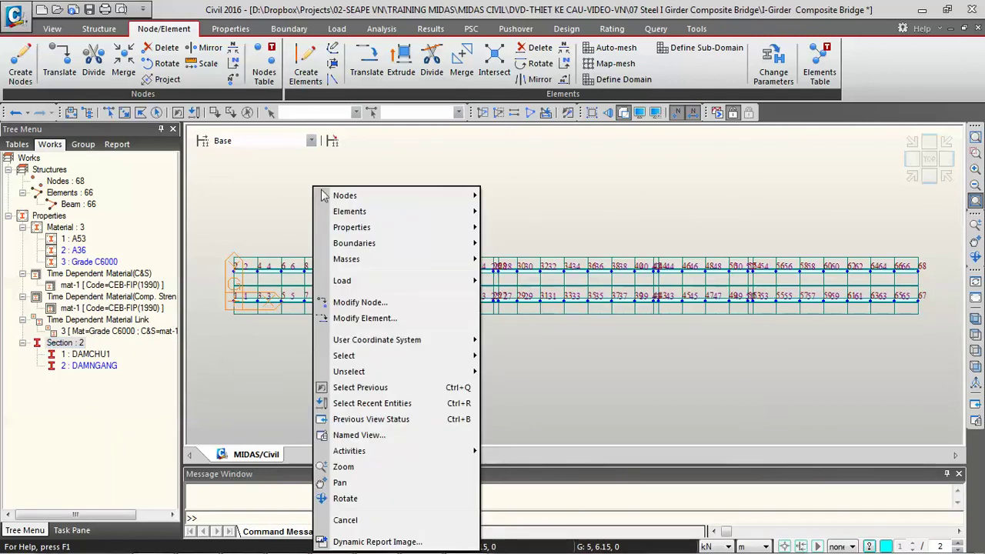
{"action": "mouse_move", "coordinate": [367, 229]}
{"action": "left_click", "coordinate": [523, 128]}
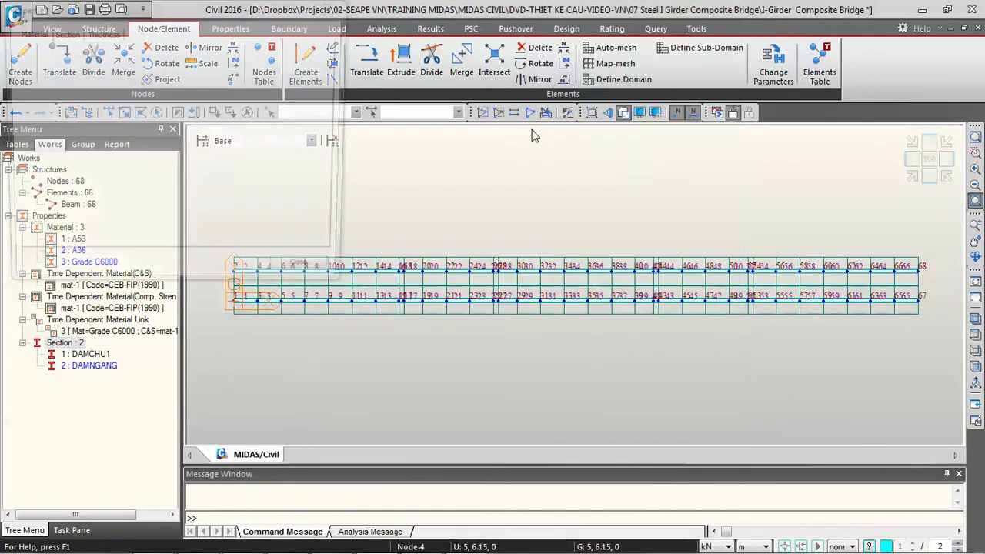
{"action": "left_click", "coordinate": [89, 77]}
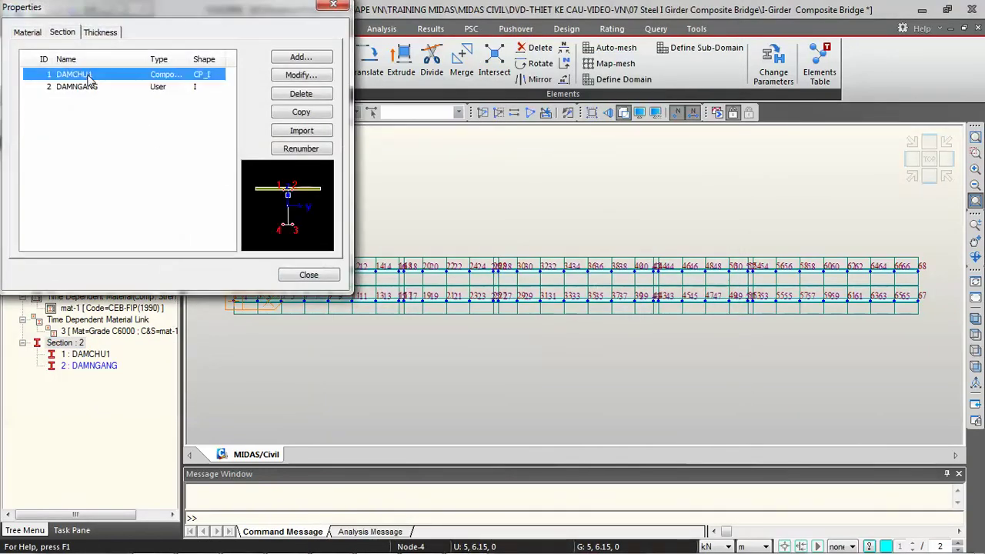
{"action": "left_click", "coordinate": [302, 113]}
{"action": "left_click", "coordinate": [303, 113]}
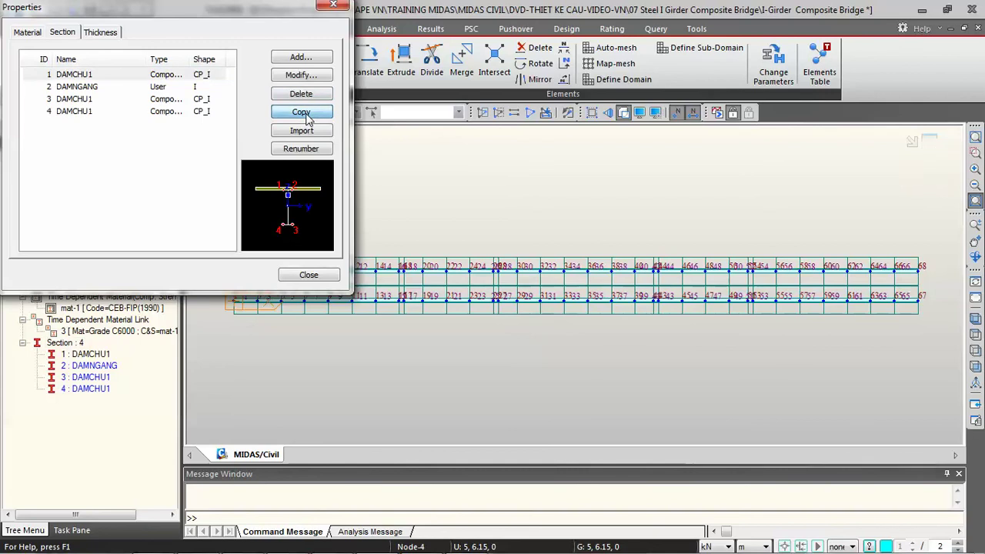
Rename the first copied girder section, ID 3, as DAMCHU2
{"action": "left_click", "coordinate": [79, 100]}
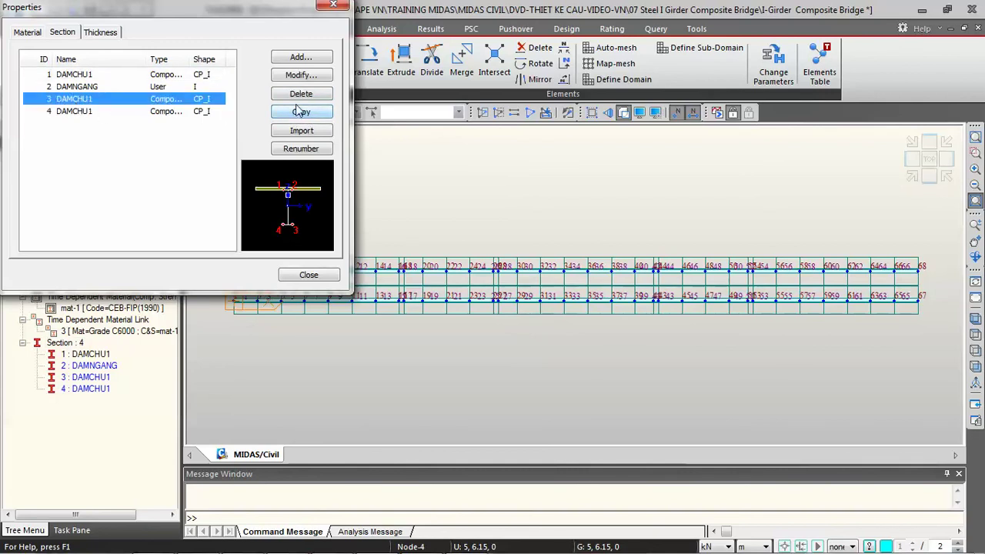
{"action": "left_click", "coordinate": [301, 77]}
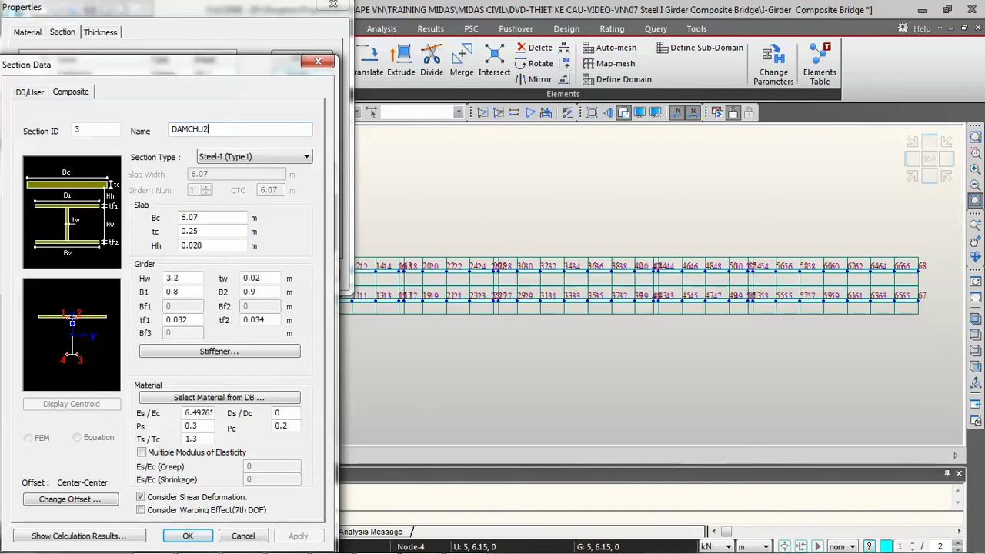
{"action": "type", "text": "2"}
{"action": "left_click", "coordinate": [187, 536]}
Rename the second copied girder section, ID 4, as DAMCHU3 and close the section properties
{"action": "left_click", "coordinate": [83, 113]}
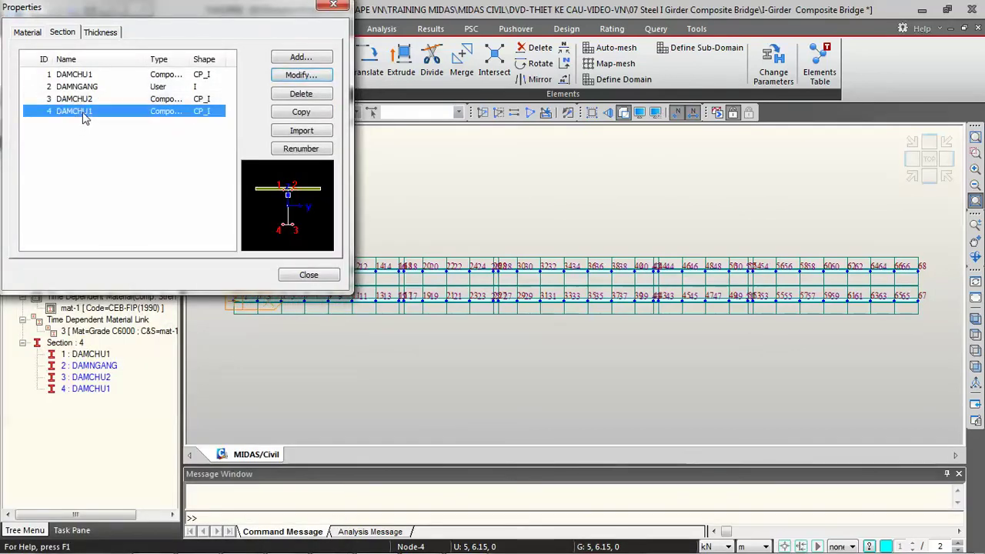
{"action": "left_click", "coordinate": [290, 77]}
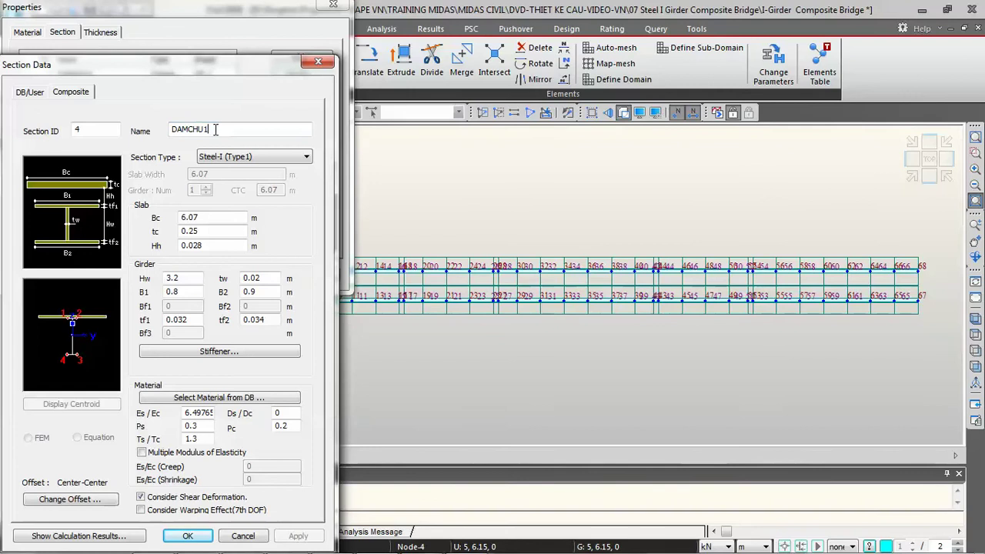
{"action": "type", "text": "3"}
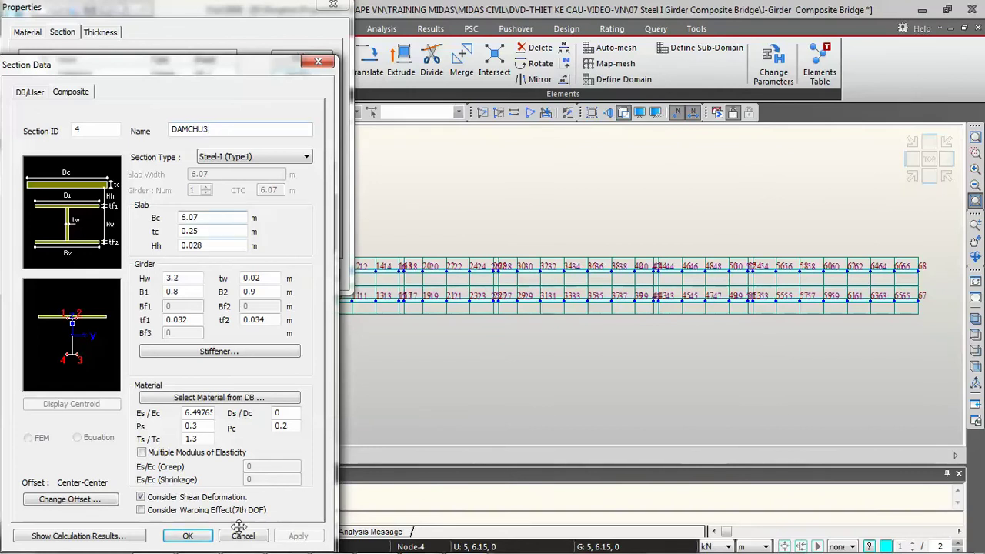
{"action": "left_click", "coordinate": [187, 536]}
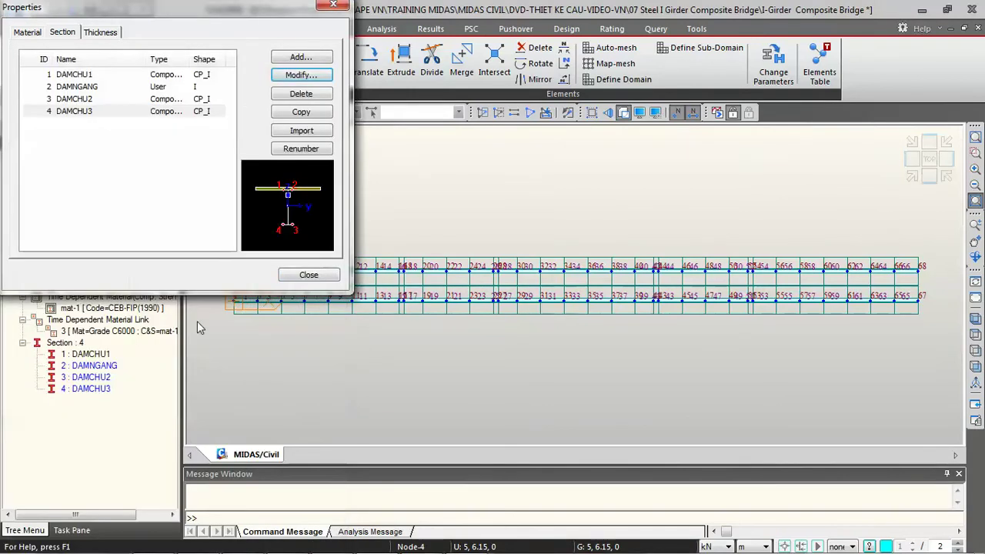
{"action": "left_click", "coordinate": [333, 276]}
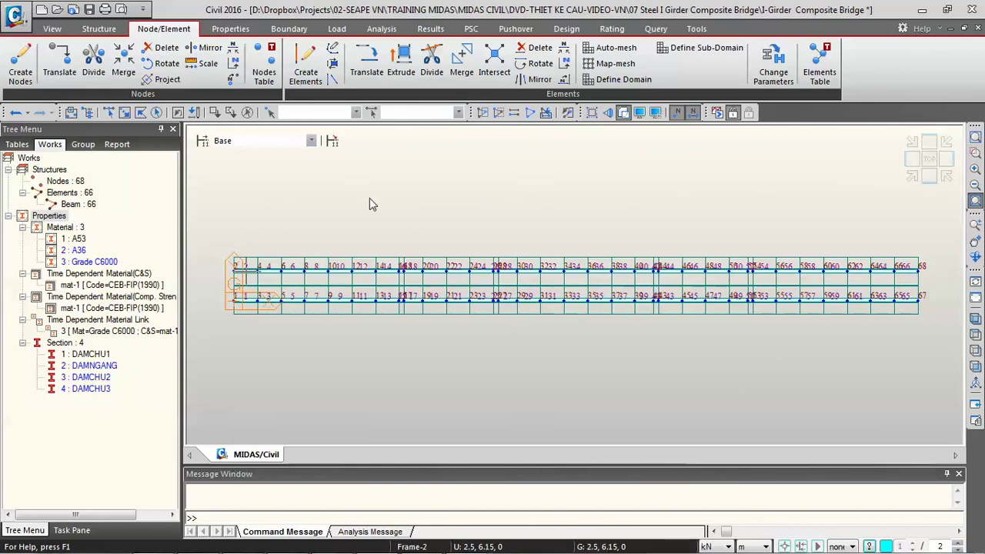
Turn off the hidden-surface rendering and the node and element number labels so the girders show as plain lines
{"action": "scroll", "coordinate": [283, 100], "scroll_direction": "up", "scroll_amount": 2}
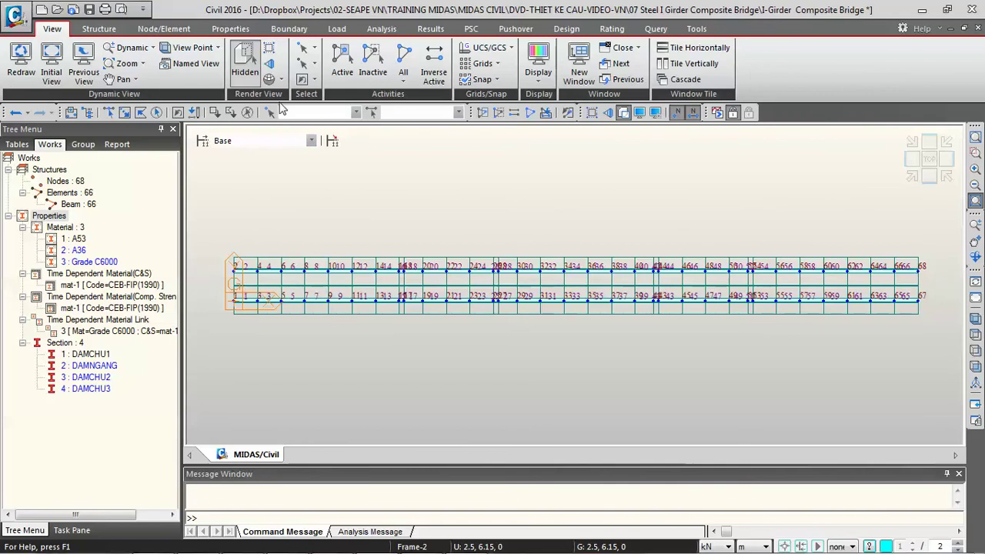
{"action": "left_click", "coordinate": [247, 62]}
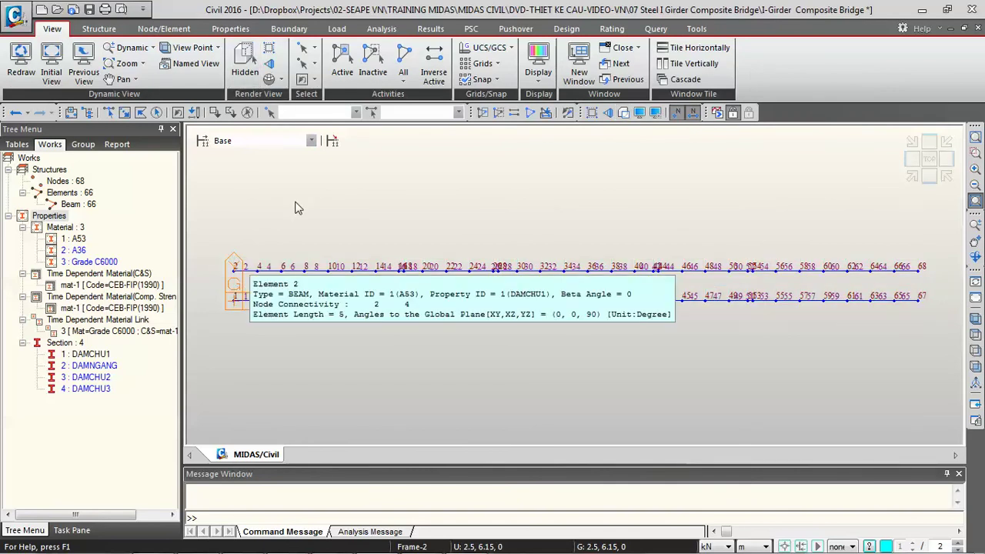
{"action": "left_click", "coordinate": [678, 112]}
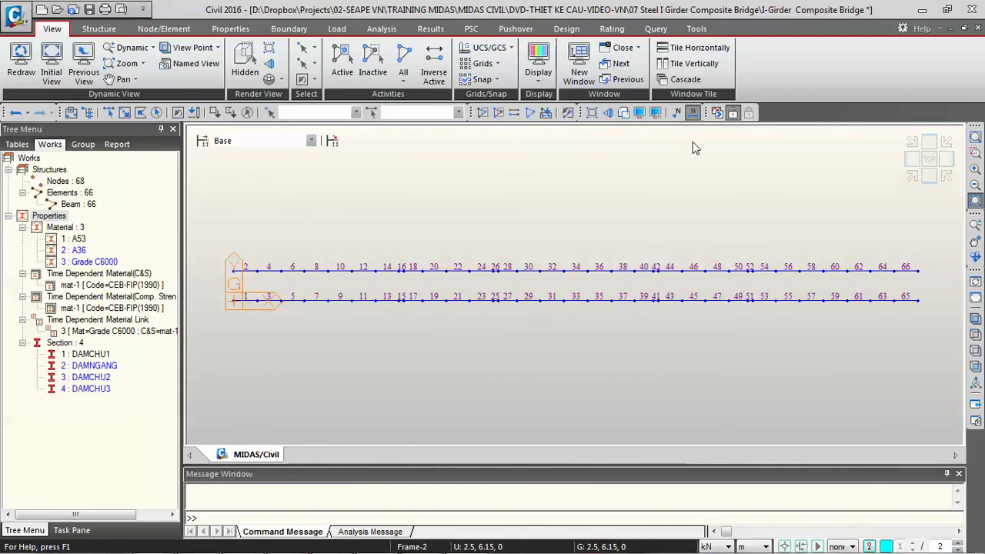
{"action": "left_click", "coordinate": [694, 112]}
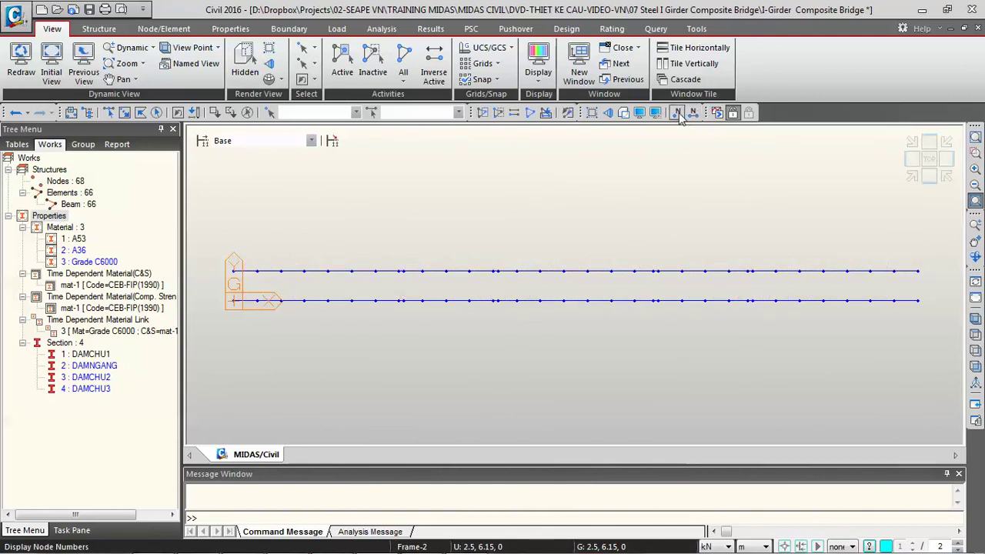
{"action": "left_click", "coordinate": [676, 113]}
{"action": "left_click", "coordinate": [682, 113]}
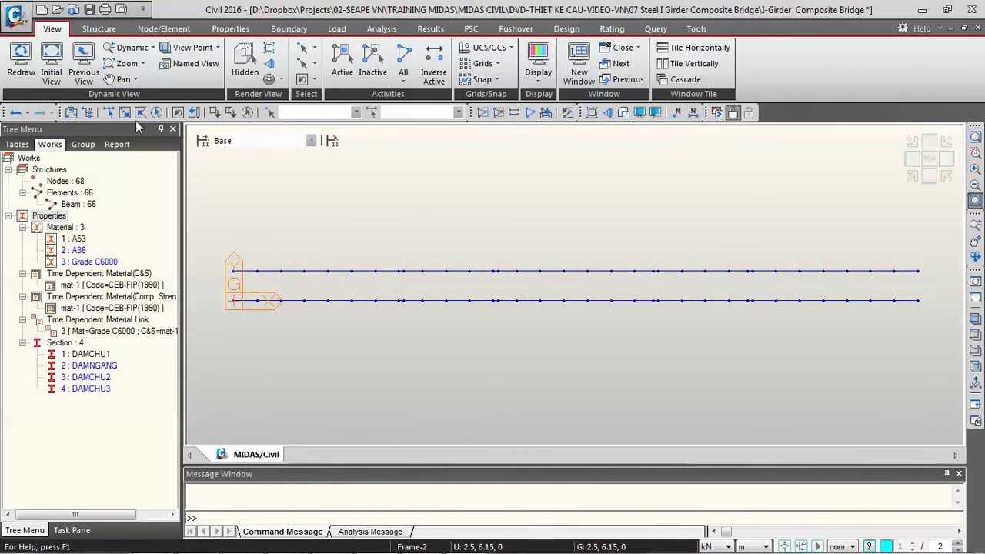
Window-select the elements of the first span on both girders and assign section DAMCHU1 to them
{"action": "left_click", "coordinate": [106, 113]}
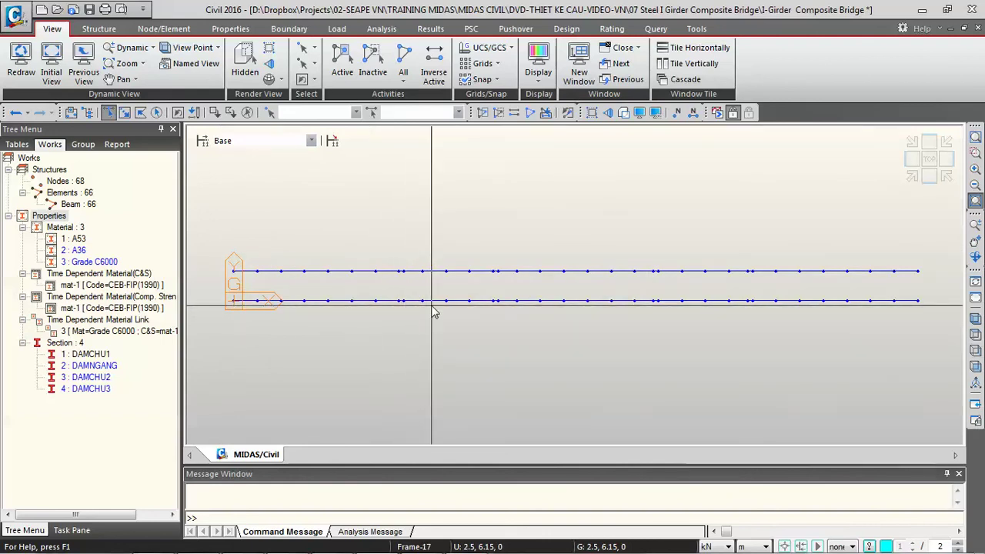
{"action": "left_click_drag", "start_coordinate": [433, 311], "coordinate": [228, 231]}
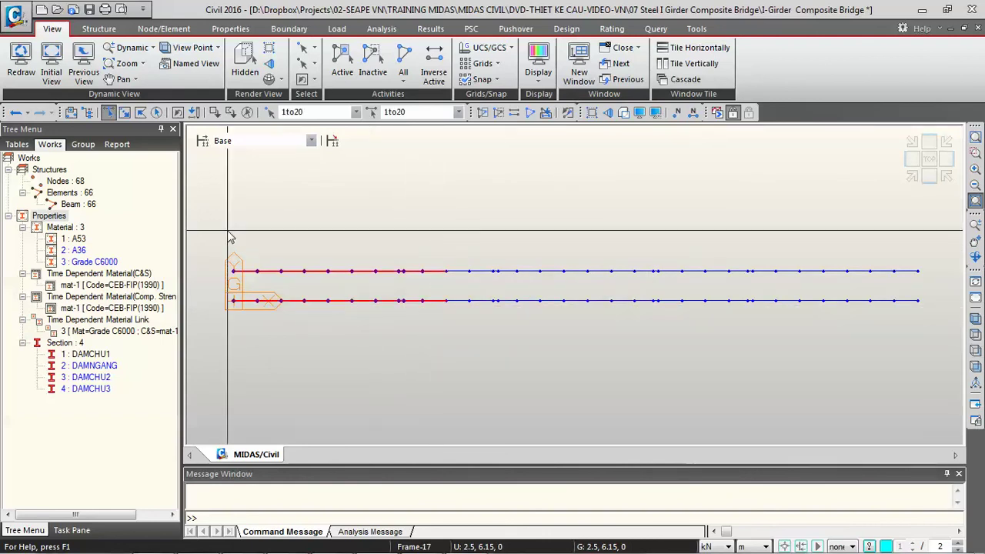
{"action": "left_click", "coordinate": [388, 331]}
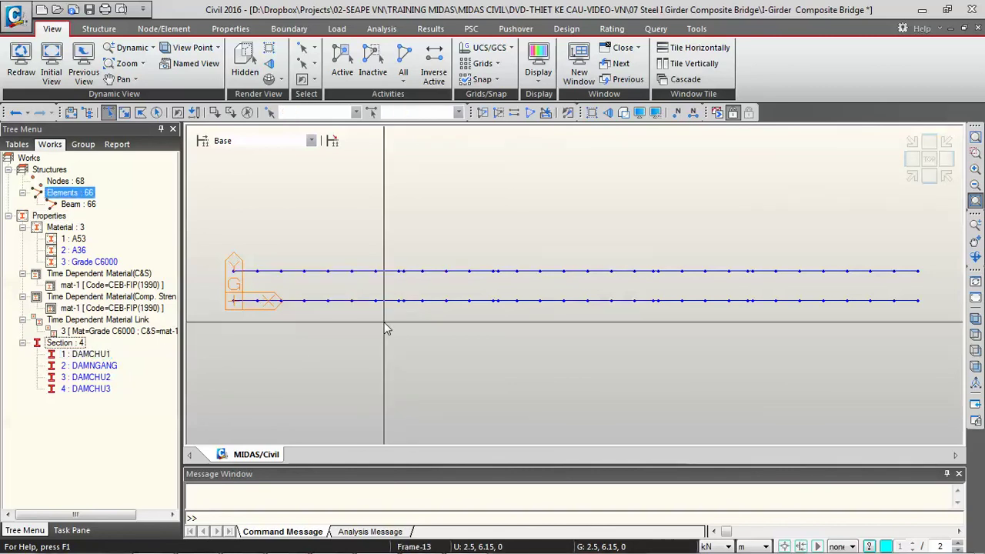
Window-select the middle-span elements 23 to 44 on both girders and assign section DAMCHU2 to them
{"action": "left_click", "coordinate": [459, 314]}
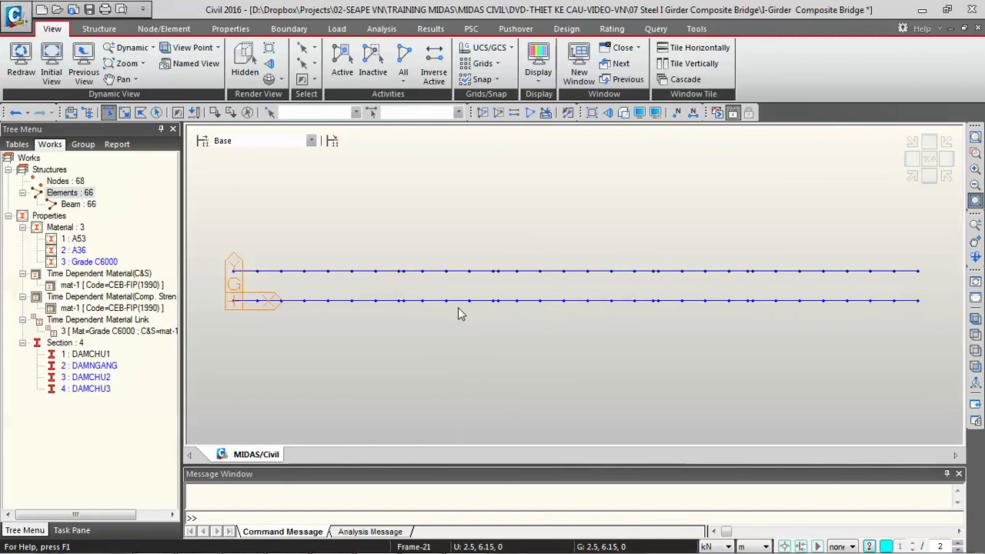
{"action": "left_click_drag", "start_coordinate": [458, 309], "coordinate": [683, 248]}
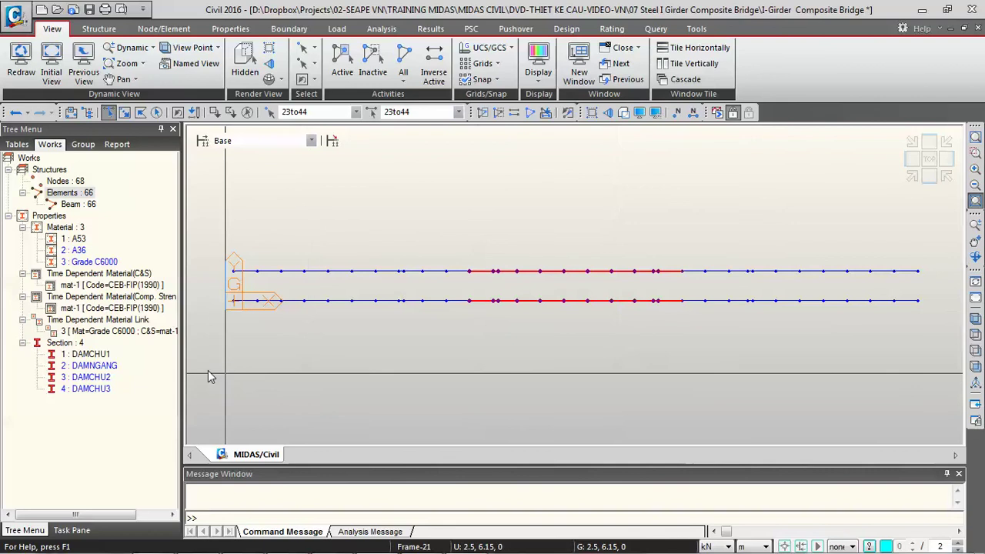
{"action": "left_click", "coordinate": [104, 378]}
{"action": "left_click", "coordinate": [634, 319]}
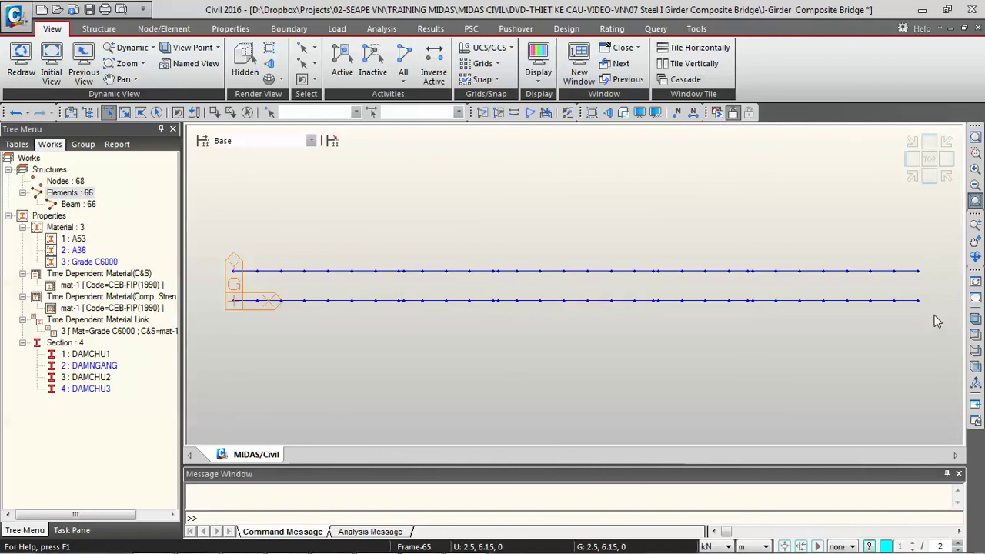
Window-select the last-span elements 45 to 66 on both girders and assign section DAMCHU3 to them
{"action": "left_click_drag", "start_coordinate": [799, 258], "coordinate": [681, 260]}
{"action": "left_click_drag", "start_coordinate": [675, 261], "coordinate": [699, 260]}
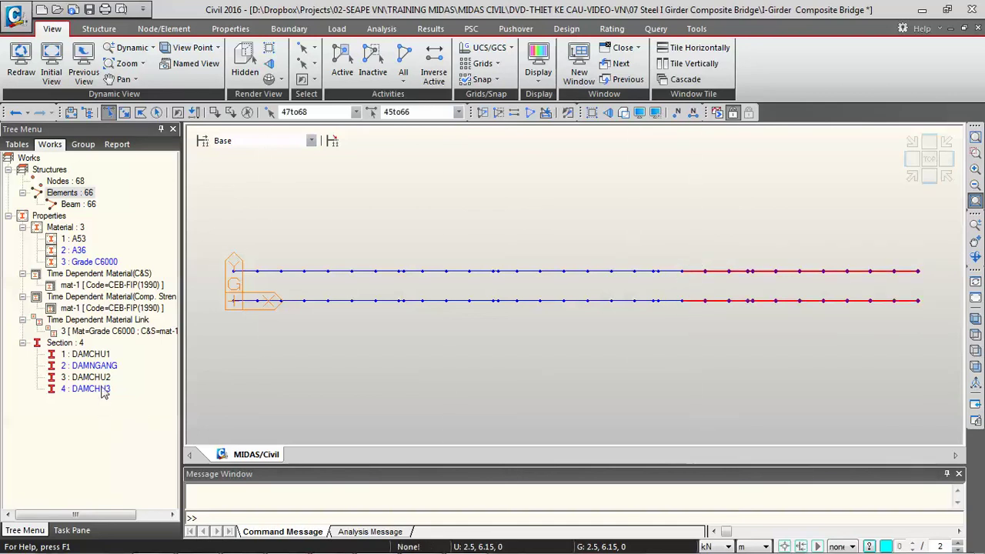
{"action": "left_click", "coordinate": [331, 362]}
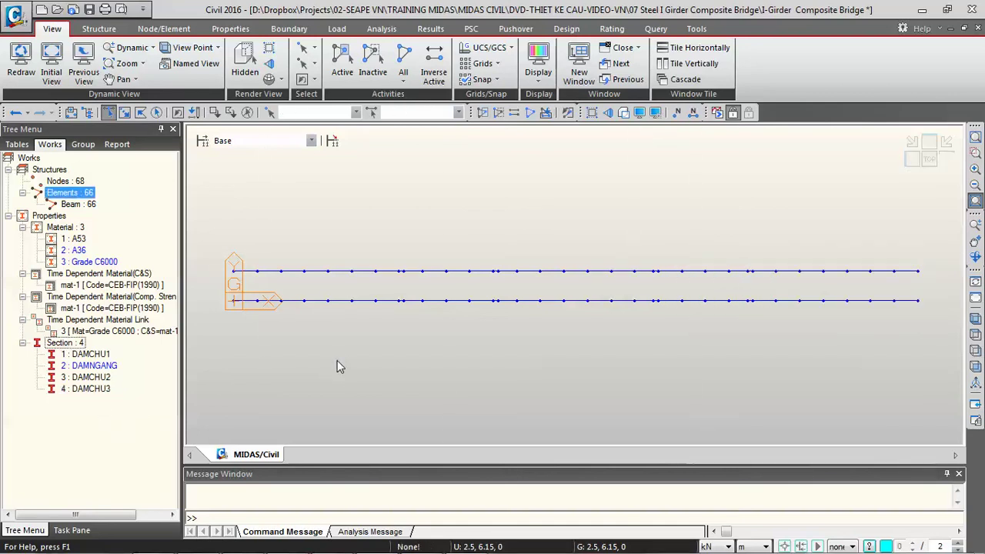
Check which elements use sections DAMCHU1, DAMCHU2 and DAMCHU3 by highlighting each section's elements in the model
{"action": "left_click", "coordinate": [95, 357]}
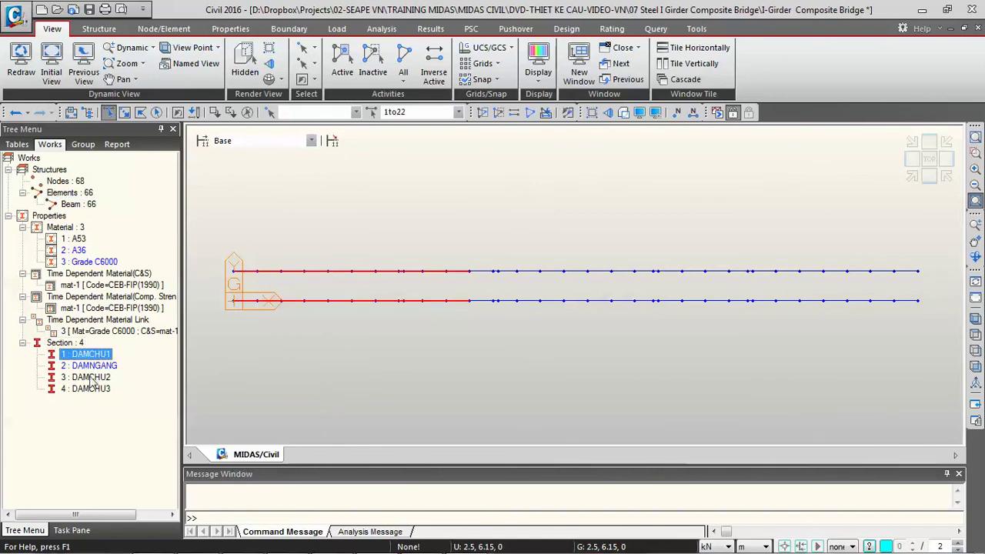
{"action": "left_click", "coordinate": [91, 378]}
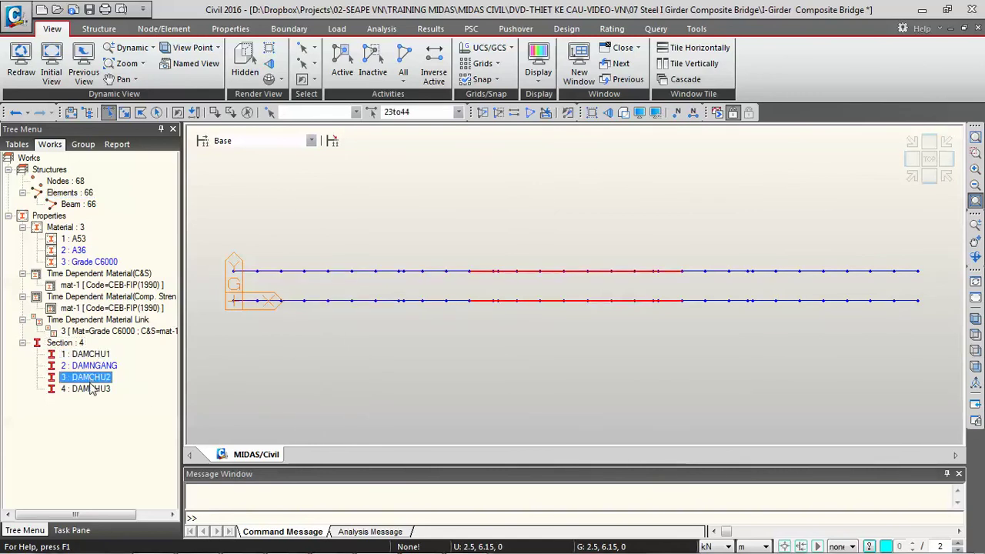
{"action": "left_click", "coordinate": [92, 390]}
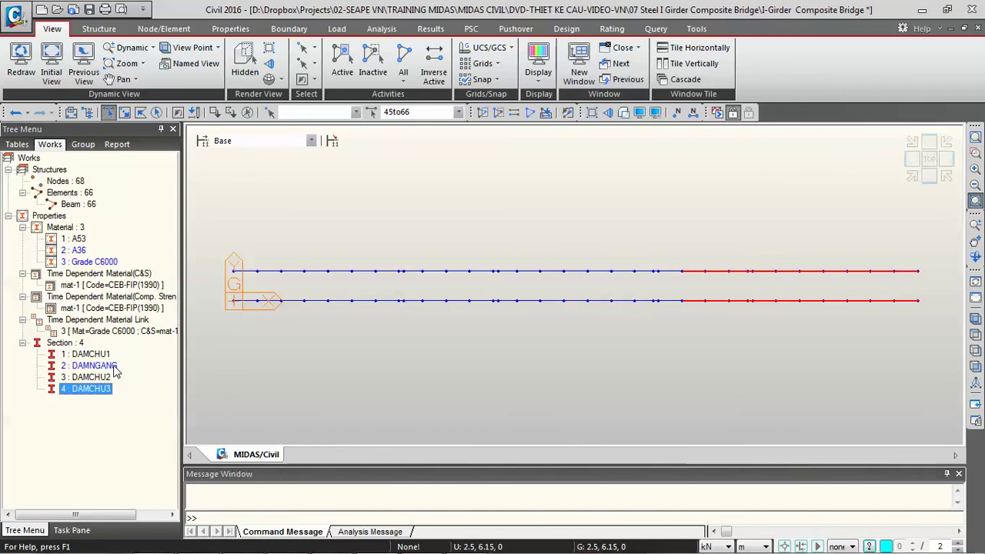
Set up Create Elements for general beams with material A36 and section DAMNGANG, and display the node numbers
{"action": "left_click", "coordinate": [163, 30]}
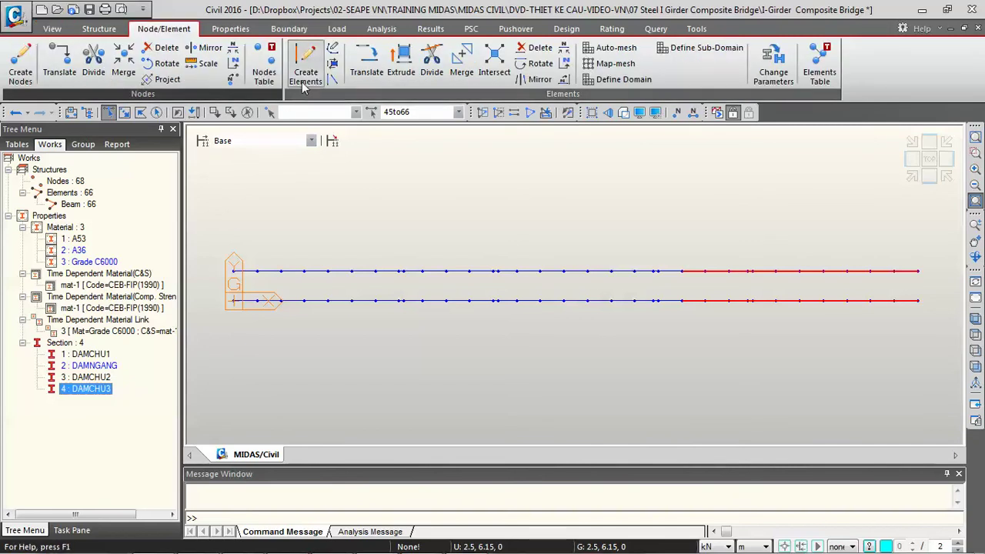
{"action": "left_click", "coordinate": [305, 83]}
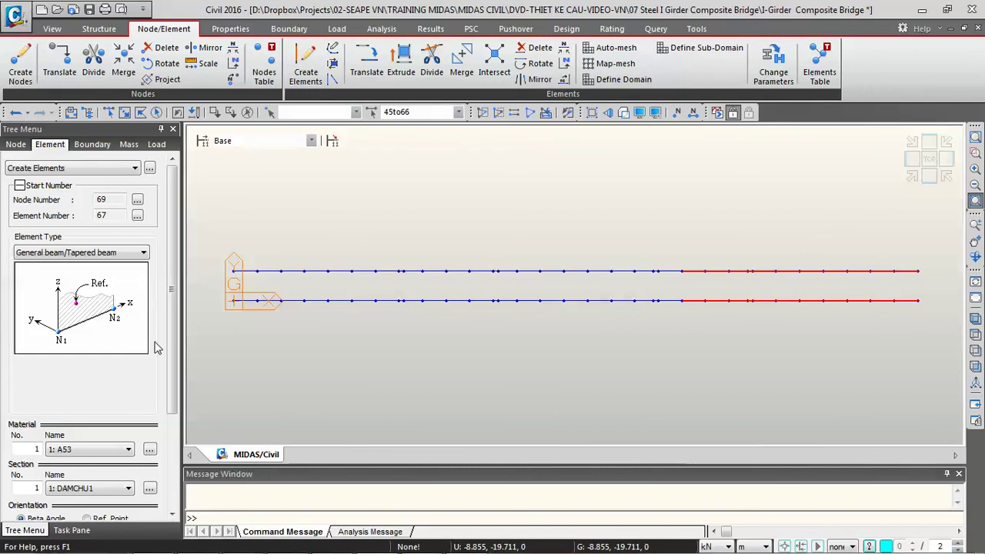
{"action": "scroll", "coordinate": [173, 339], "scroll_direction": "down", "scroll_amount": 3}
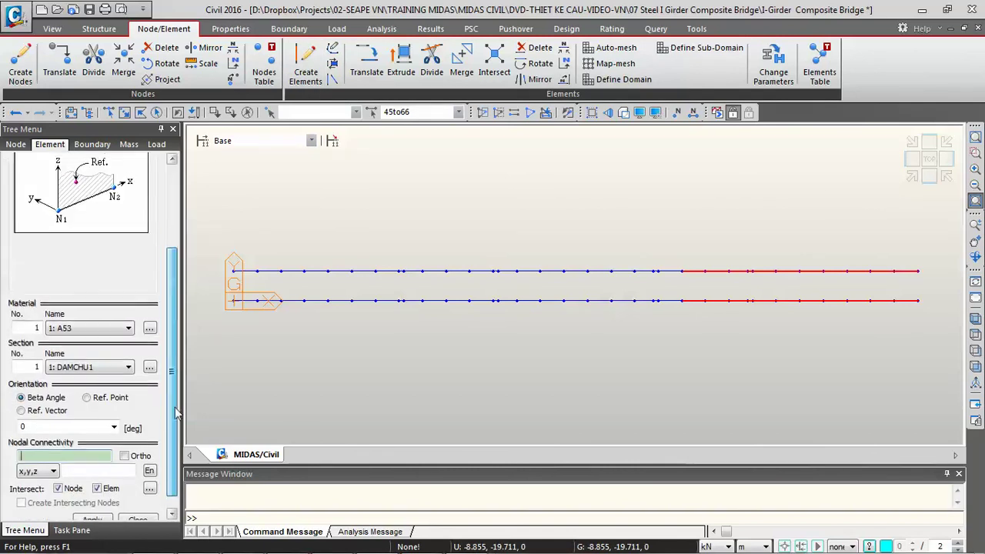
{"action": "left_click", "coordinate": [106, 329]}
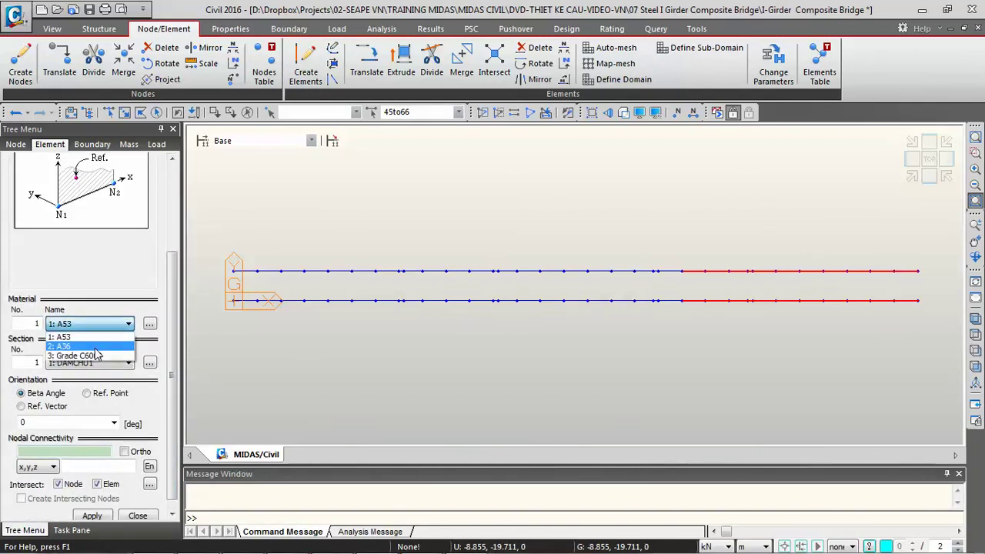
{"action": "left_click", "coordinate": [99, 346]}
{"action": "left_click", "coordinate": [97, 366]}
{"action": "left_click", "coordinate": [99, 385]}
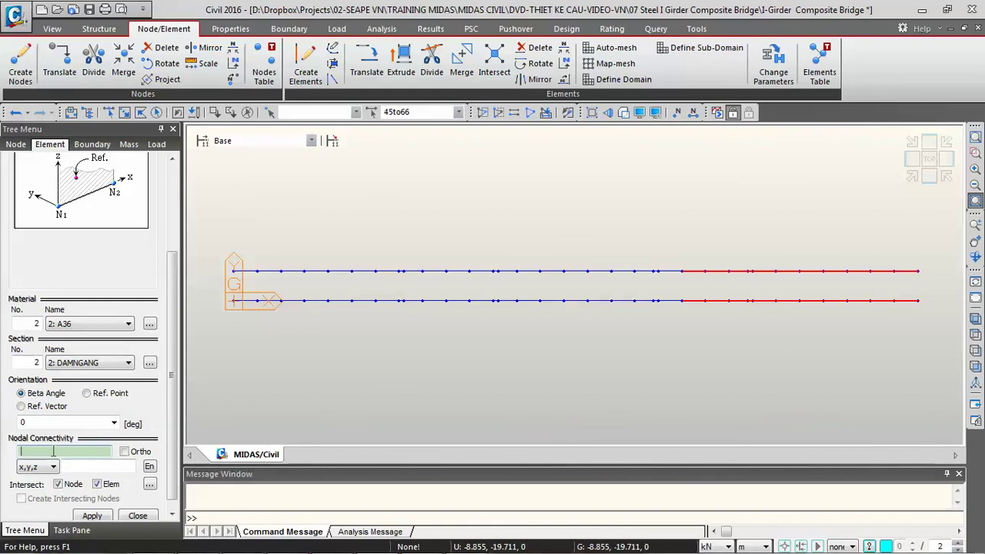
{"action": "scroll", "coordinate": [137, 416], "scroll_direction": "down", "scroll_amount": 1}
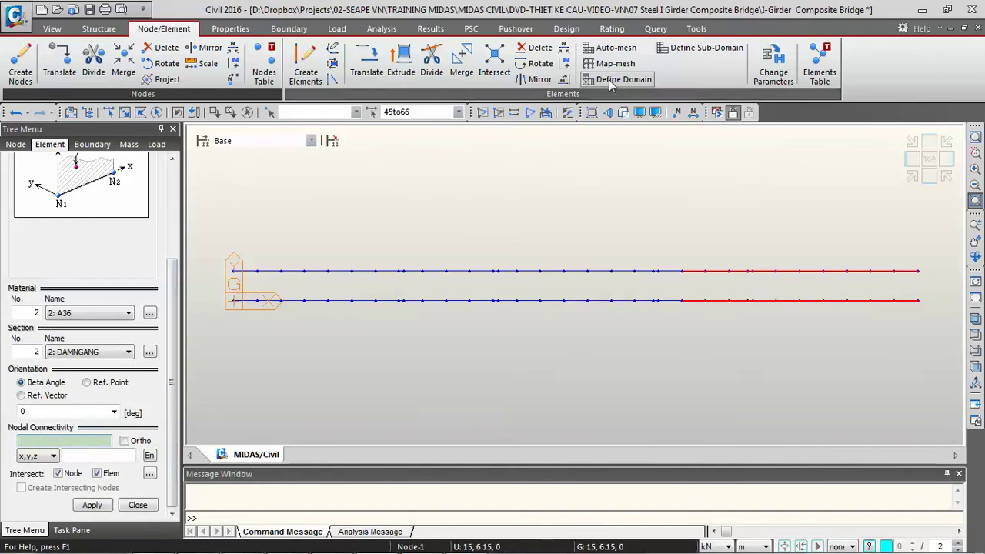
{"action": "left_click", "coordinate": [678, 113]}
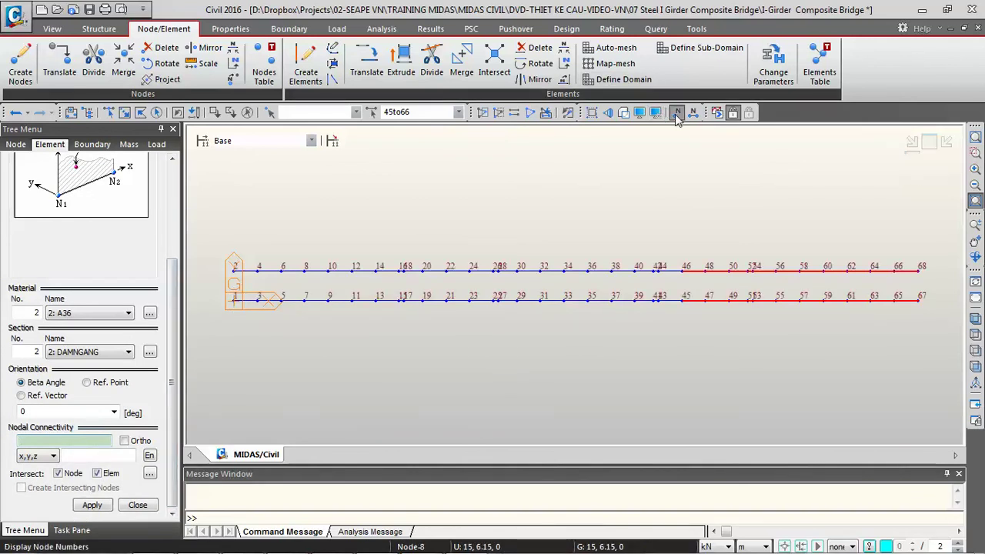
Create a cross beam between nodes 1 and 2 and select it for copying with Translate Elements
{"action": "left_click", "coordinate": [233, 300]}
{"action": "left_click", "coordinate": [235, 266]}
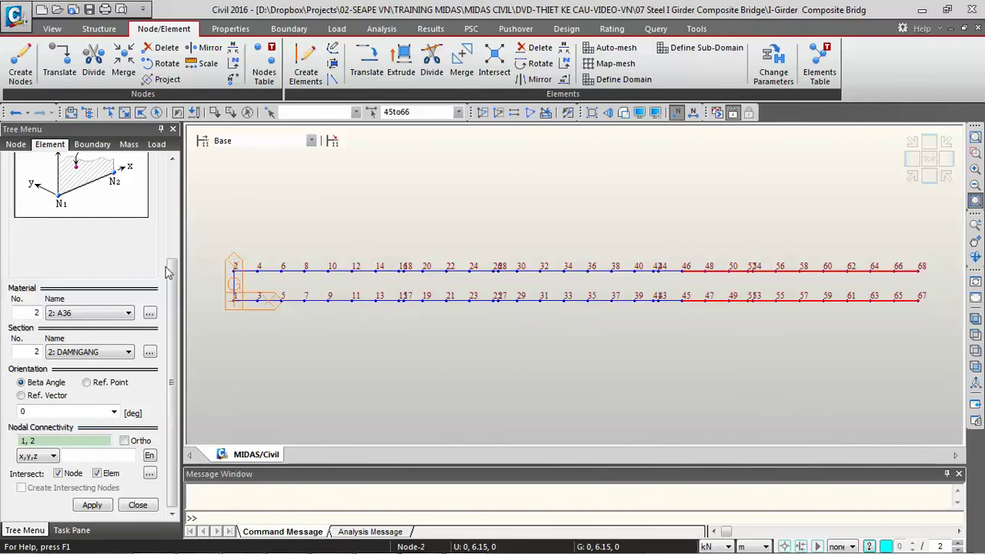
{"action": "left_click_drag", "start_coordinate": [171, 279], "coordinate": [186, 173]}
{"action": "left_click", "coordinate": [135, 168]}
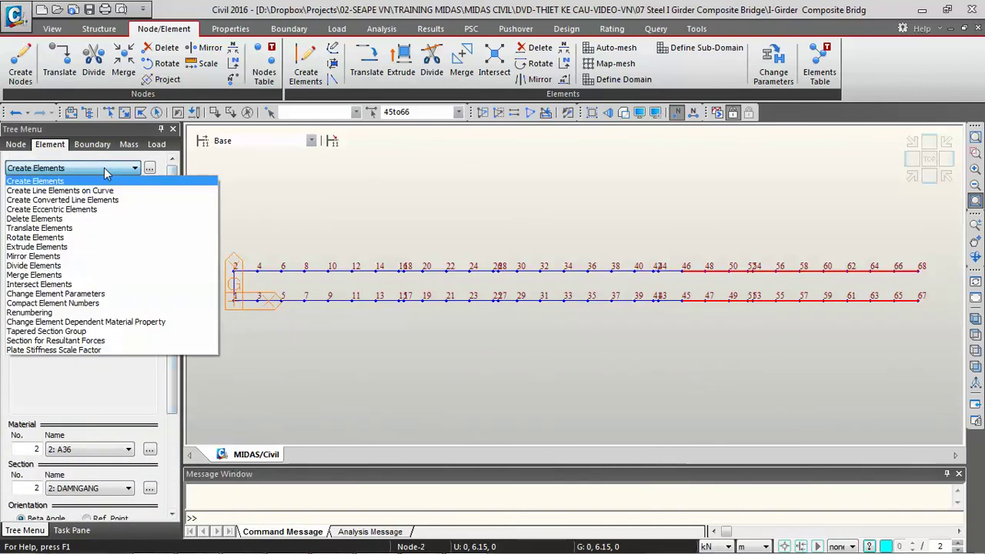
{"action": "left_click", "coordinate": [92, 231]}
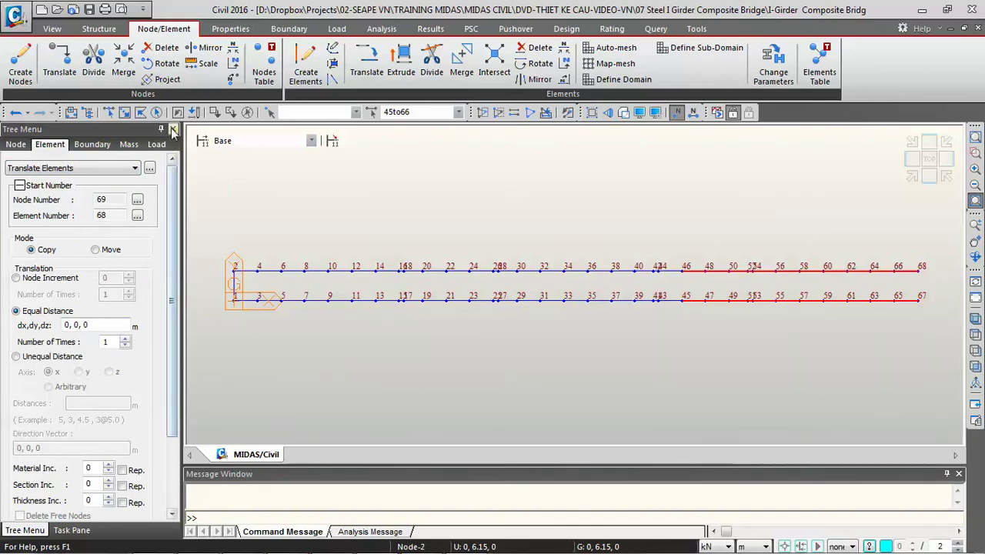
{"action": "left_click", "coordinate": [107, 113]}
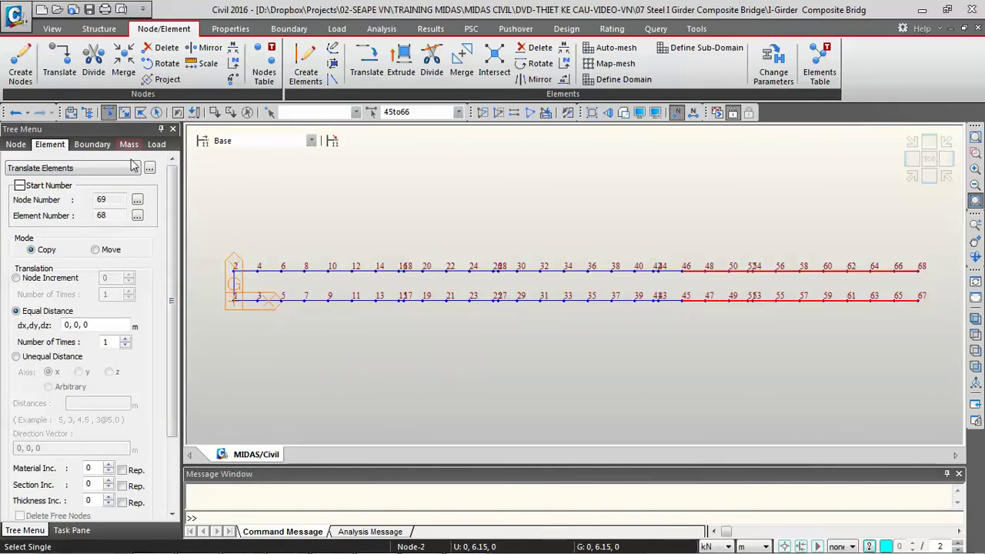
{"action": "left_click", "coordinate": [237, 289]}
{"action": "mouse_move", "coordinate": [221, 293]}
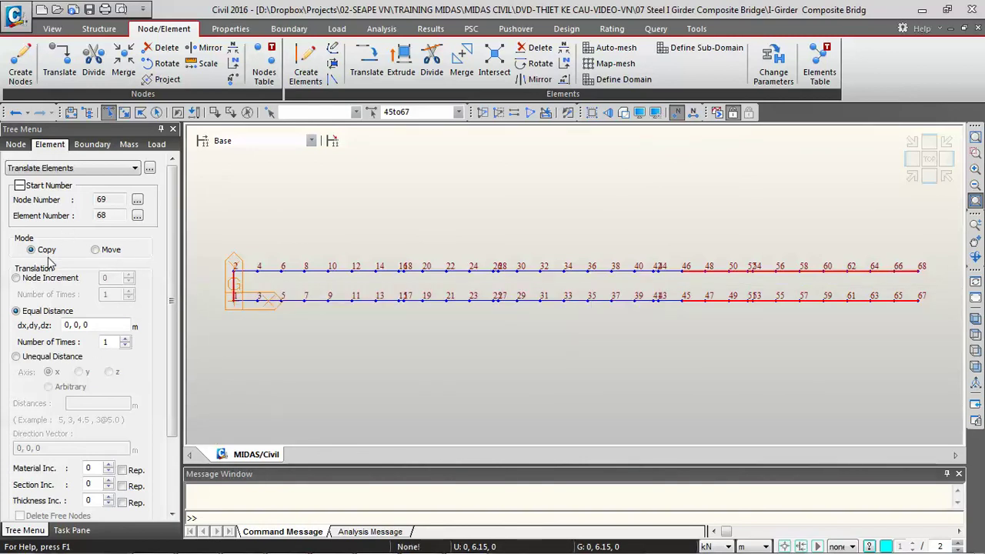
Try to copy the selected elements along the bridge at an equal distance of 5, 0, 0 m
{"action": "left_click", "coordinate": [68, 325]}
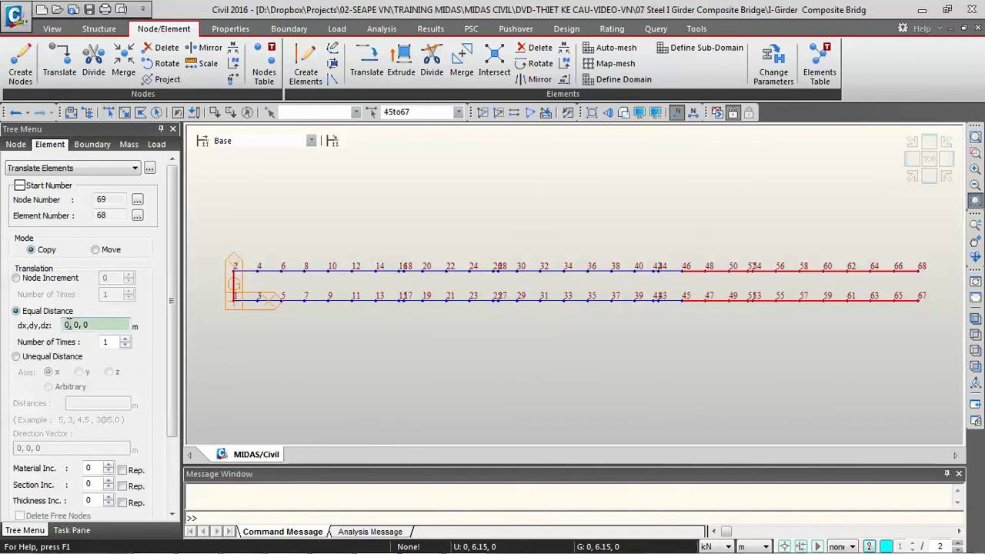
{"action": "type", "text": "5"}
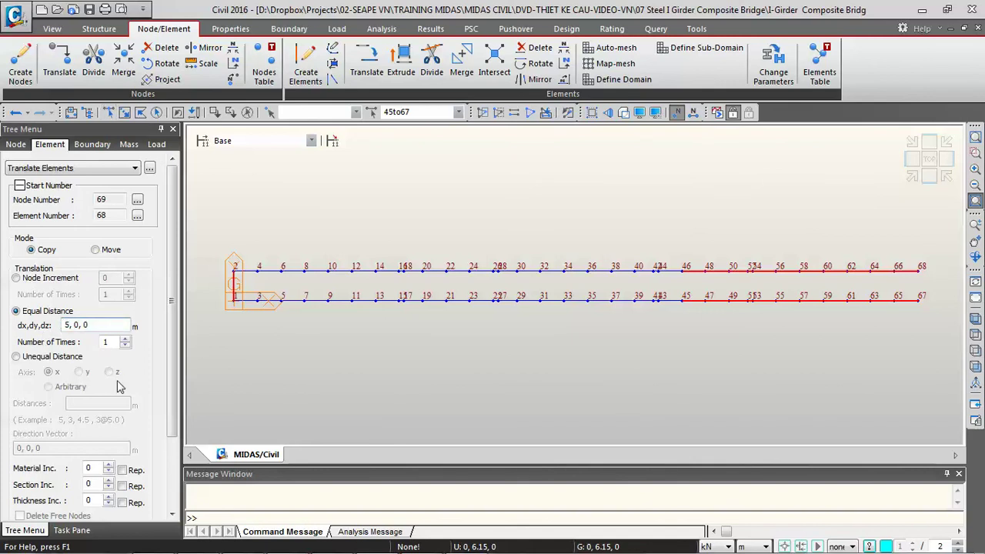
{"action": "left_click", "coordinate": [108, 342]}
{"action": "scroll", "coordinate": [163, 361], "scroll_direction": "down", "scroll_amount": 2}
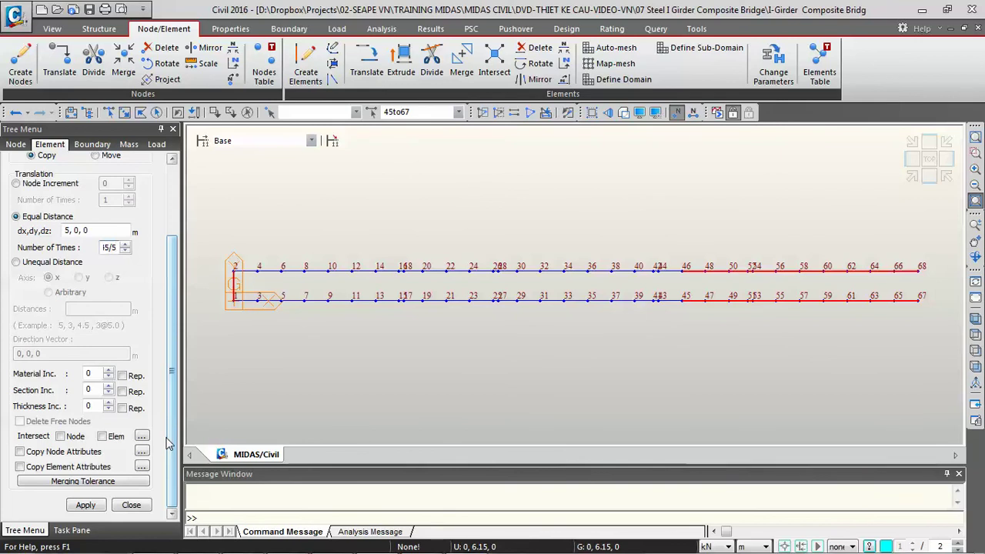
{"action": "left_click", "coordinate": [85, 506]}
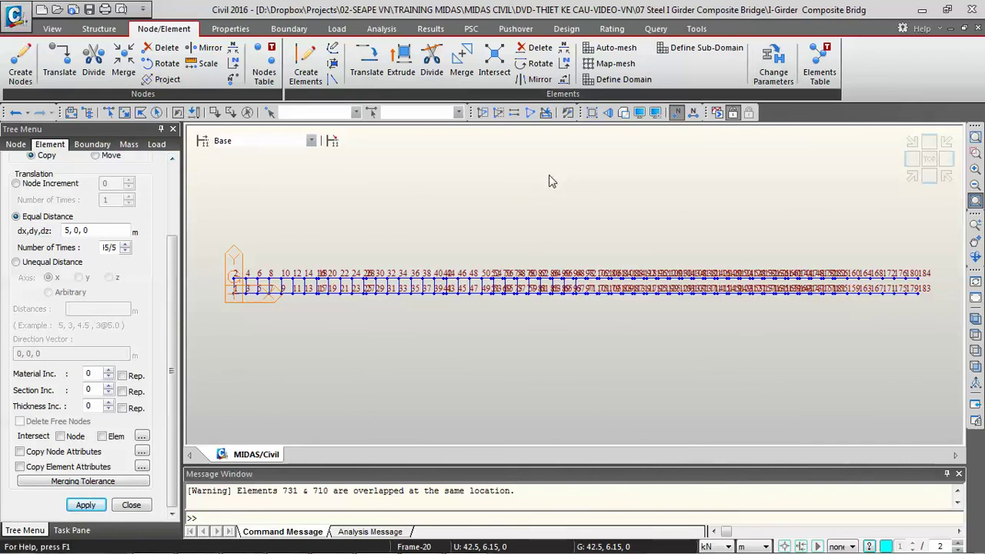
{"action": "key", "text": "ctrl+z"}
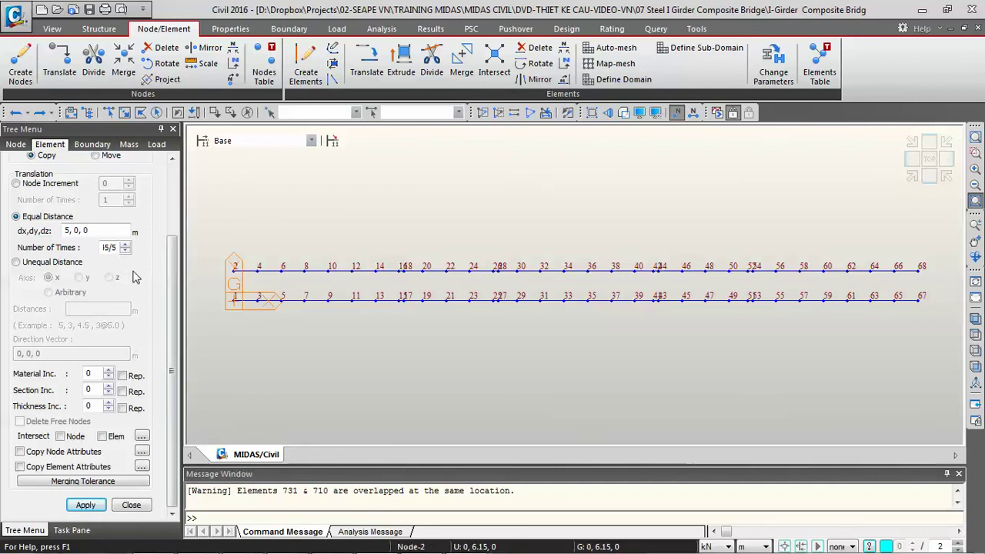
Switch back to Create Elements and hide the node numbers in the model
{"action": "scroll", "coordinate": [173, 254], "scroll_direction": "up", "scroll_amount": 1}
{"action": "left_click_drag", "start_coordinate": [173, 254], "coordinate": [179, 196]}
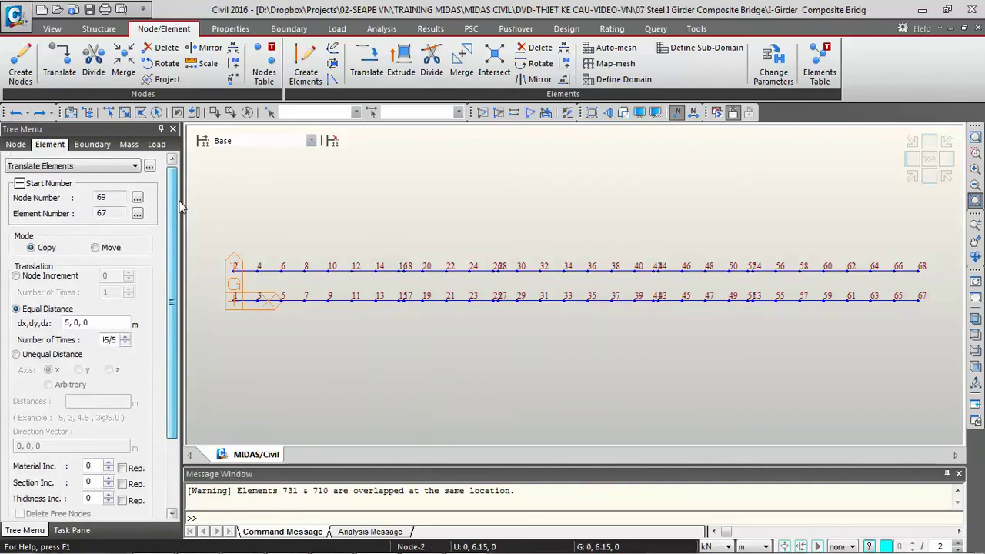
{"action": "left_click", "coordinate": [135, 168]}
{"action": "left_click", "coordinate": [36, 181]}
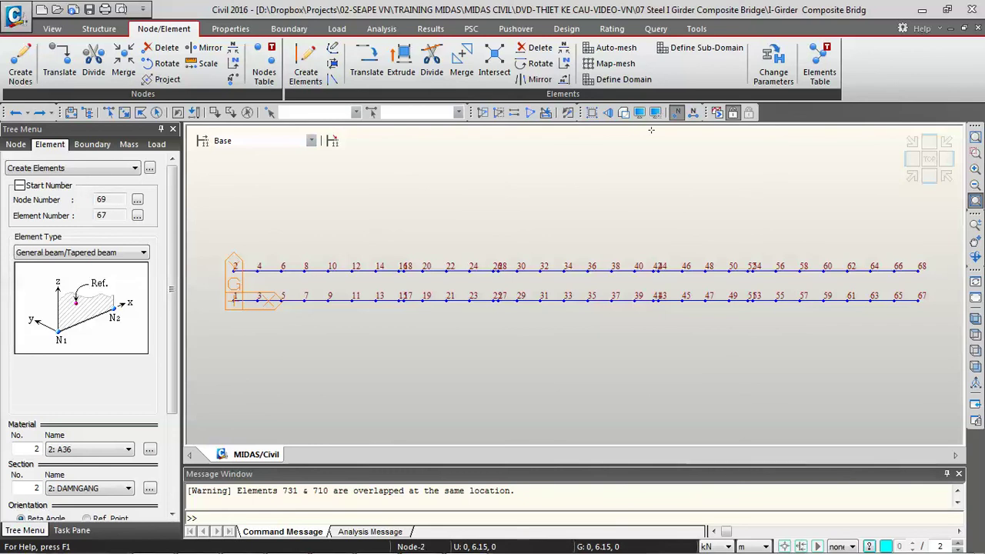
{"action": "left_click", "coordinate": [692, 113]}
{"action": "left_click", "coordinate": [677, 113]}
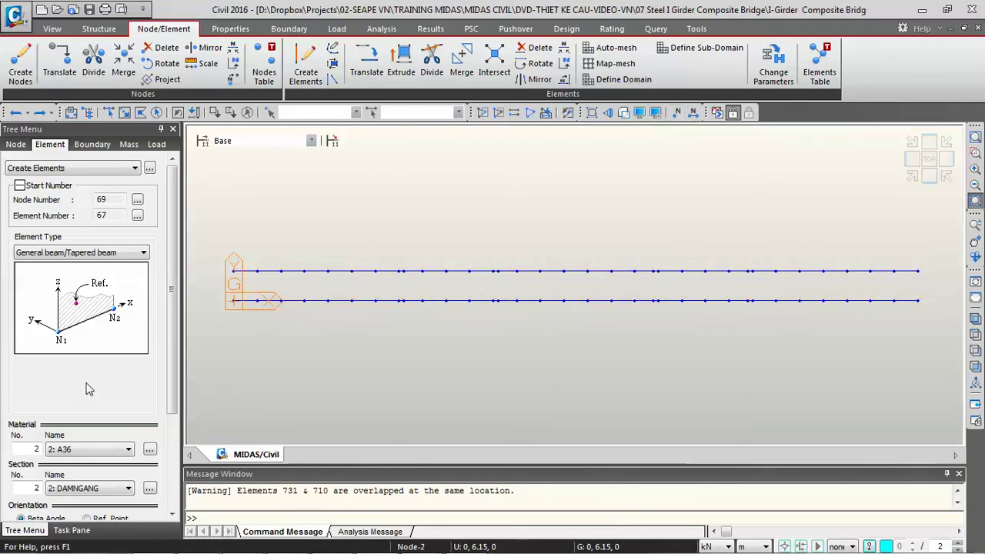
Create DAMNGANG cross beams between the girders connecting node pairs 1-2, 3-4, 5-6 and 7-8
{"action": "scroll", "coordinate": [116, 431], "scroll_direction": "down", "scroll_amount": 4}
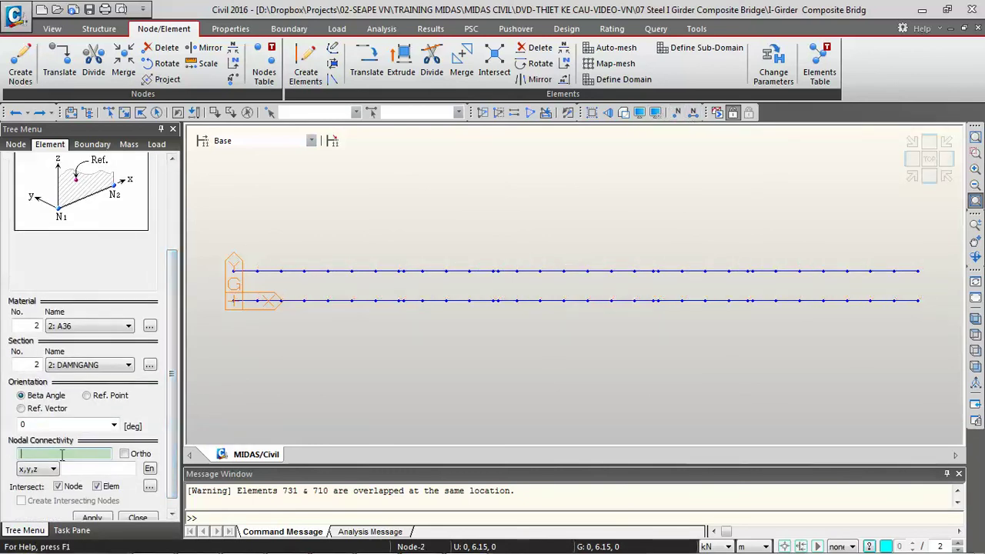
{"action": "left_click", "coordinate": [234, 300]}
{"action": "left_click", "coordinate": [258, 301]}
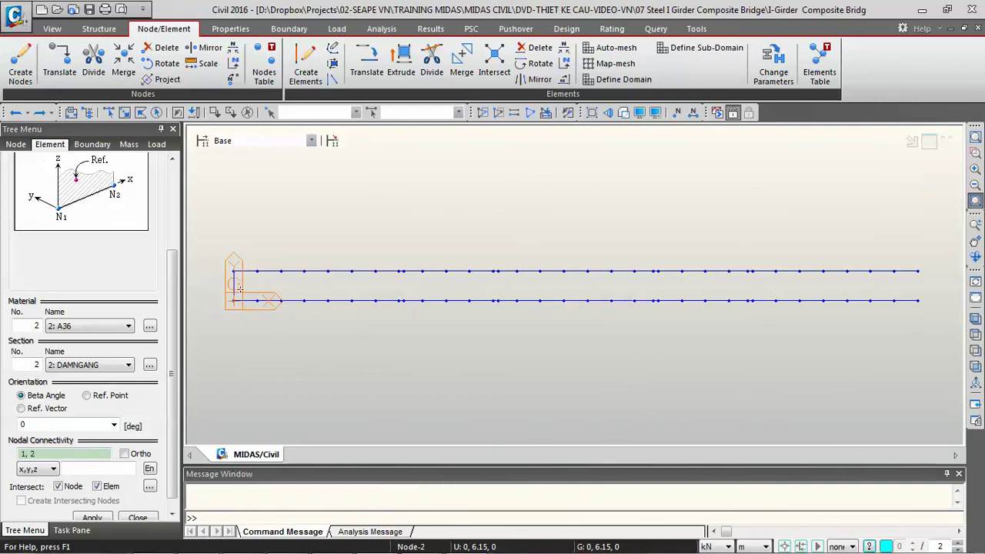
{"action": "left_click", "coordinate": [258, 300]}
{"action": "left_click", "coordinate": [258, 271]}
{"action": "left_click", "coordinate": [281, 301]}
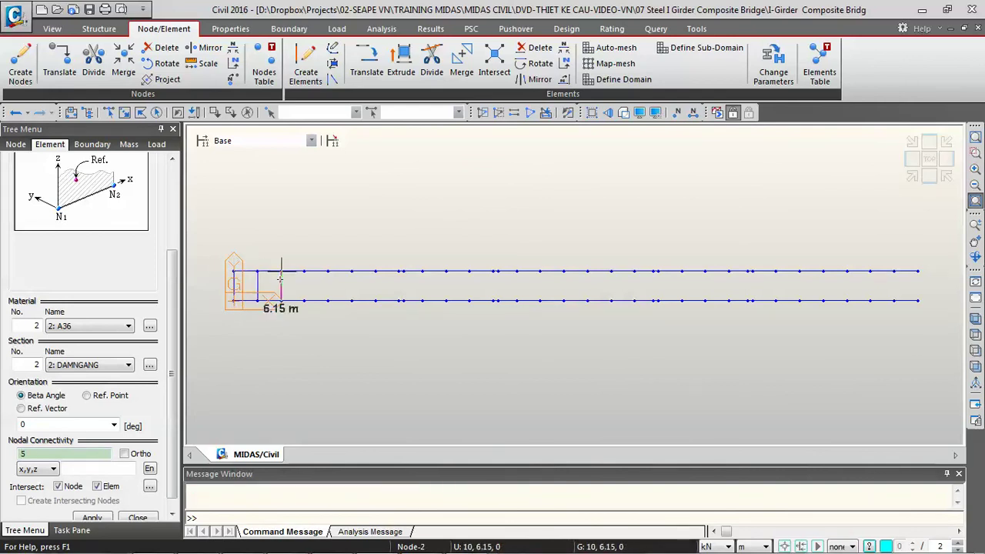
{"action": "left_click", "coordinate": [281, 271]}
{"action": "left_click", "coordinate": [305, 300]}
{"action": "left_click", "coordinate": [304, 271]}
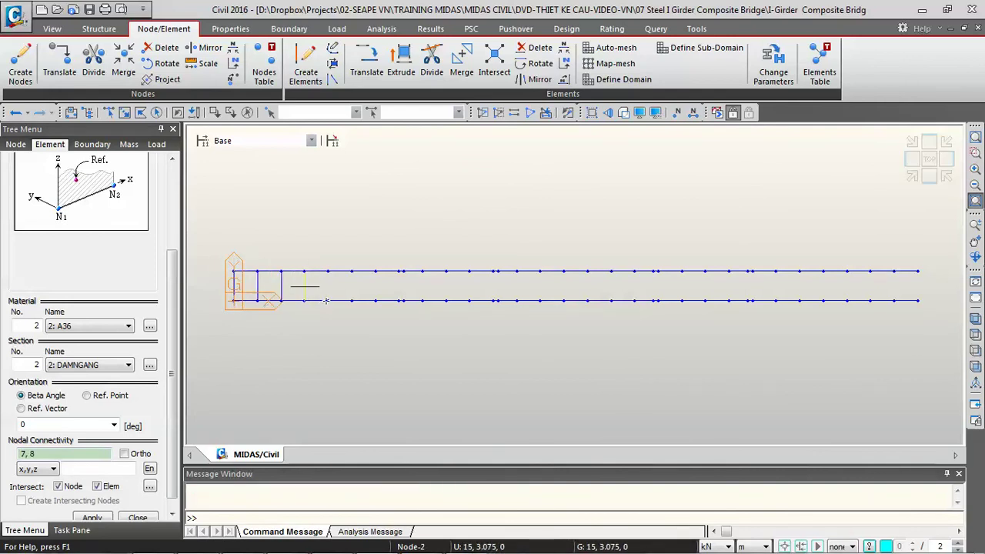
Create cross beams between the girders connecting node pairs 9-10, 11-12 and 13-14
{"action": "left_click", "coordinate": [328, 300]}
{"action": "left_click", "coordinate": [328, 271]}
{"action": "left_click", "coordinate": [352, 300]}
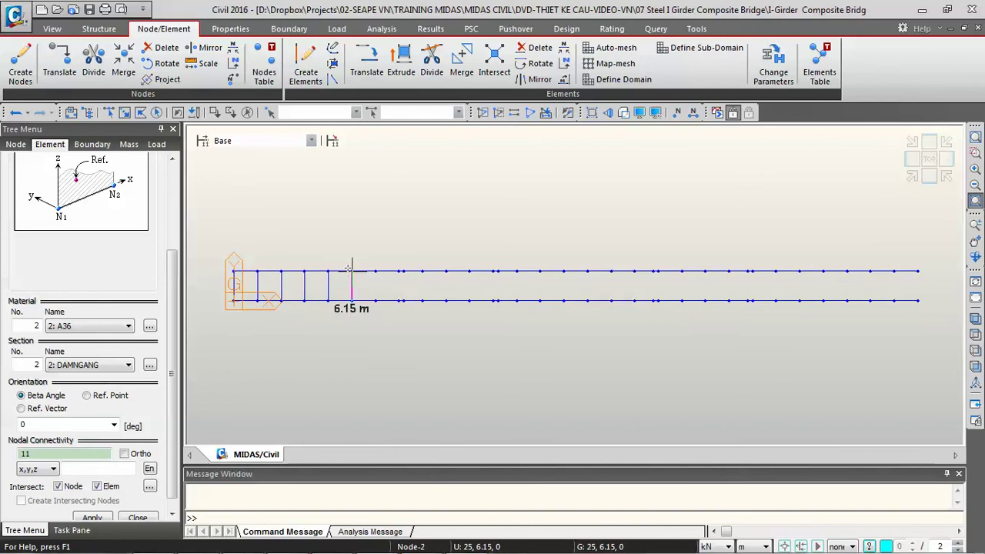
{"action": "left_click", "coordinate": [352, 271]}
{"action": "left_click", "coordinate": [376, 300]}
{"action": "left_click", "coordinate": [375, 271]}
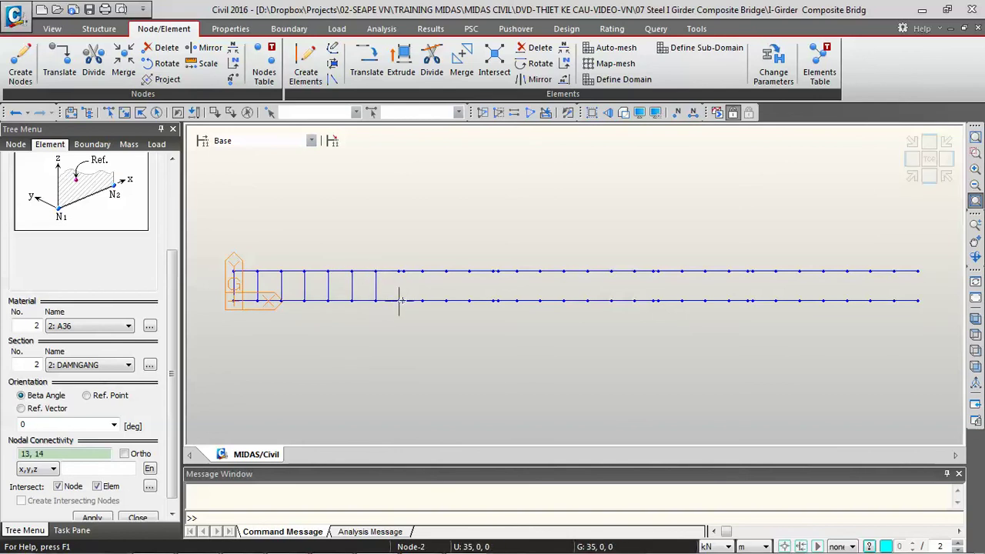
Create cross beams between the girders connecting node pairs 17-18, 19-20 and 21-22
{"action": "left_click", "coordinate": [404, 300]}
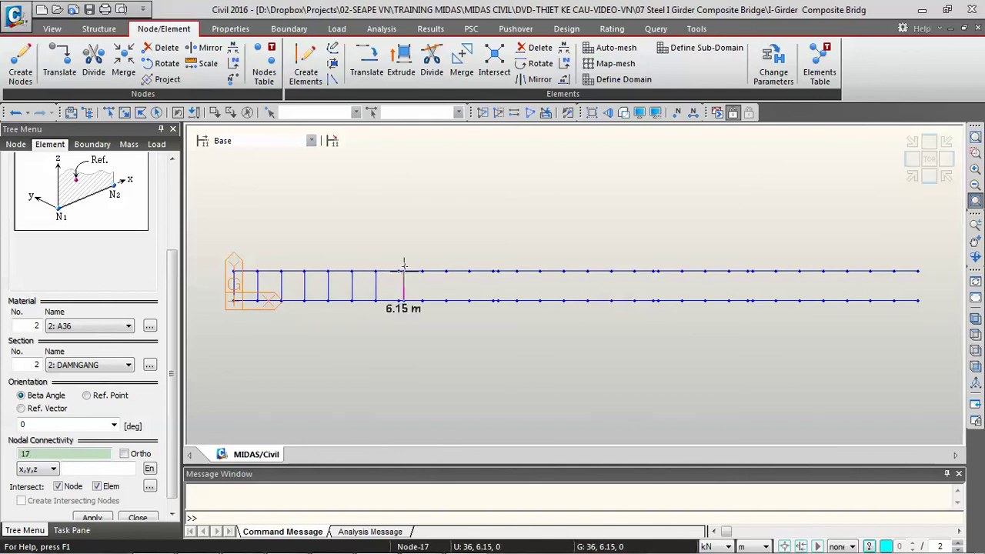
{"action": "left_click", "coordinate": [403, 271]}
{"action": "left_click", "coordinate": [422, 300]}
{"action": "left_click", "coordinate": [421, 271]}
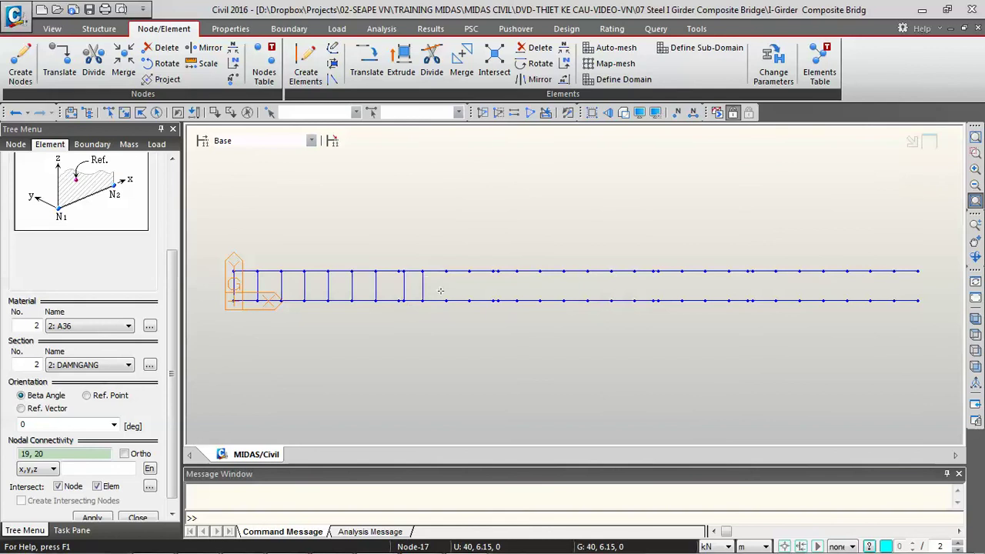
{"action": "left_click", "coordinate": [445, 300]}
{"action": "left_click", "coordinate": [445, 271]}
Create cross beams between the girders connecting node pairs 23-24, 25-26 and 29-30
{"action": "left_click", "coordinate": [470, 300]}
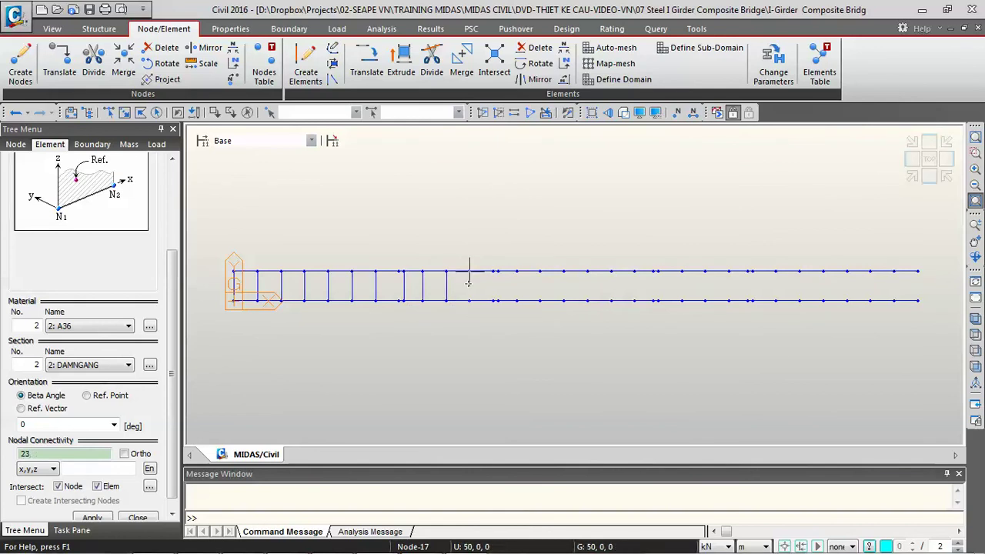
{"action": "left_click", "coordinate": [469, 271]}
{"action": "left_click", "coordinate": [493, 300]}
{"action": "left_click", "coordinate": [493, 271]}
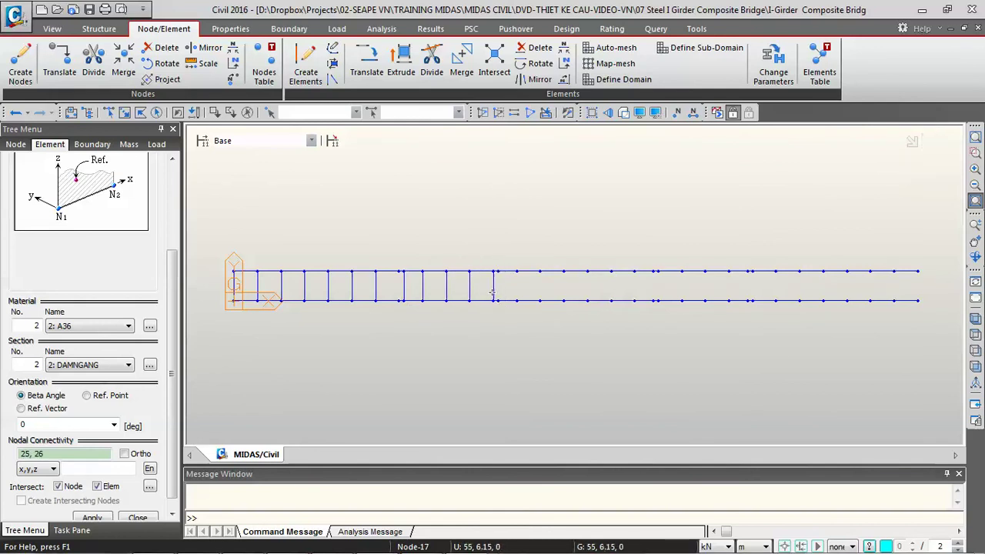
{"action": "left_click", "coordinate": [517, 301]}
{"action": "left_click", "coordinate": [517, 271]}
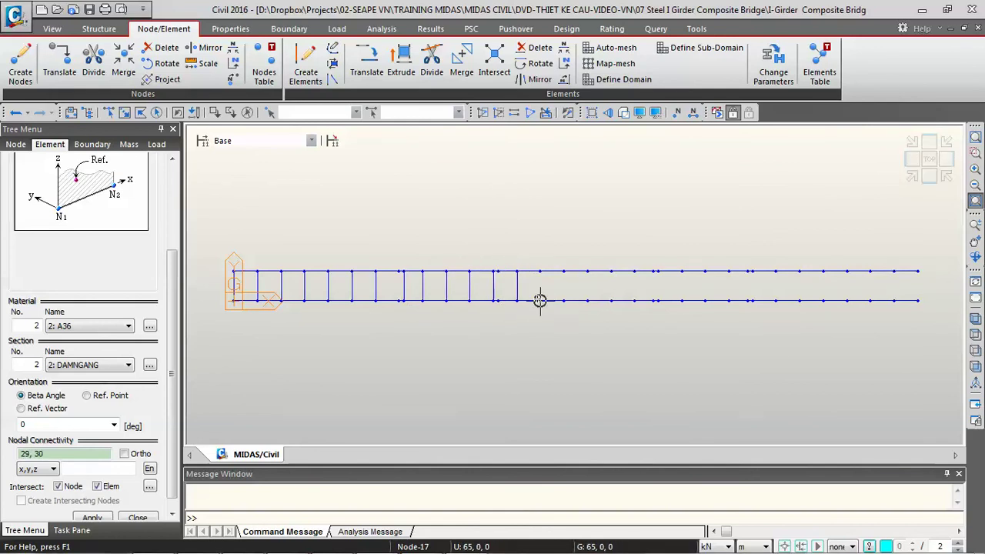
Create cross beams between the girders connecting node pairs 31-32, 33-34 and 35-36
{"action": "left_click", "coordinate": [540, 300]}
{"action": "left_click", "coordinate": [541, 271]}
{"action": "left_click", "coordinate": [564, 300]}
{"action": "left_click", "coordinate": [565, 271]}
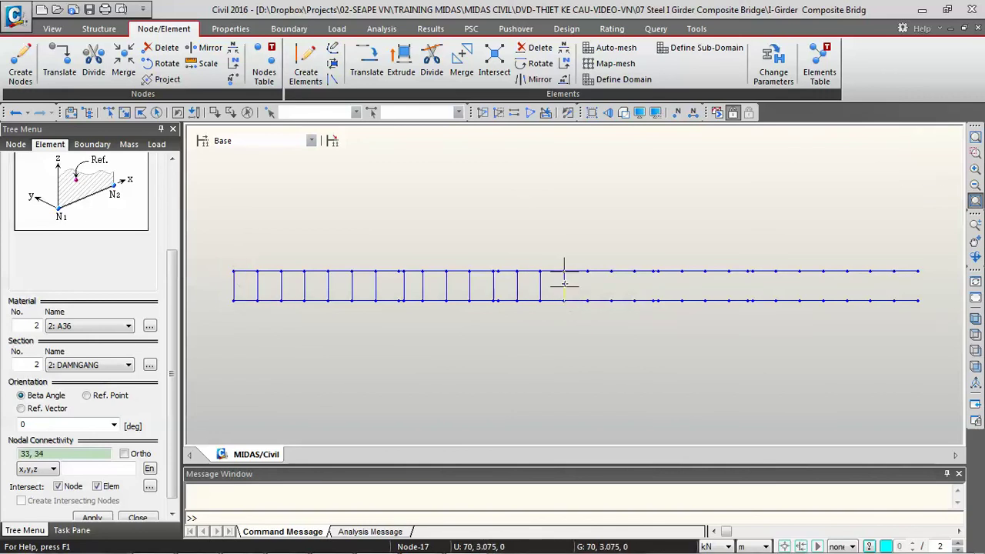
{"action": "left_click", "coordinate": [588, 301]}
{"action": "left_click", "coordinate": [588, 271]}
Create cross beams between the girders connecting node pairs 37-38 and 39-40
{"action": "left_click", "coordinate": [612, 301]}
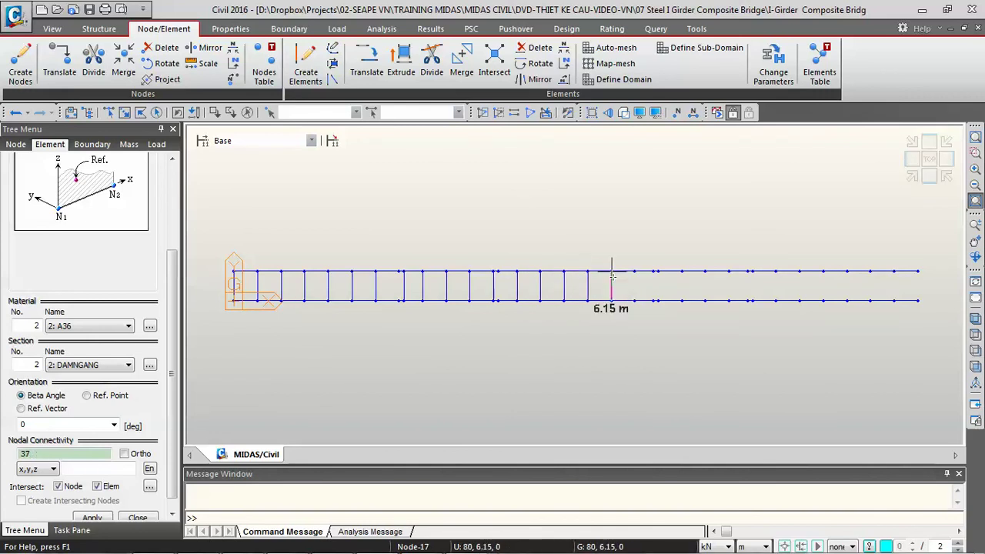
{"action": "left_click", "coordinate": [612, 271]}
{"action": "left_click", "coordinate": [635, 300]}
{"action": "left_click", "coordinate": [635, 271]}
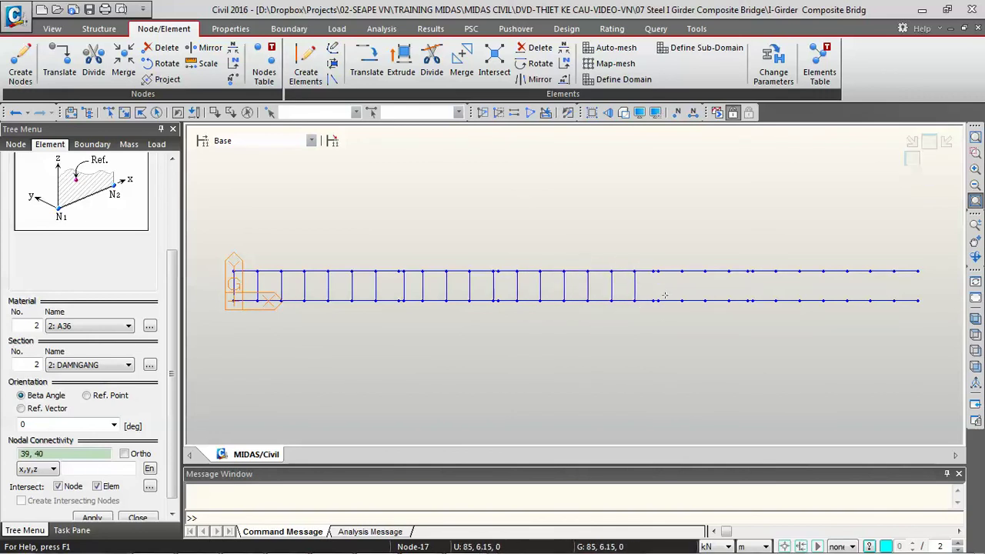
{"action": "left_click", "coordinate": [659, 301]}
{"action": "left_click", "coordinate": [654, 271]}
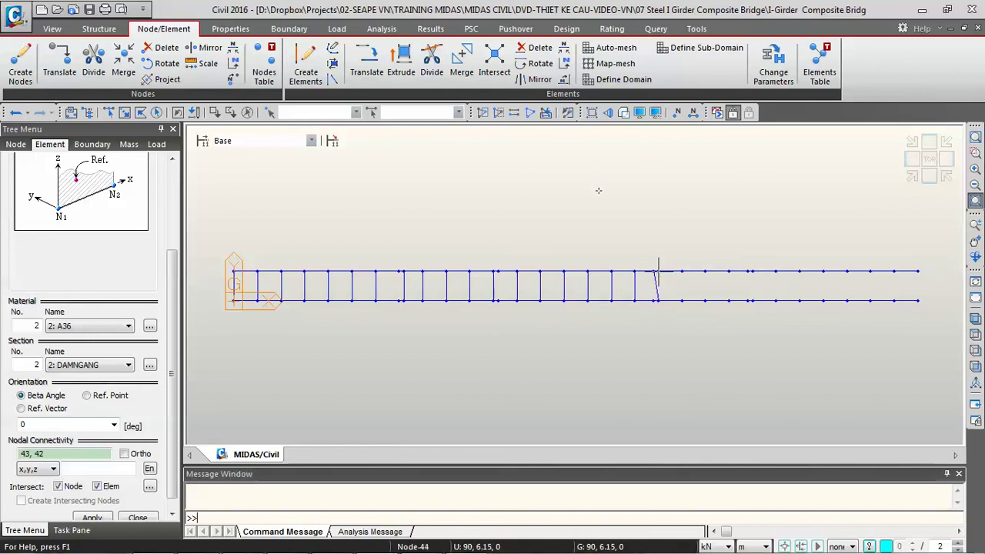
{"action": "key", "text": "ctrl+z"}
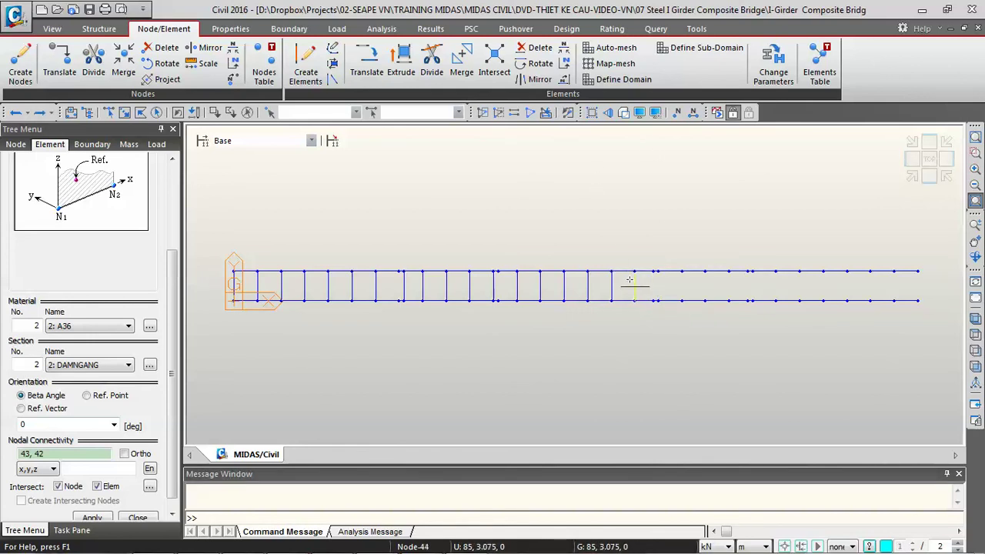
Create cross beams between the girders connecting node pairs 41-42 and 45-46
{"action": "left_click", "coordinate": [653, 301]}
{"action": "left_click", "coordinate": [655, 271]}
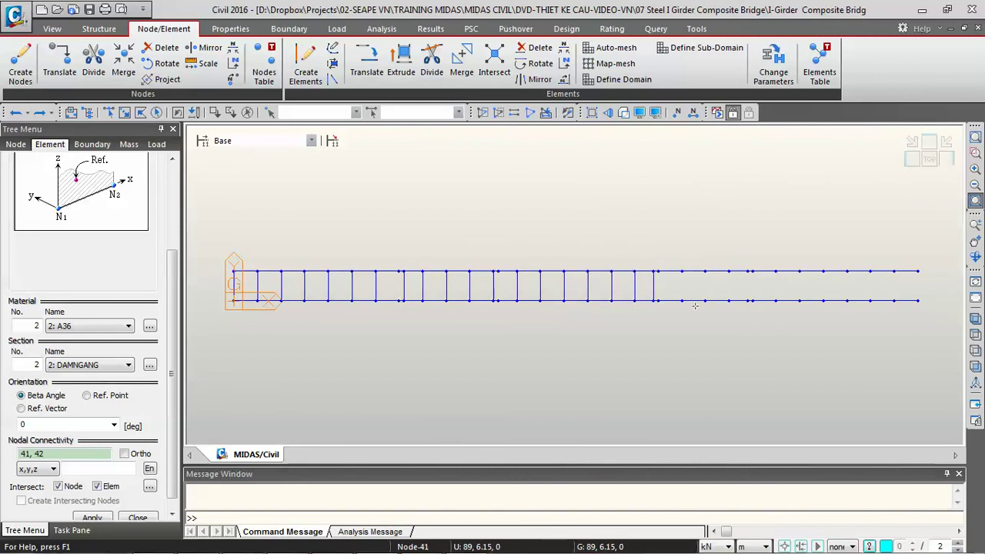
{"action": "left_click", "coordinate": [682, 300]}
{"action": "left_click", "coordinate": [682, 271]}
{"action": "left_click", "coordinate": [705, 300]}
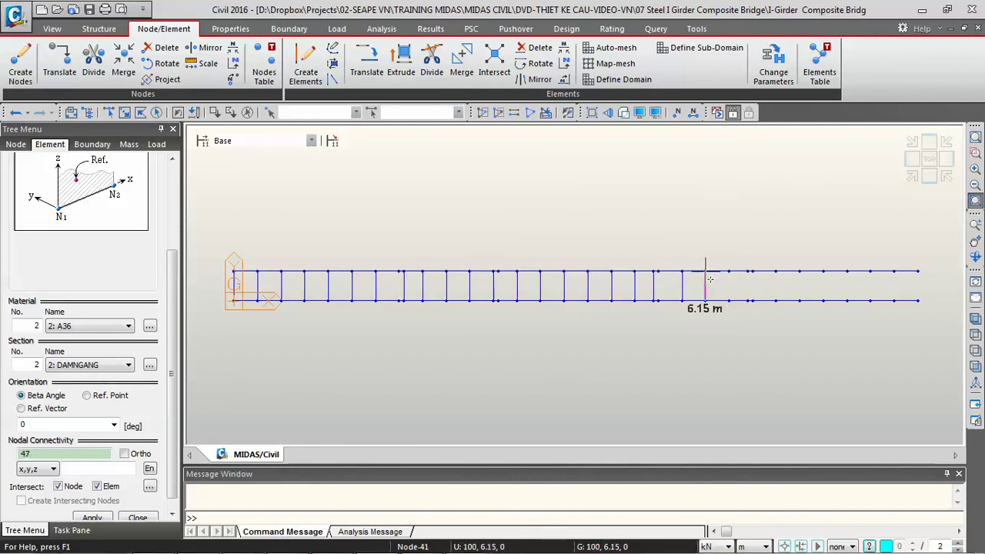
{"action": "left_click", "coordinate": [717, 271]}
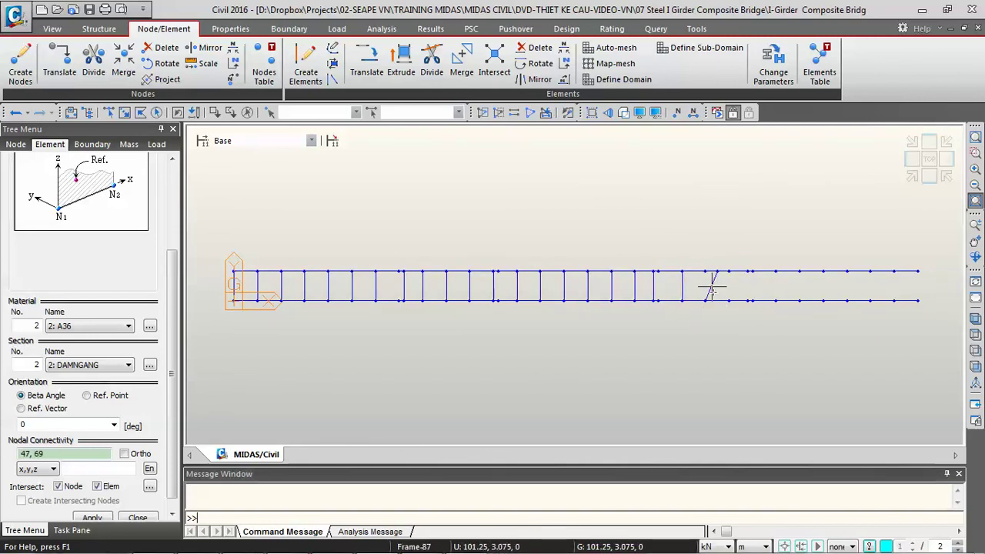
{"action": "key", "text": "ctrl+z"}
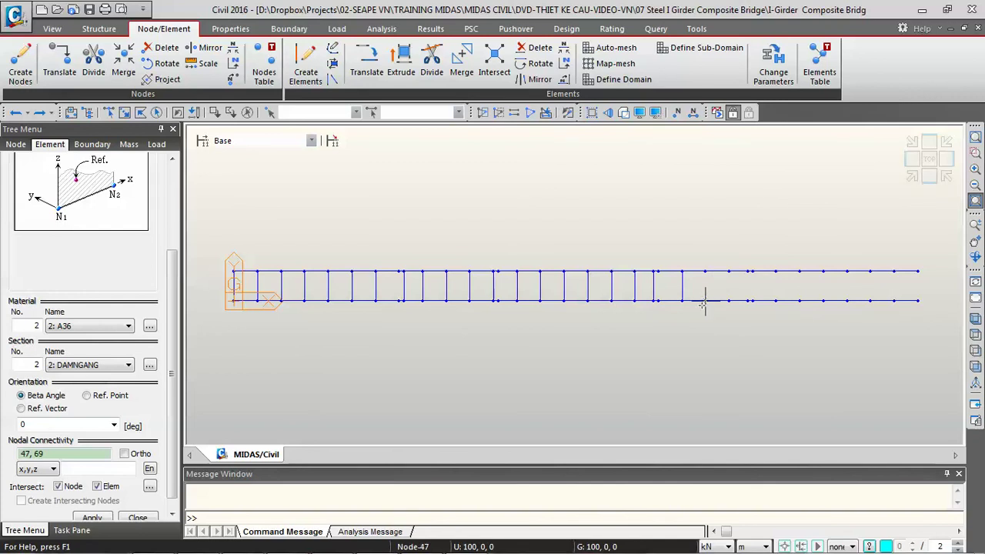
Create cross beams between the girders connecting node pairs 47-48, 49-50 and 53-54
{"action": "left_click", "coordinate": [705, 300]}
{"action": "left_click", "coordinate": [705, 271]}
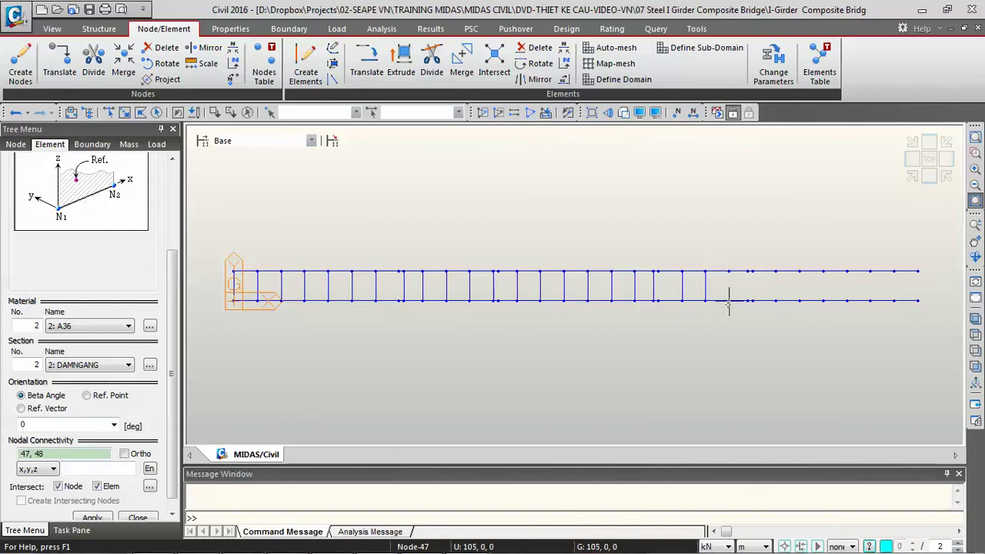
{"action": "left_click", "coordinate": [729, 301]}
{"action": "left_click", "coordinate": [729, 271]}
{"action": "left_click", "coordinate": [753, 301]}
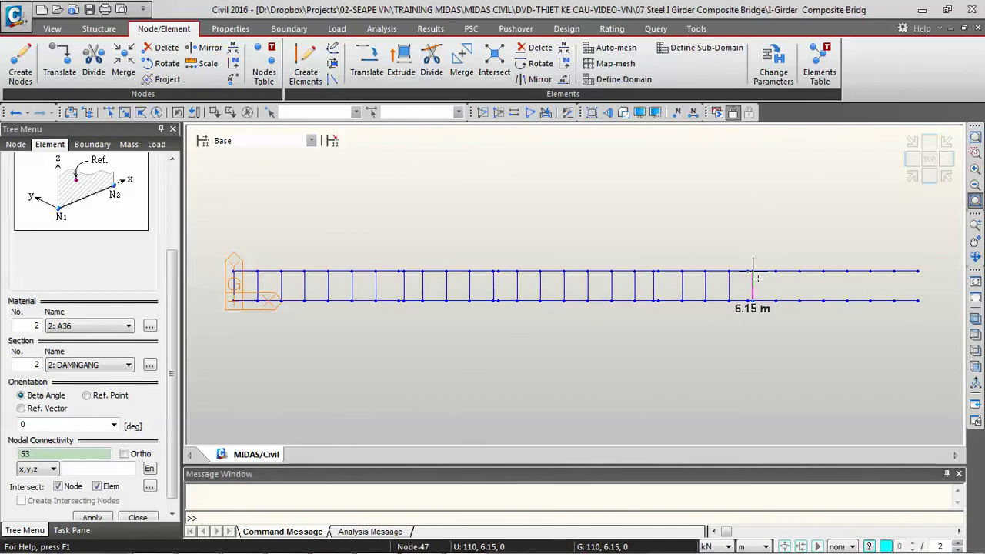
{"action": "left_click", "coordinate": [752, 271]}
Create cross beams between the girders connecting node pairs 55-56, 57-58 and 59-60
{"action": "left_click", "coordinate": [776, 300]}
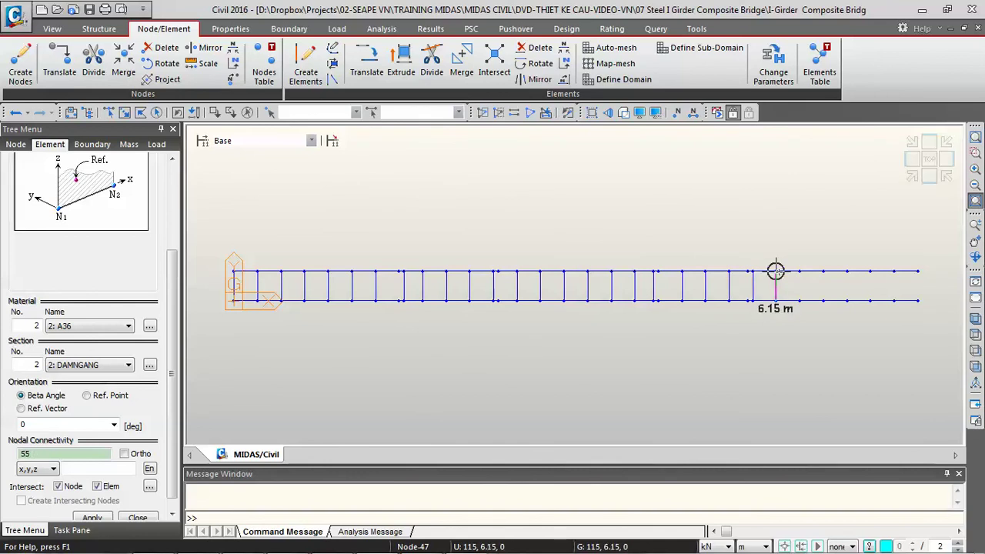
{"action": "left_click", "coordinate": [776, 271]}
{"action": "left_click", "coordinate": [799, 301]}
{"action": "left_click", "coordinate": [799, 271]}
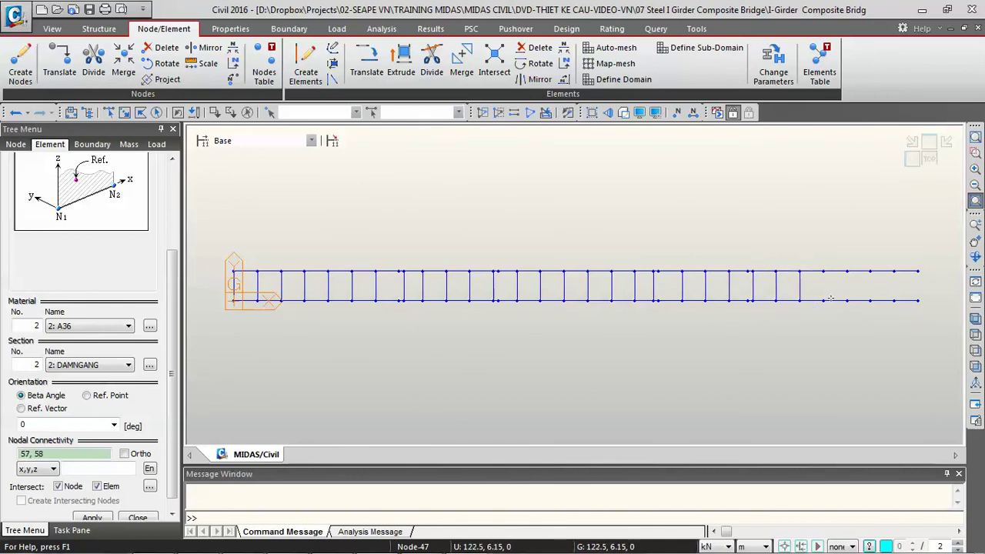
{"action": "left_click", "coordinate": [824, 301]}
{"action": "left_click", "coordinate": [823, 271]}
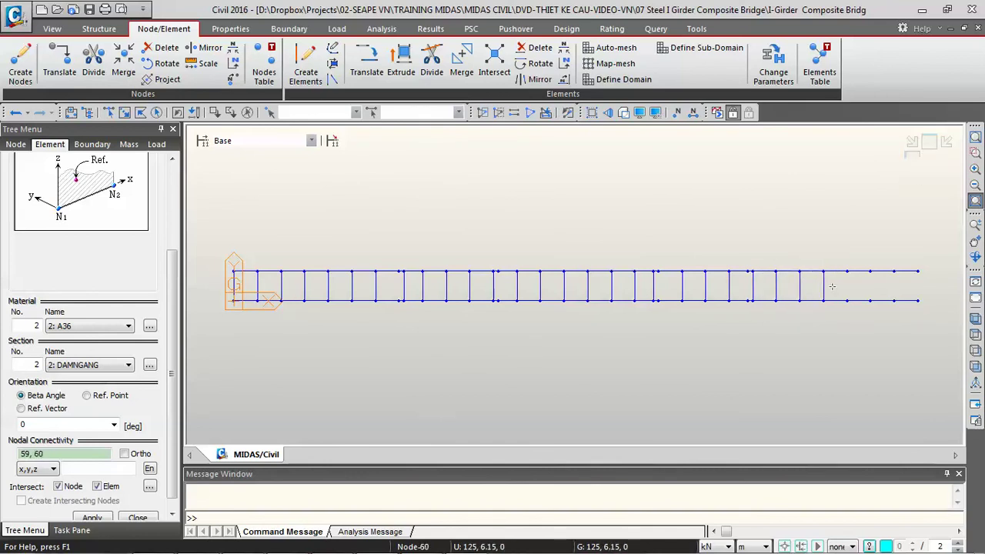
Create the last cross beams between the girders connecting node pairs 61-62, 63-64, 65-66 and 67-68
{"action": "left_click", "coordinate": [847, 300]}
{"action": "left_click", "coordinate": [848, 271]}
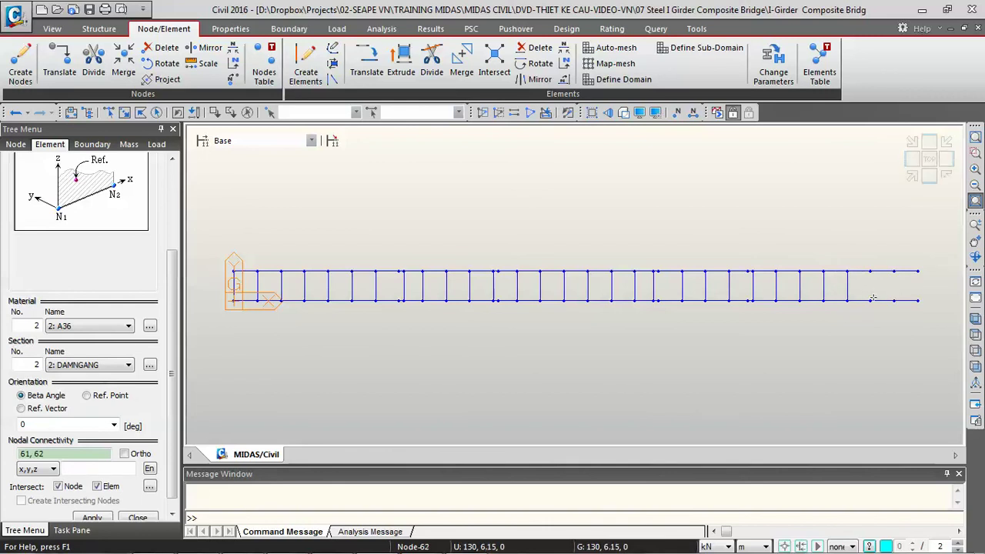
{"action": "left_click", "coordinate": [872, 301]}
{"action": "left_click", "coordinate": [871, 271]}
{"action": "left_click", "coordinate": [896, 300]}
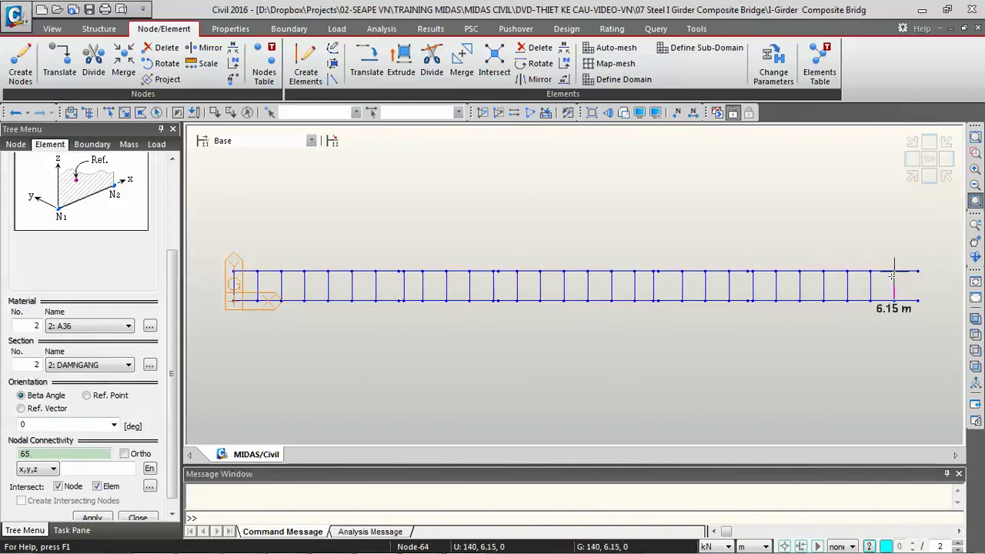
{"action": "left_click", "coordinate": [895, 271]}
{"action": "left_click", "coordinate": [918, 300]}
{"action": "left_click", "coordinate": [918, 271]}
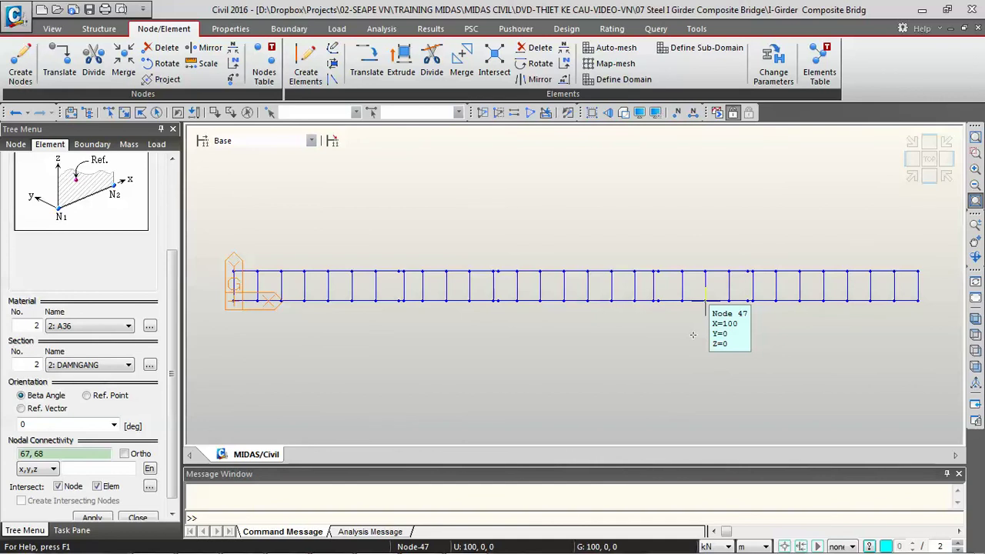
Add a support at node 21 with all displacements (D-ALL) fixed
{"action": "left_click", "coordinate": [93, 145]}
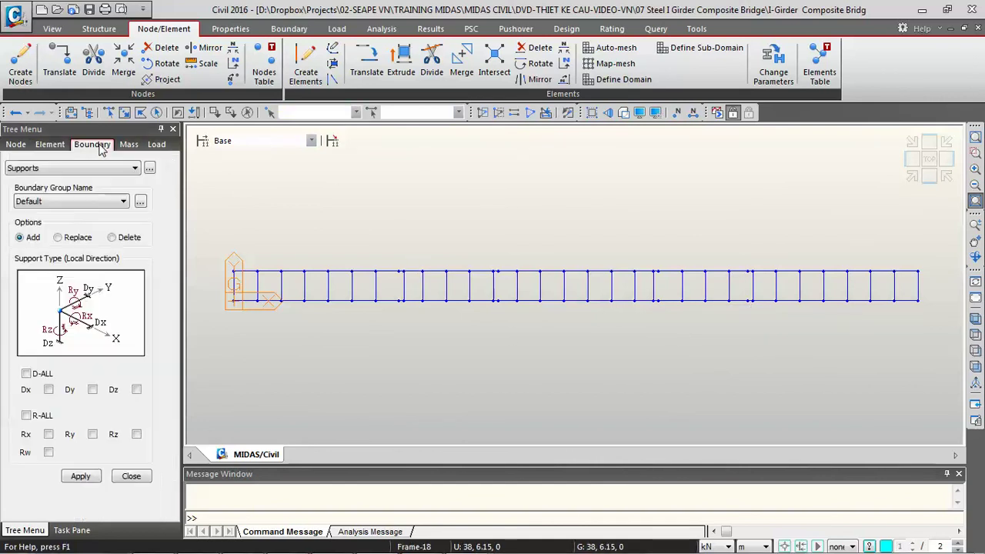
{"action": "left_click", "coordinate": [303, 113]}
{"action": "type", "text": "21"}
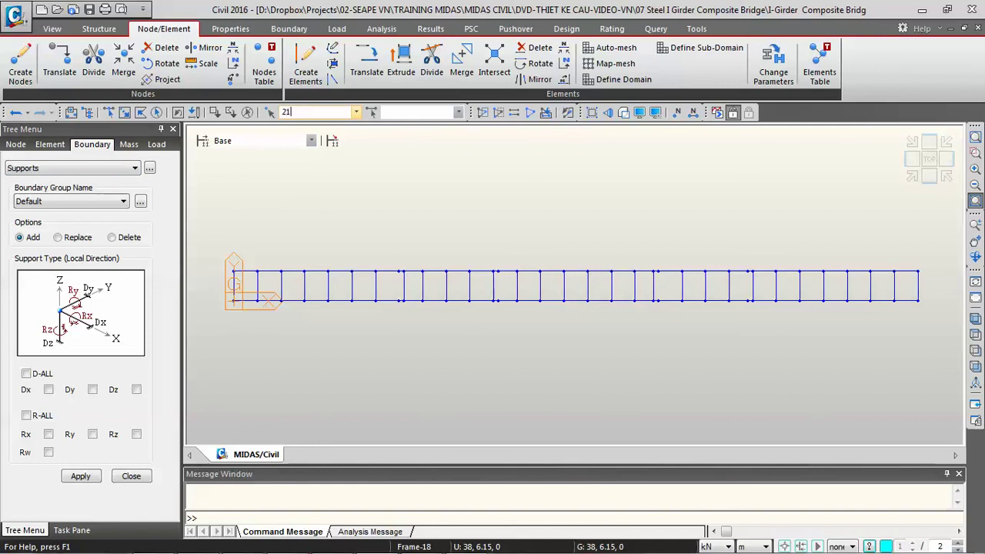
{"action": "key", "text": "Return"}
{"action": "left_click", "coordinate": [26, 374]}
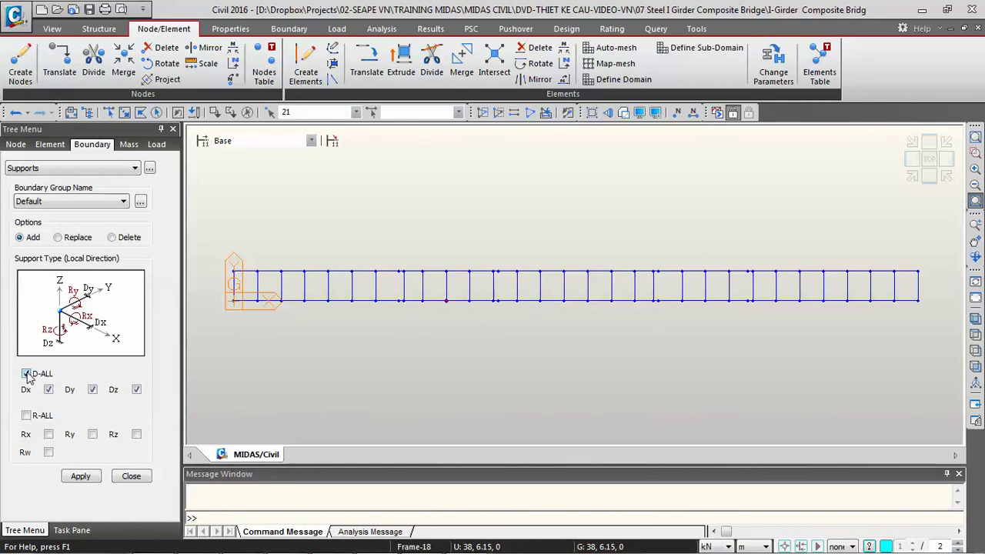
{"action": "left_click", "coordinate": [80, 475]}
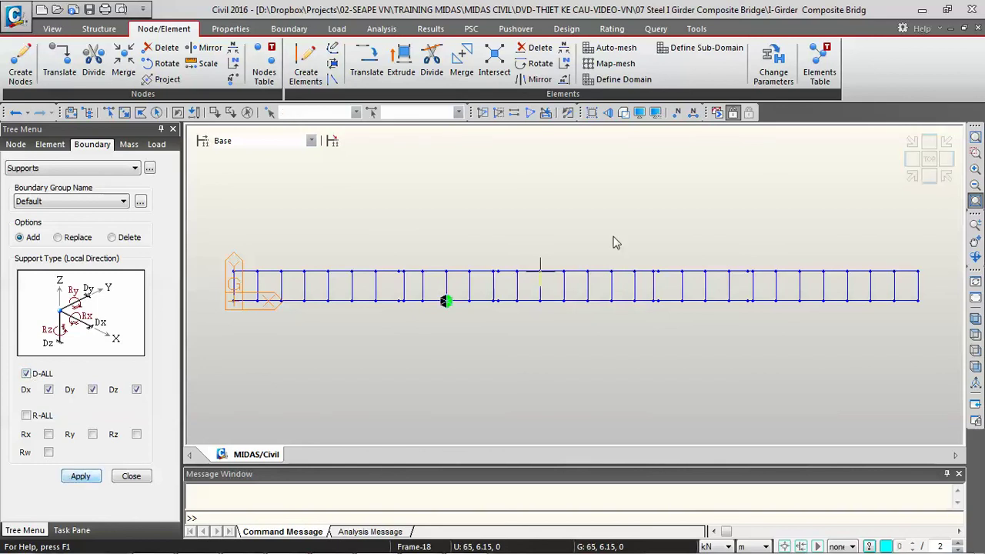
Display the node numbers and add supports at nodes 1, 47 and 67 with only Dy and Dz fixed
{"action": "left_click", "coordinate": [676, 116]}
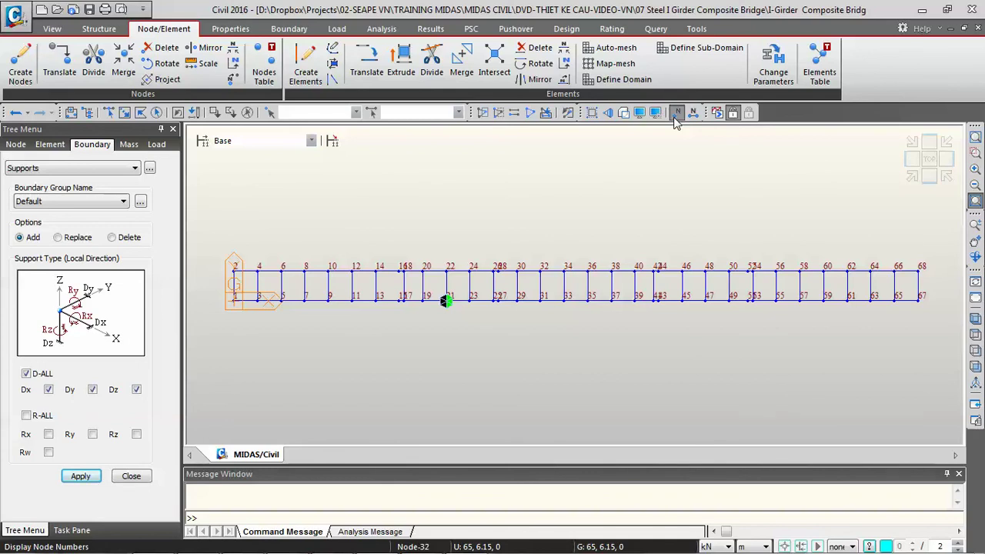
{"action": "left_click", "coordinate": [312, 112]}
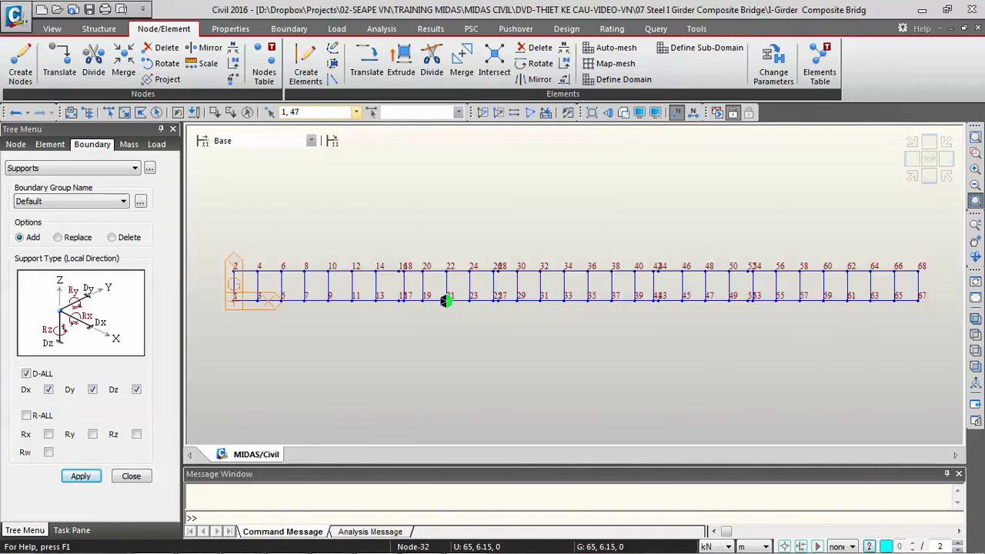
{"action": "type", "text": "1, 47, 67"}
{"action": "key", "text": "Return"}
{"action": "left_click", "coordinate": [48, 390]}
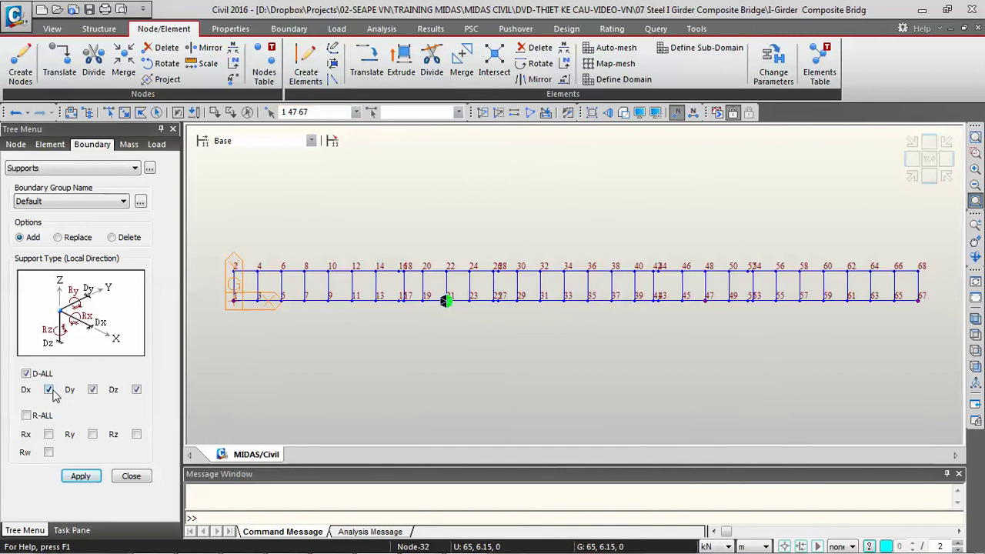
{"action": "left_click", "coordinate": [81, 476]}
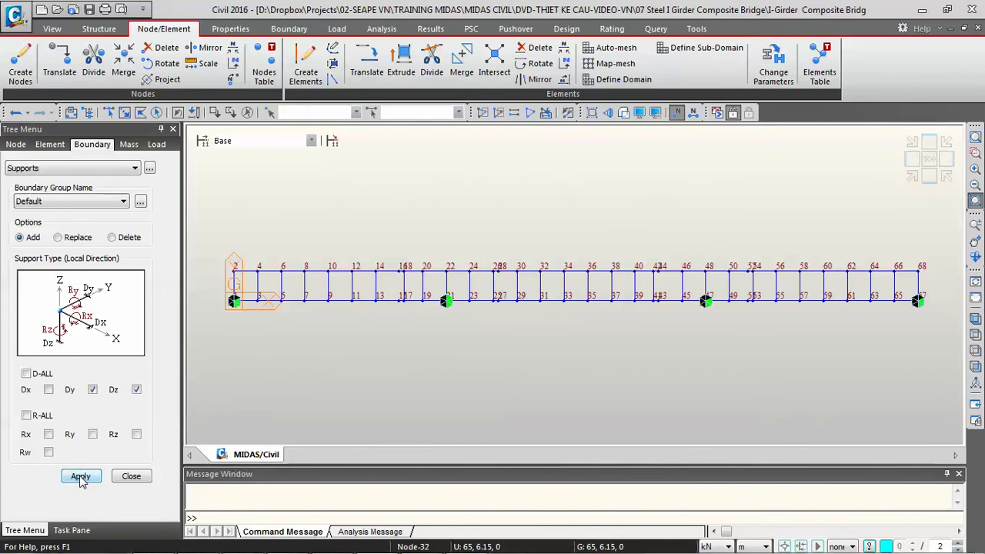
Add supports at nodes 2, 48 and 68 with only Dz fixed
{"action": "left_click", "coordinate": [298, 114]}
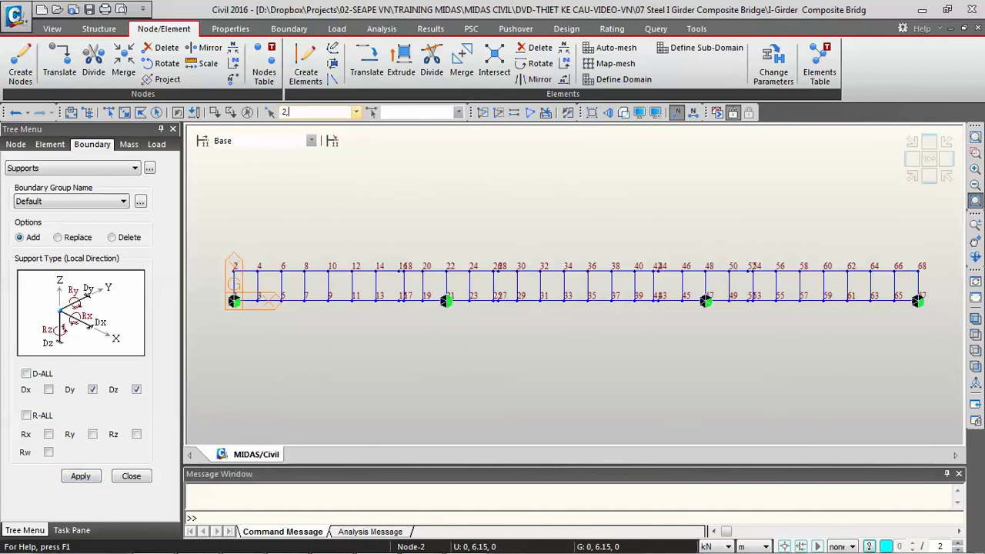
{"action": "type", "text": "2,48"}
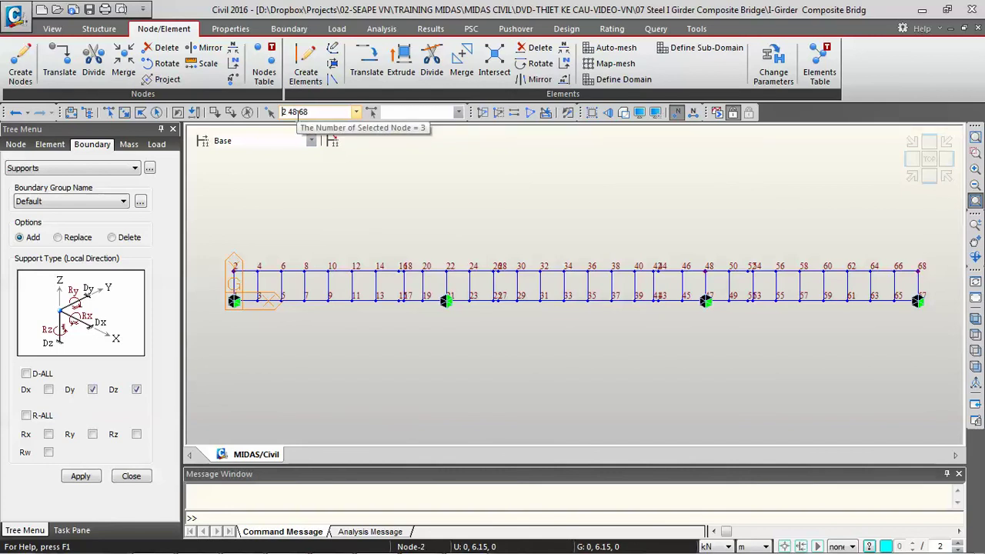
{"action": "left_click", "coordinate": [93, 389]}
{"action": "left_click", "coordinate": [83, 478]}
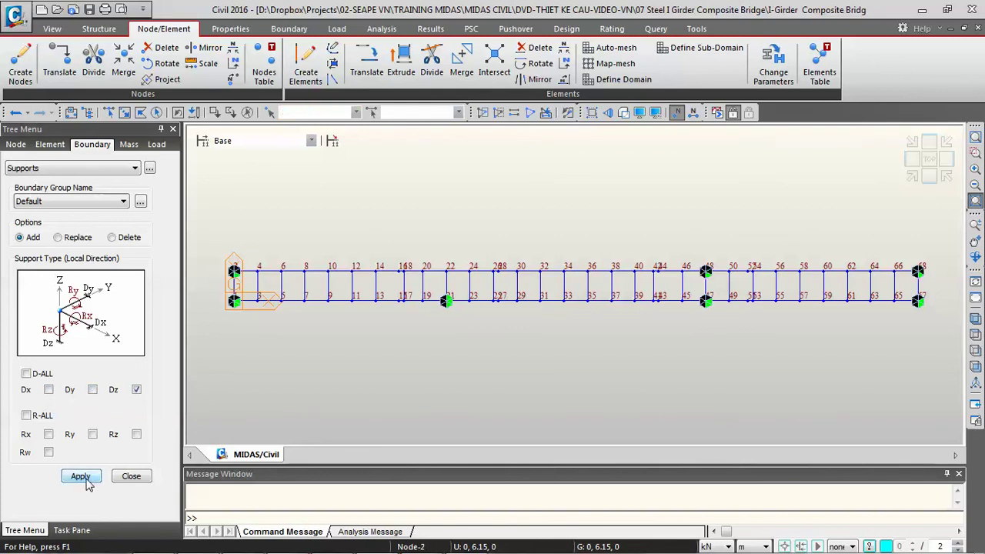
Add a support at node 22 with Dx and Dz fixed
{"action": "left_click", "coordinate": [303, 114]}
{"action": "type", "text": "22"}
{"action": "key", "text": "Return"}
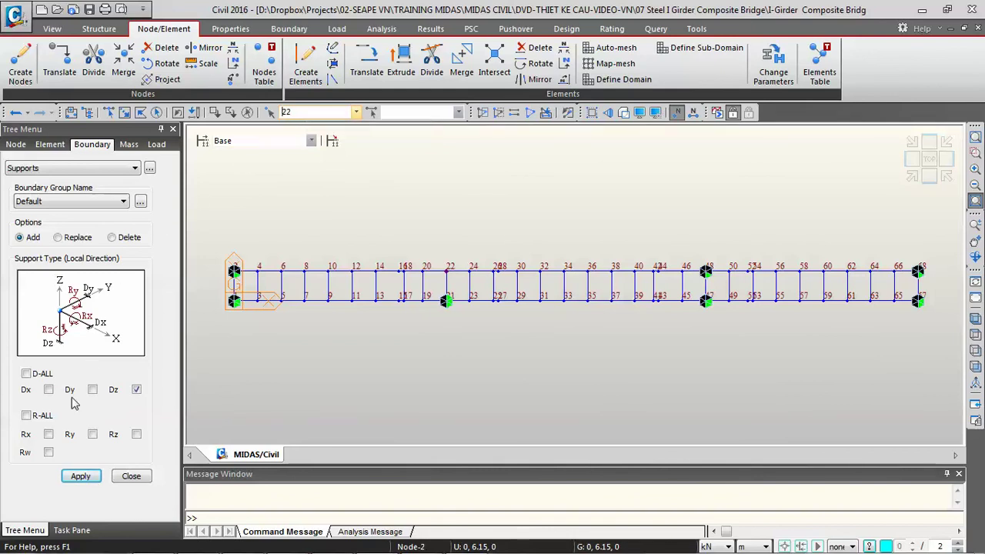
{"action": "left_click", "coordinate": [49, 390]}
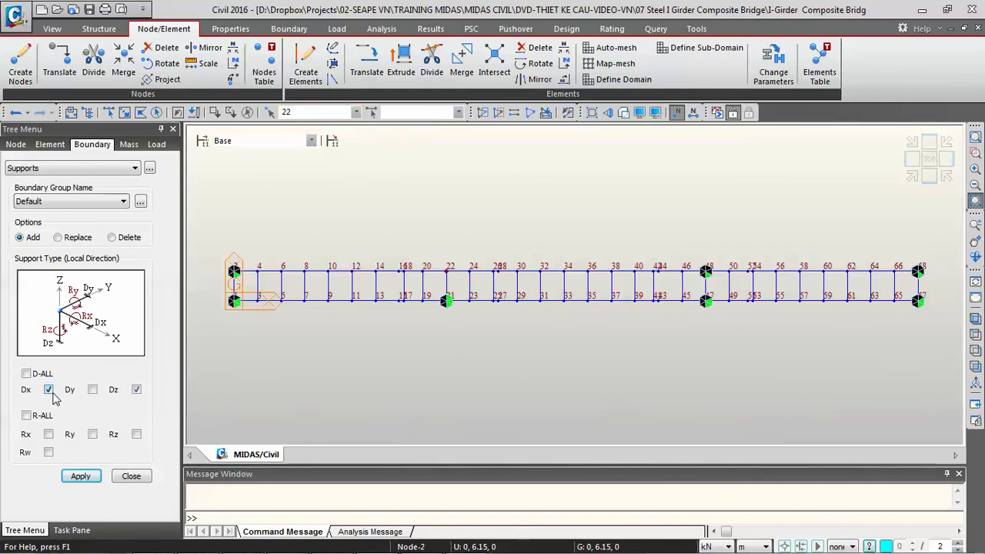
{"action": "left_click", "coordinate": [80, 477]}
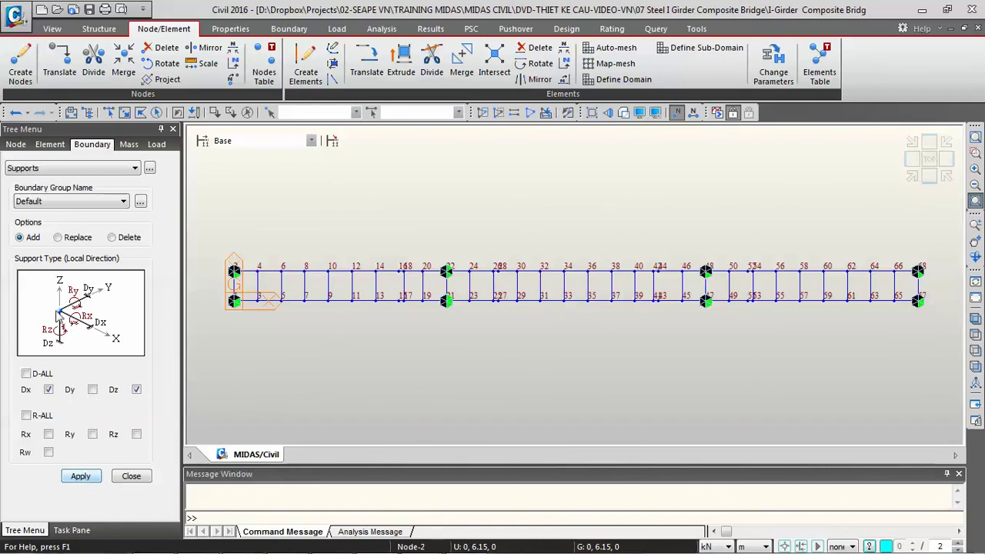
Check the available boundary groups, close the support definition and open the table of all defined supports
{"action": "left_click", "coordinate": [99, 203]}
{"action": "left_click", "coordinate": [99, 203]}
{"action": "left_click", "coordinate": [131, 476]}
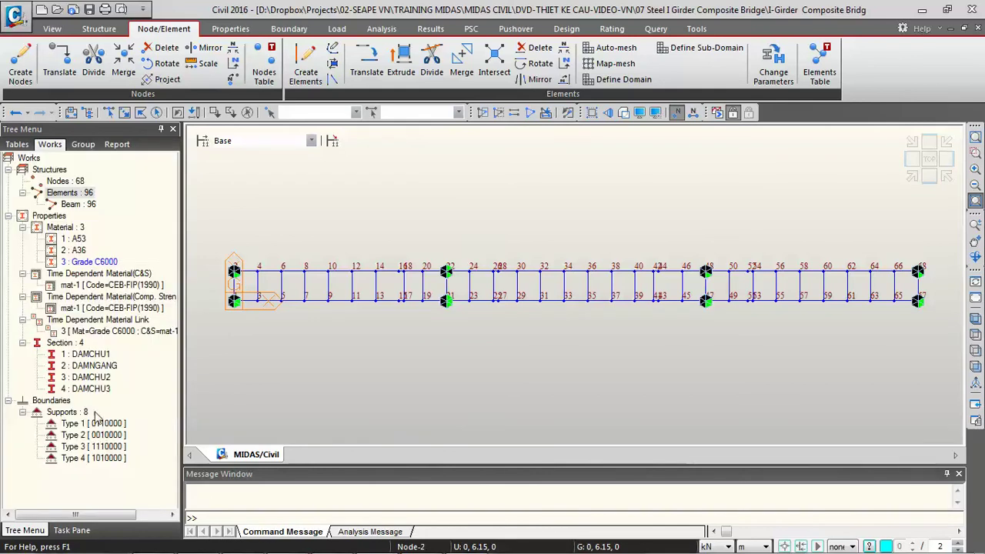
{"action": "right_click", "coordinate": [76, 415]}
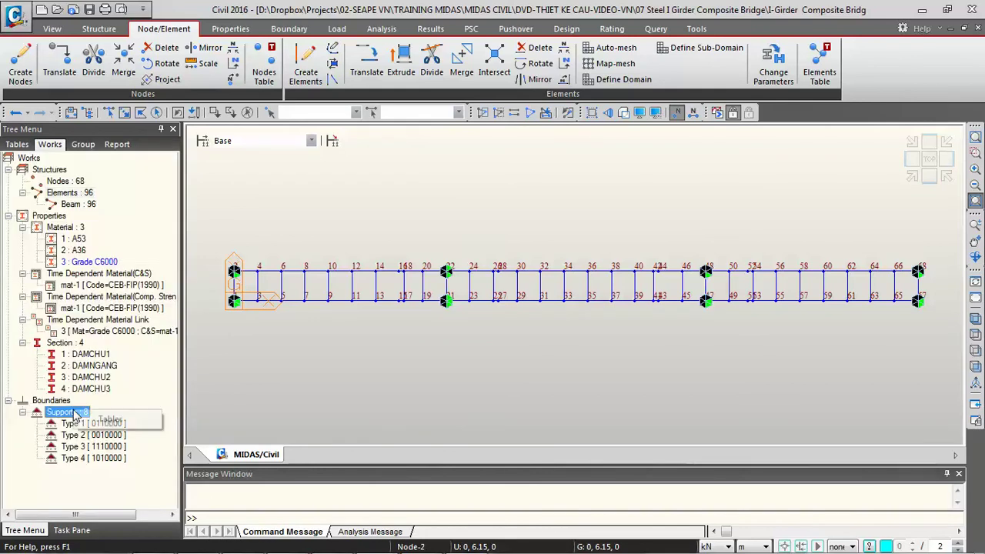
{"action": "left_click", "coordinate": [110, 417]}
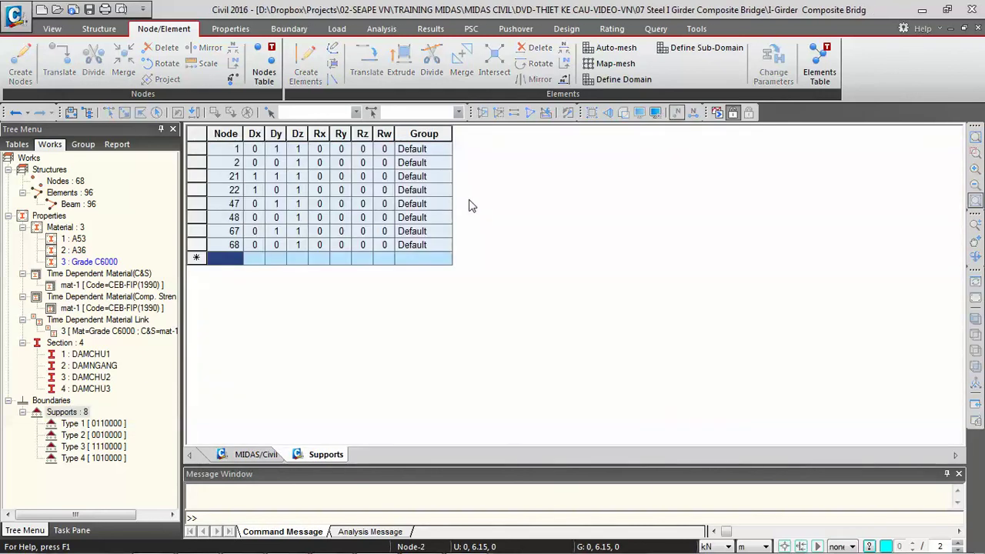
Check the group options for the supports at nodes 1, 2 and 21 in the Supports table
{"action": "left_click", "coordinate": [438, 153]}
{"action": "left_click", "coordinate": [446, 148]}
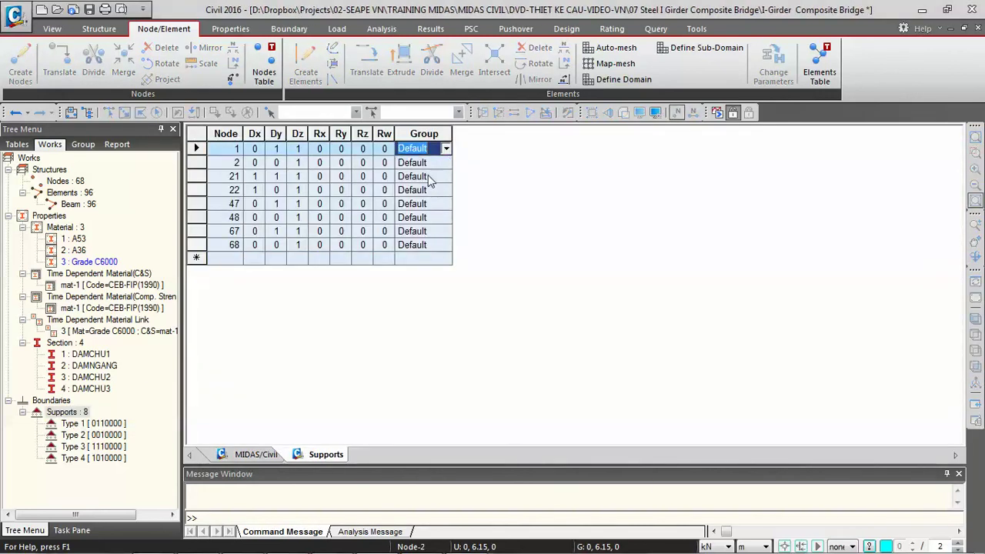
{"action": "left_click", "coordinate": [436, 163]}
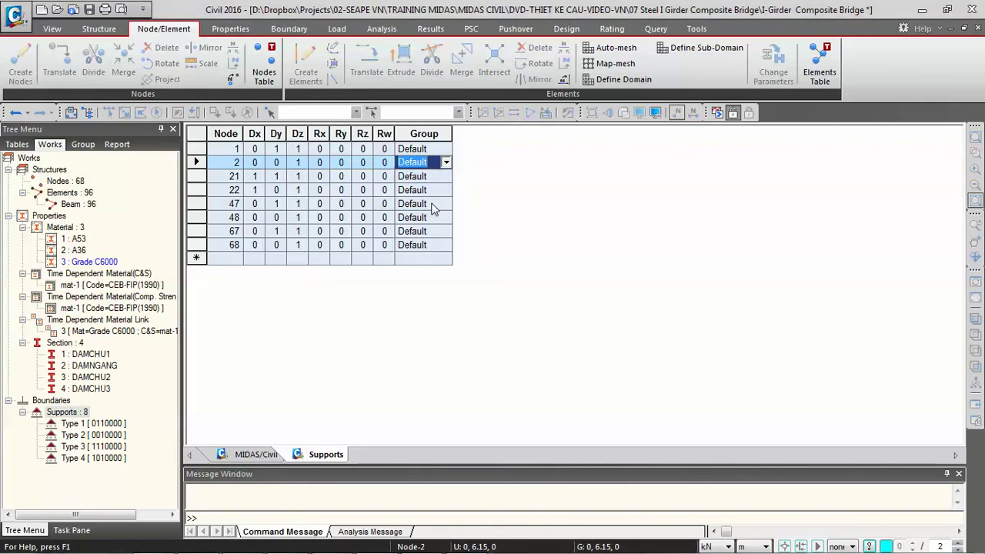
{"action": "left_click", "coordinate": [439, 178]}
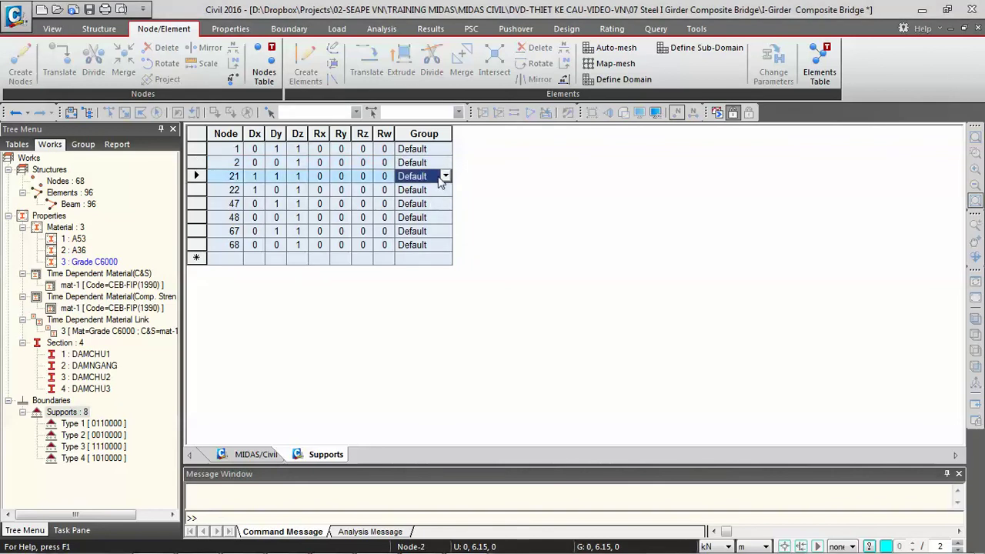
Create a new boundary group named BGroup
{"action": "left_click", "coordinate": [85, 147]}
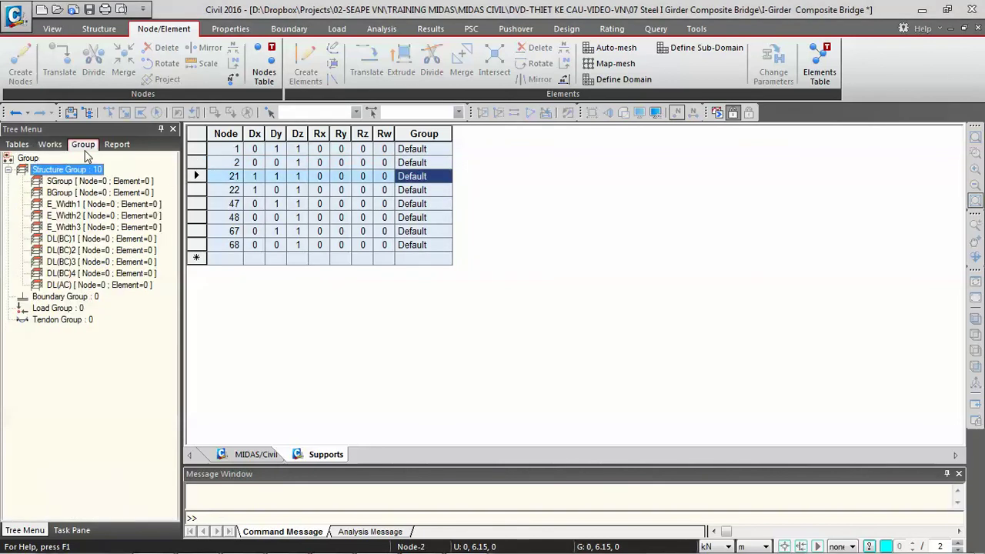
{"action": "left_click", "coordinate": [55, 299]}
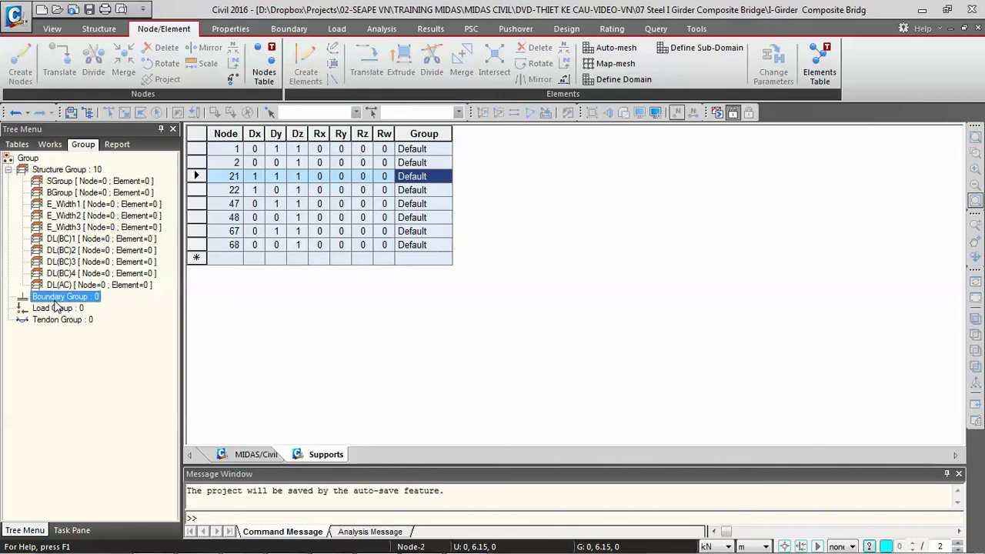
{"action": "right_click", "coordinate": [75, 299]}
{"action": "left_click", "coordinate": [90, 311]}
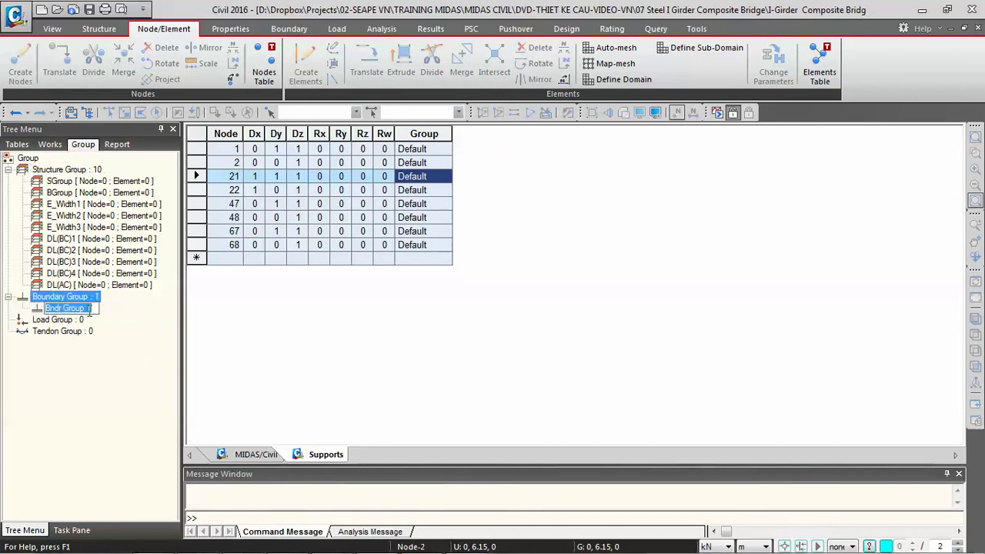
{"action": "type", "text": "b"}
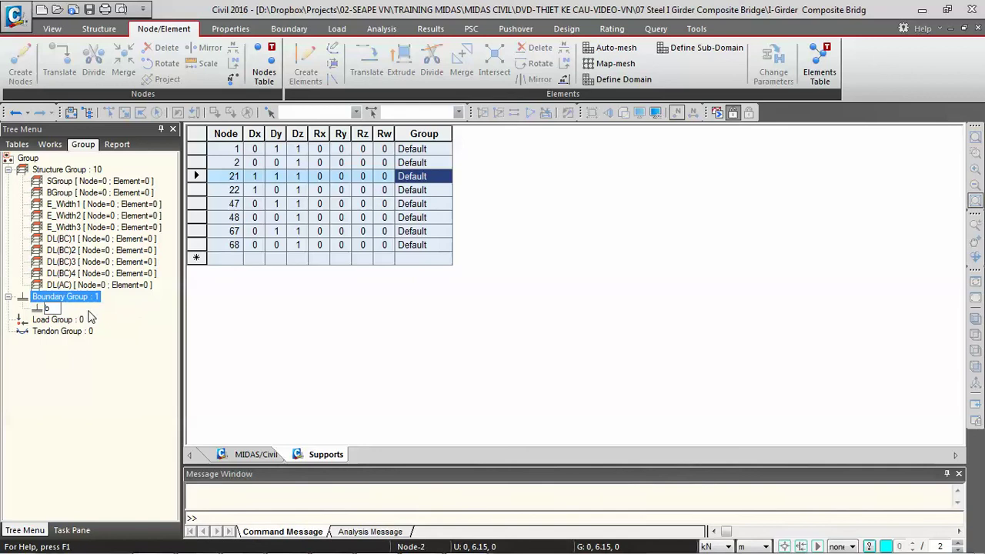
{"action": "key", "text": "BackSpace"}
{"action": "type", "text": "b"}
{"action": "key", "text": "BackSpace"}
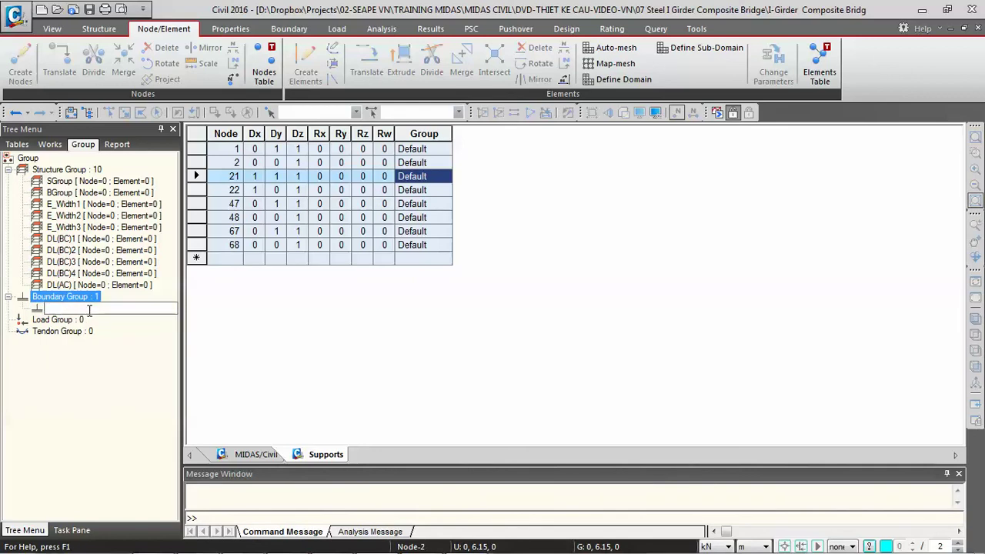
{"action": "type", "text": "BGroup"}
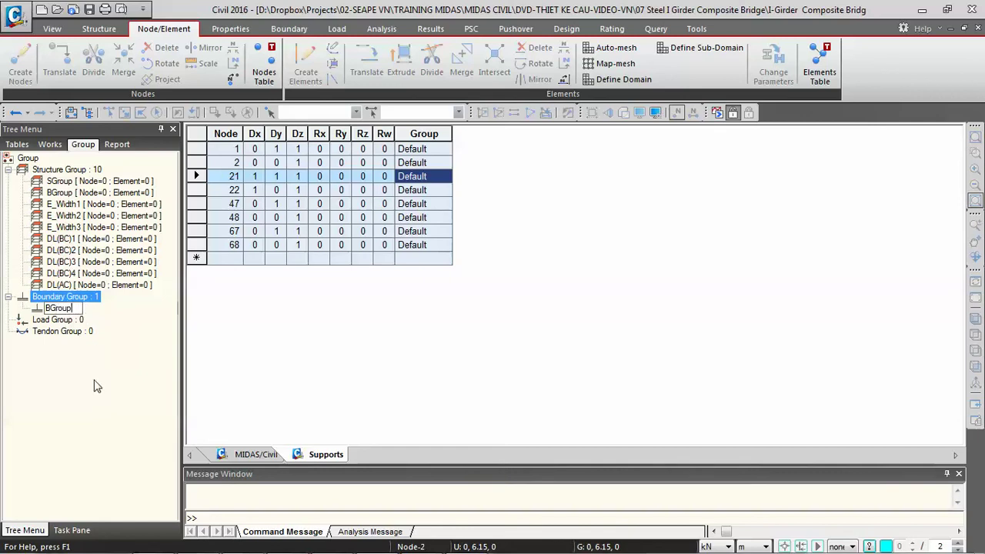
{"action": "key", "text": "Return"}
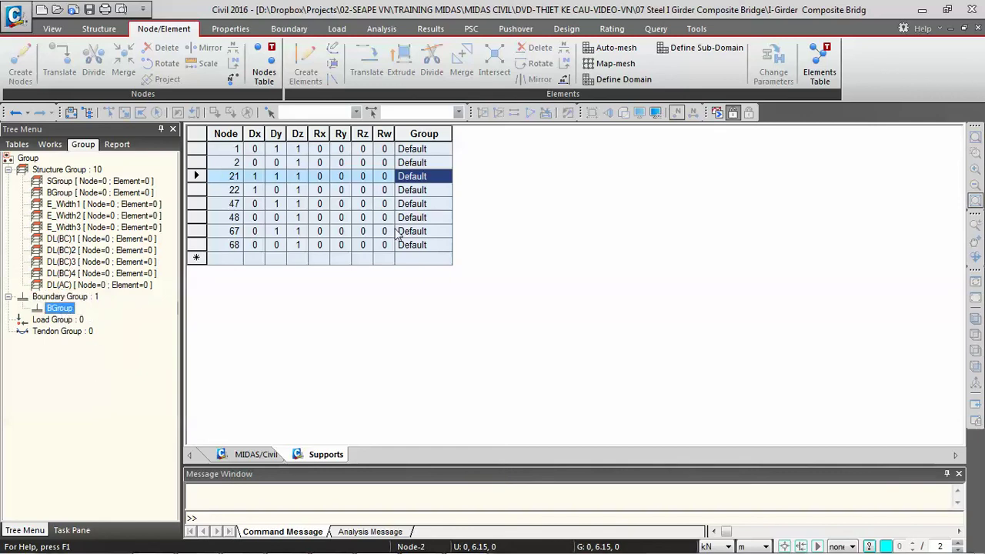
Assign the supports at nodes 1 and 2 to the BGroup boundary group in the Supports table
{"action": "left_click", "coordinate": [447, 149]}
{"action": "left_click", "coordinate": [413, 174]}
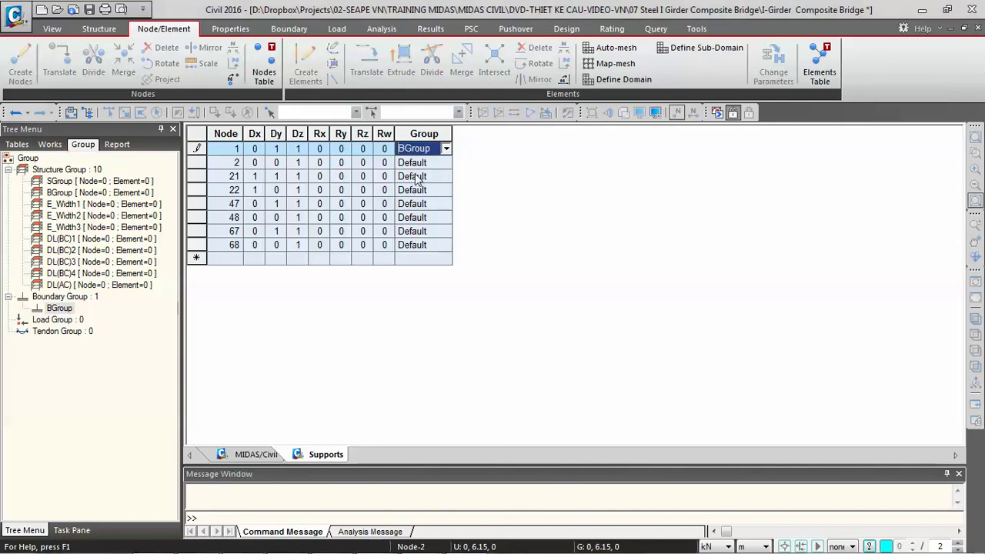
{"action": "left_click", "coordinate": [431, 162]}
{"action": "left_click", "coordinate": [446, 163]}
{"action": "left_click", "coordinate": [415, 188]}
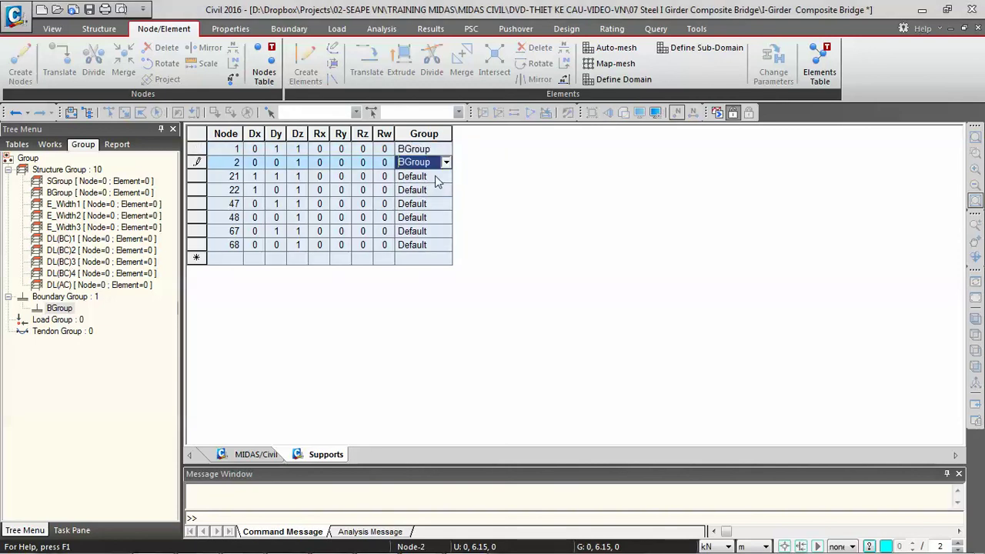
Change the group of the supports at nodes 21 and 22 to BGroup
{"action": "left_click", "coordinate": [428, 176]}
{"action": "left_click", "coordinate": [446, 176]}
{"action": "left_click", "coordinate": [422, 202]}
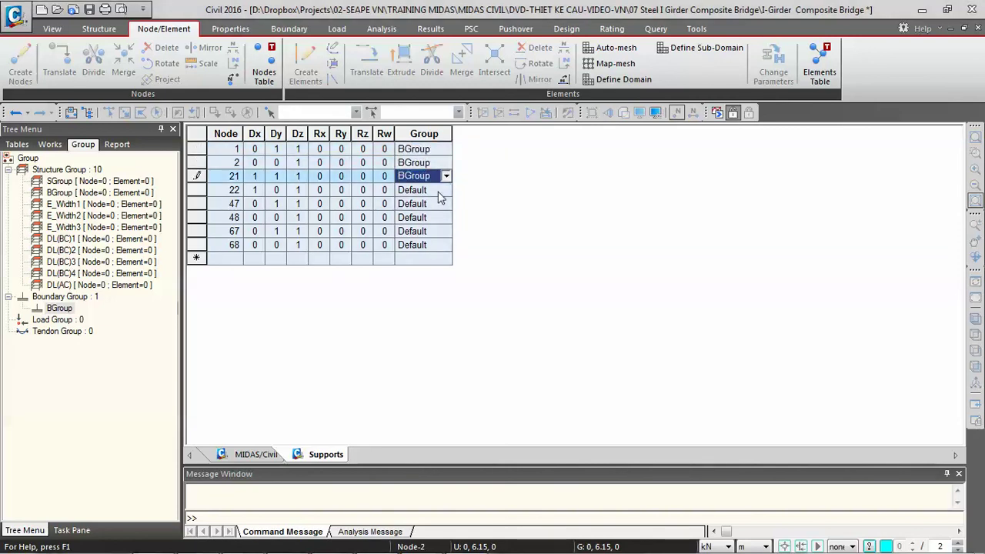
{"action": "left_click", "coordinate": [437, 191]}
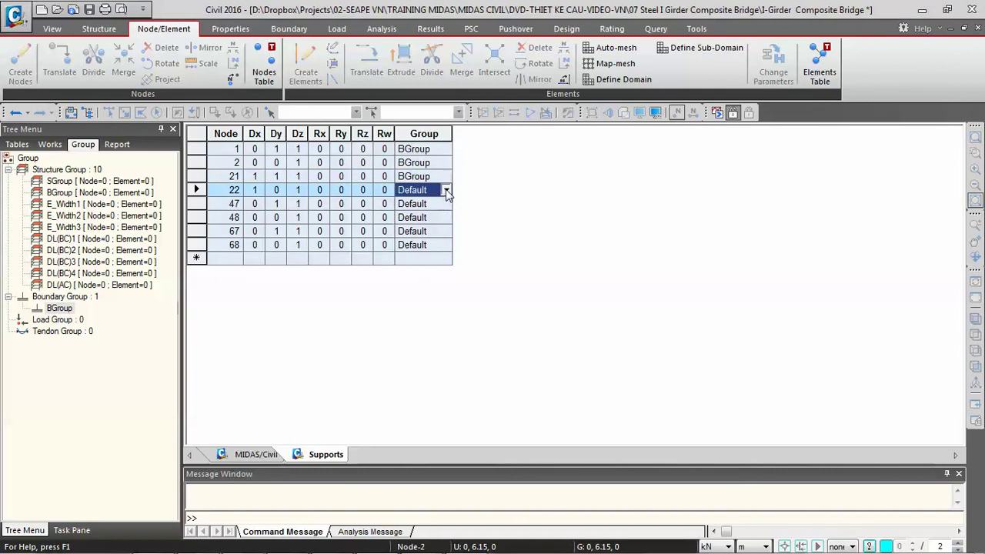
{"action": "left_click", "coordinate": [447, 190]}
{"action": "left_click", "coordinate": [428, 216]}
Set the group of the supports at nodes 47 and 48 to BGroup
{"action": "left_click", "coordinate": [431, 203]}
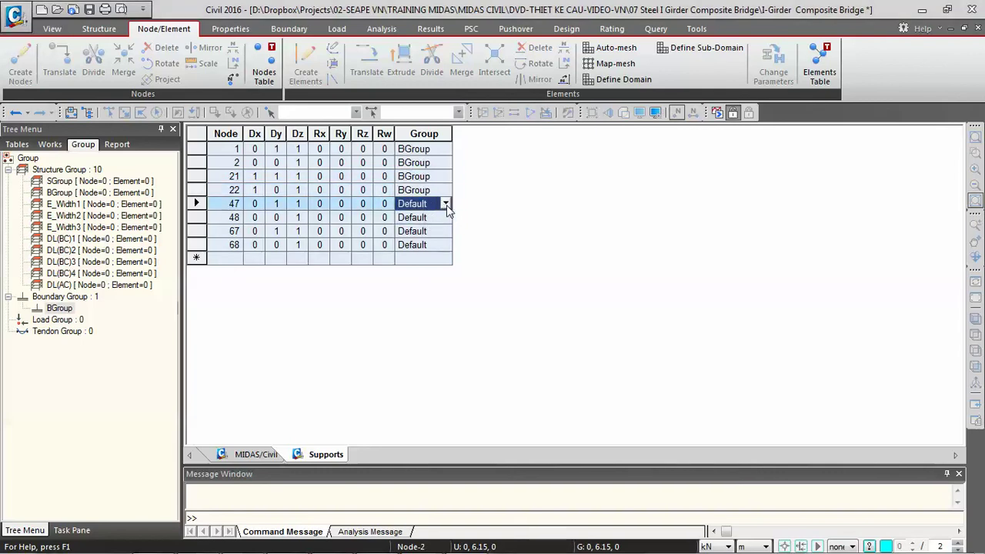
{"action": "left_click", "coordinate": [447, 203]}
{"action": "left_click", "coordinate": [428, 228]}
{"action": "left_click", "coordinate": [430, 217]}
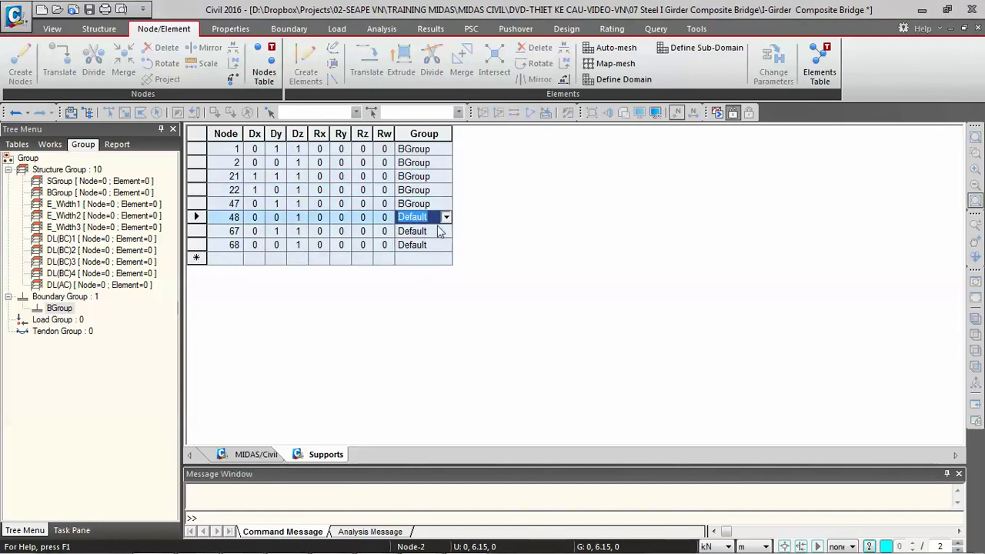
{"action": "left_click", "coordinate": [447, 217]}
{"action": "left_click", "coordinate": [418, 243]}
Assign the supports at nodes 67 and 68 to BGroup and close the Supports table
{"action": "left_click", "coordinate": [429, 231]}
{"action": "left_click", "coordinate": [446, 231]}
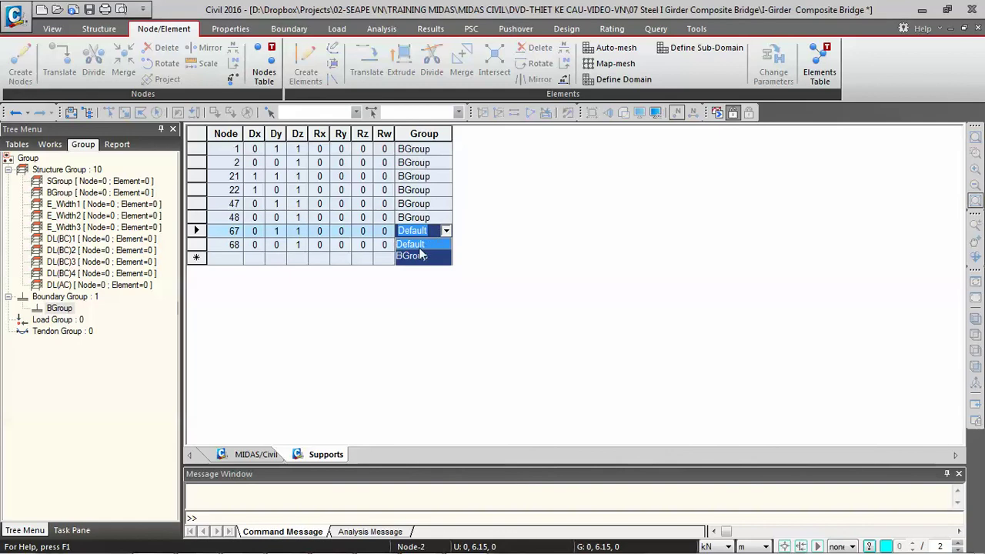
{"action": "left_click", "coordinate": [418, 256]}
{"action": "left_click", "coordinate": [429, 244]}
{"action": "left_click", "coordinate": [447, 245]}
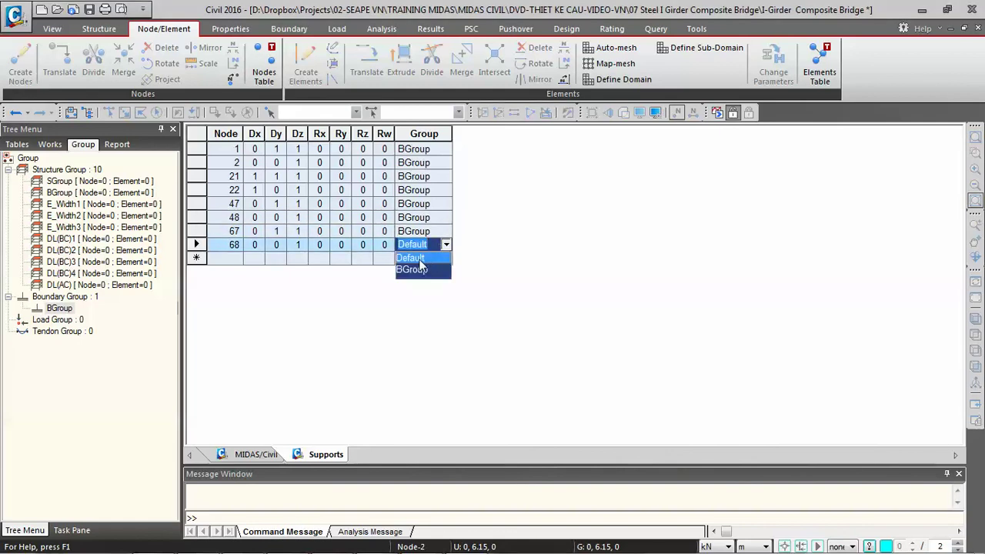
{"action": "left_click", "coordinate": [418, 270]}
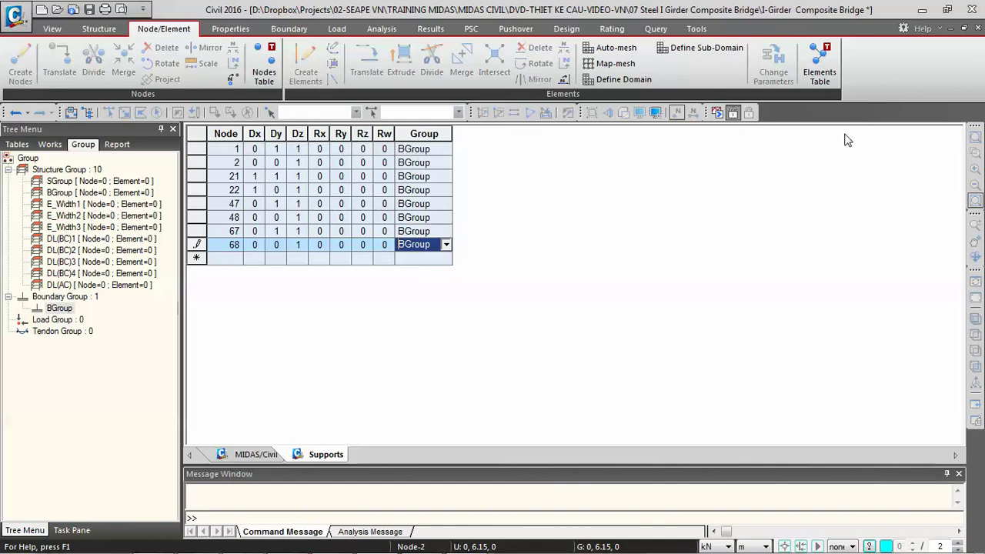
{"action": "left_click", "coordinate": [978, 29]}
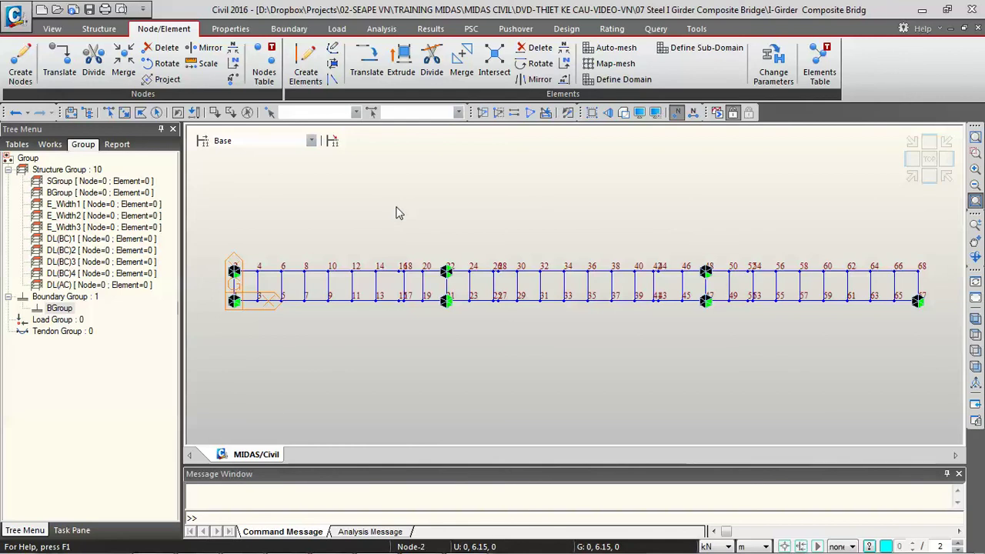
{"action": "mouse_move", "coordinate": [833, 548]}
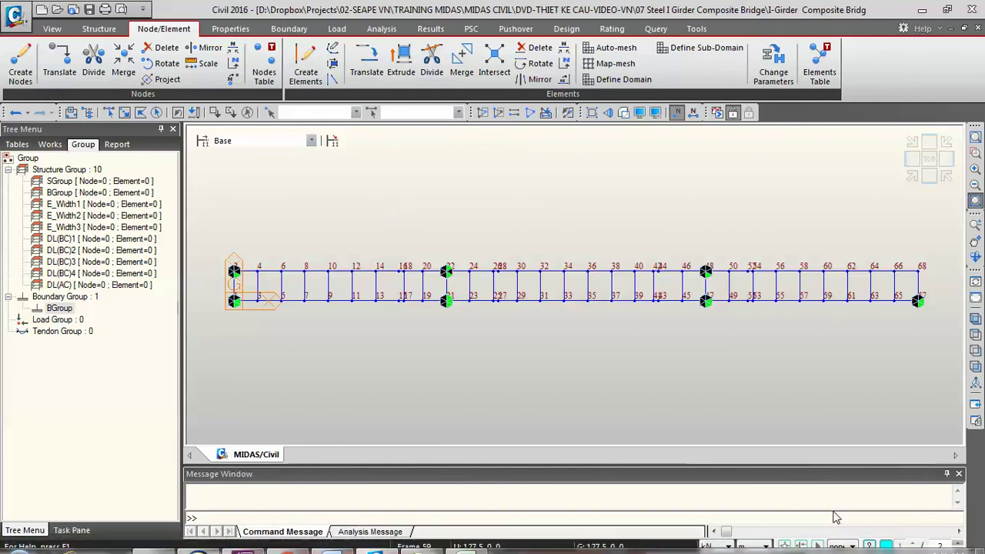
{"action": "left_click", "coordinate": [825, 540]}
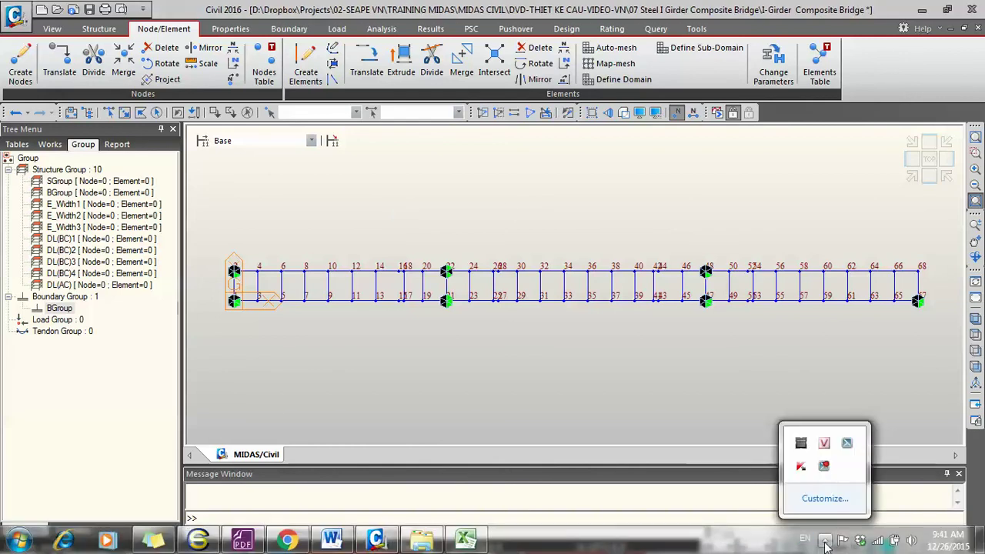